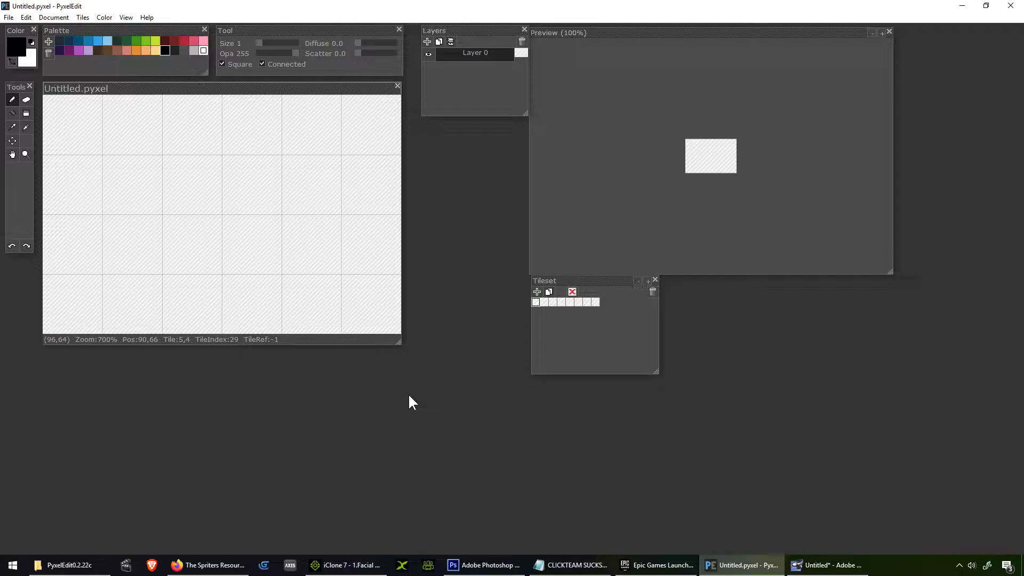
Step: Nudge the blank 96×64 Untitled.pyxel canvas window slightly down and right
drag(296, 89, 299, 91)
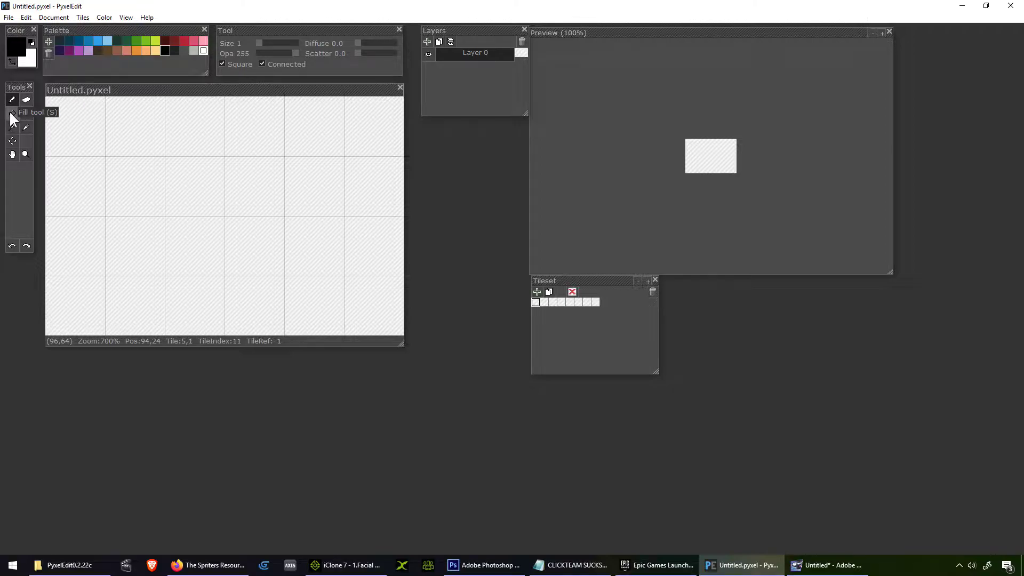
click(26, 18)
mouse_move(54, 19)
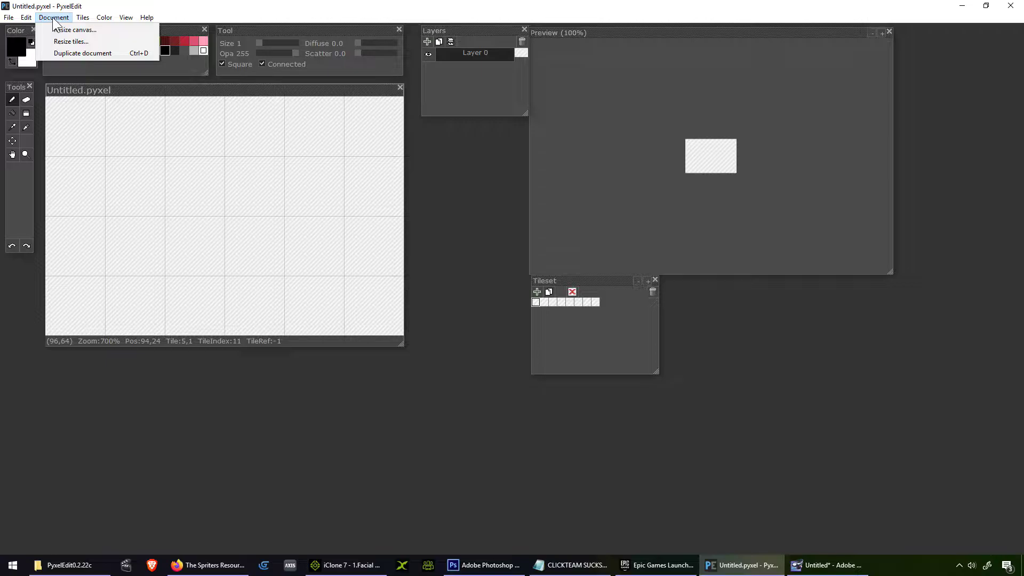
mouse_move(102, 21)
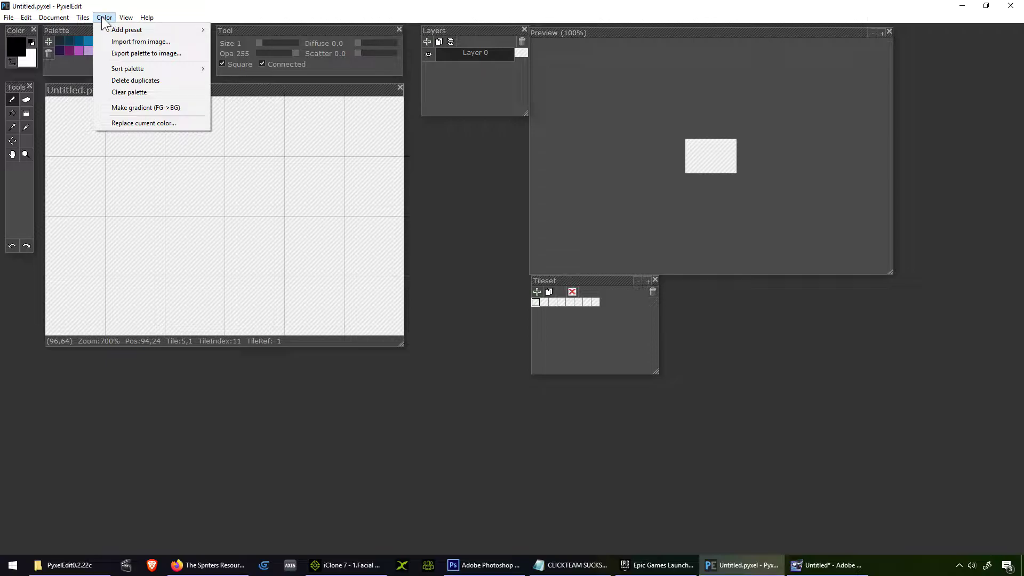
click(26, 110)
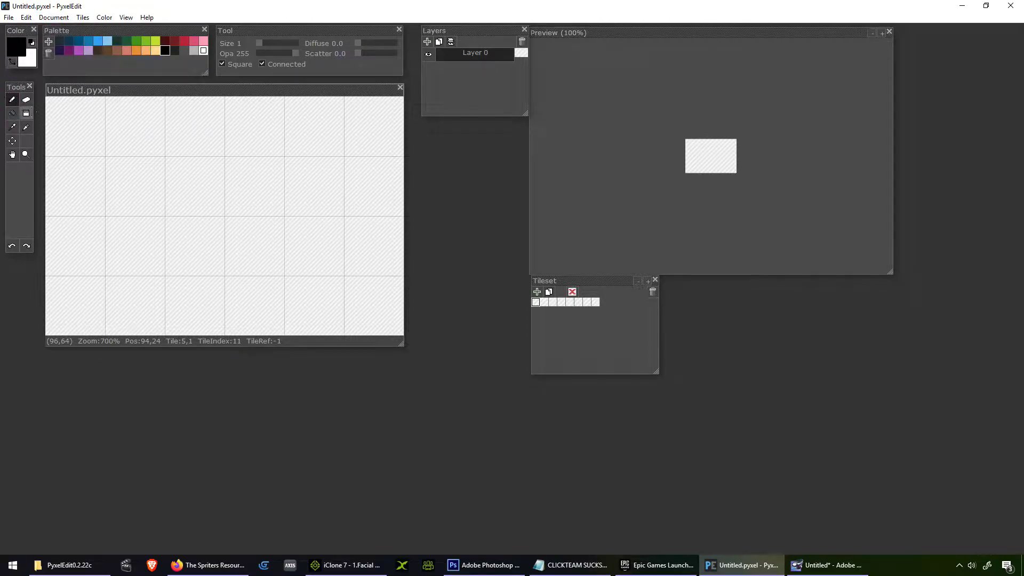
click(12, 140)
click(12, 127)
click(12, 113)
click(26, 113)
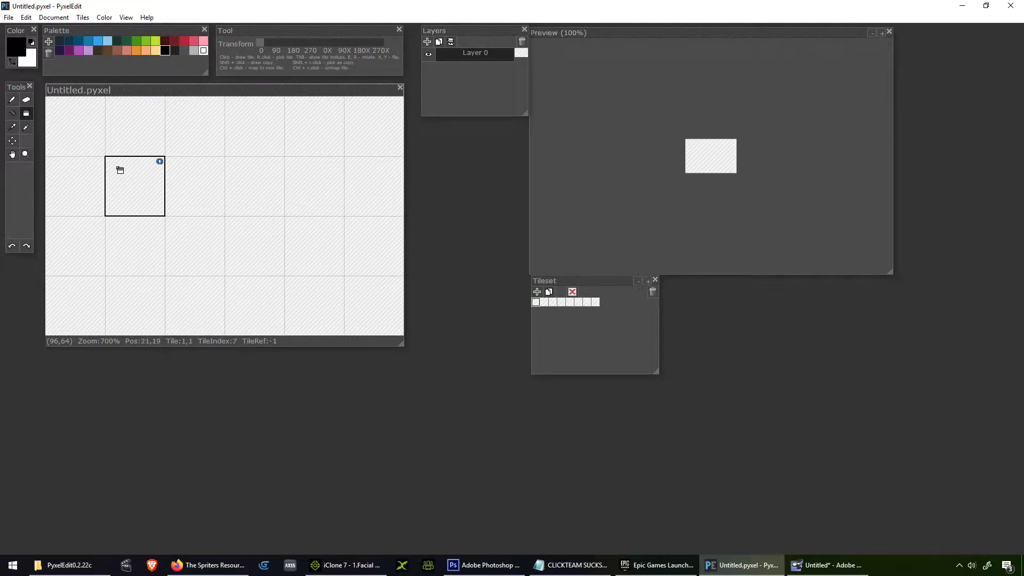
click(12, 127)
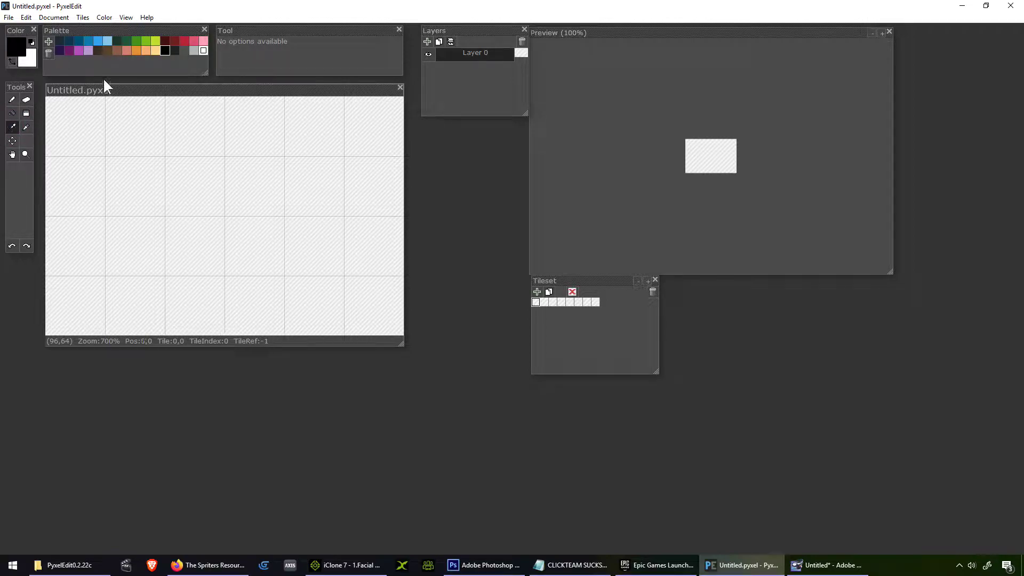
click(26, 127)
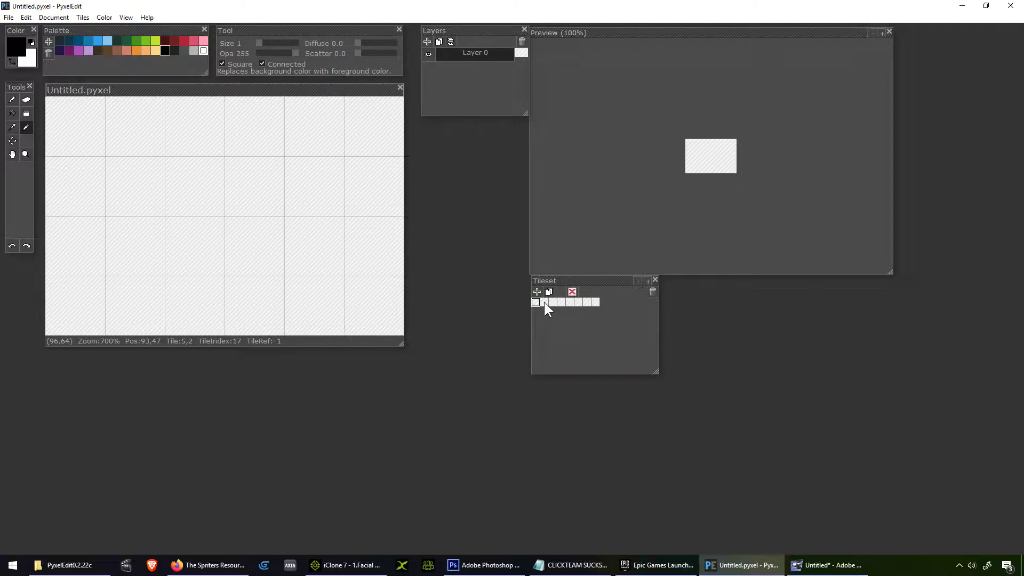
drag(401, 344, 425, 363)
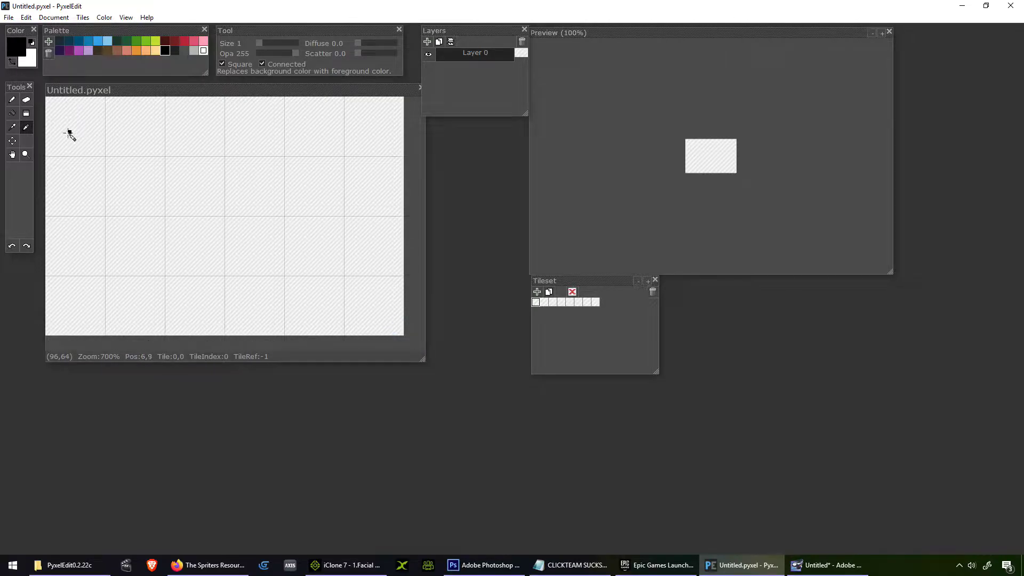
Step: Draw a small black pixel X in the top-left tile with the Pencil
click(88, 113)
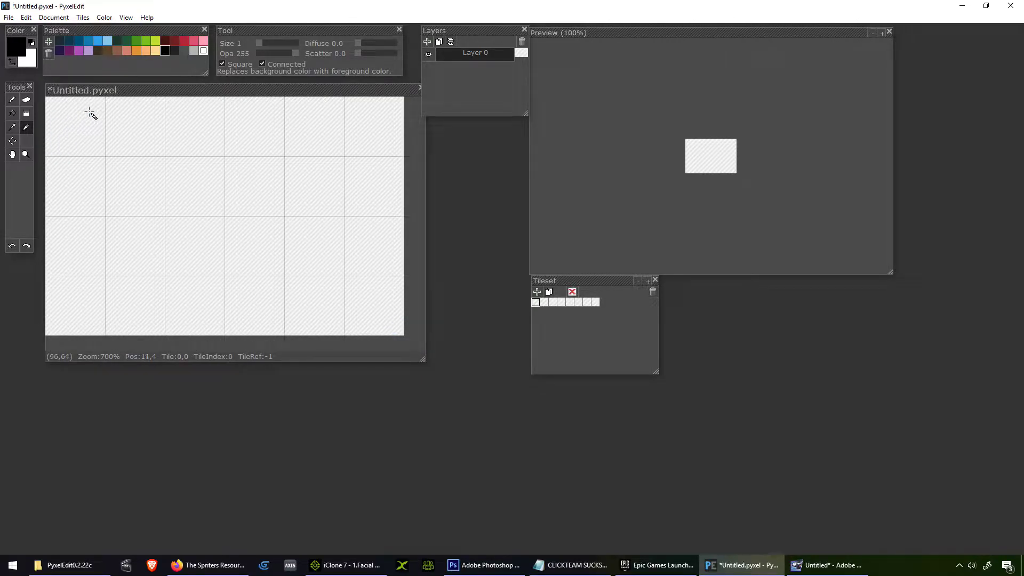
click(13, 100)
mouse_move(86, 110)
mouse_down()
mouse_move(63, 141)
mouse_move(66, 115)
mouse_move(96, 143)
mouse_up()
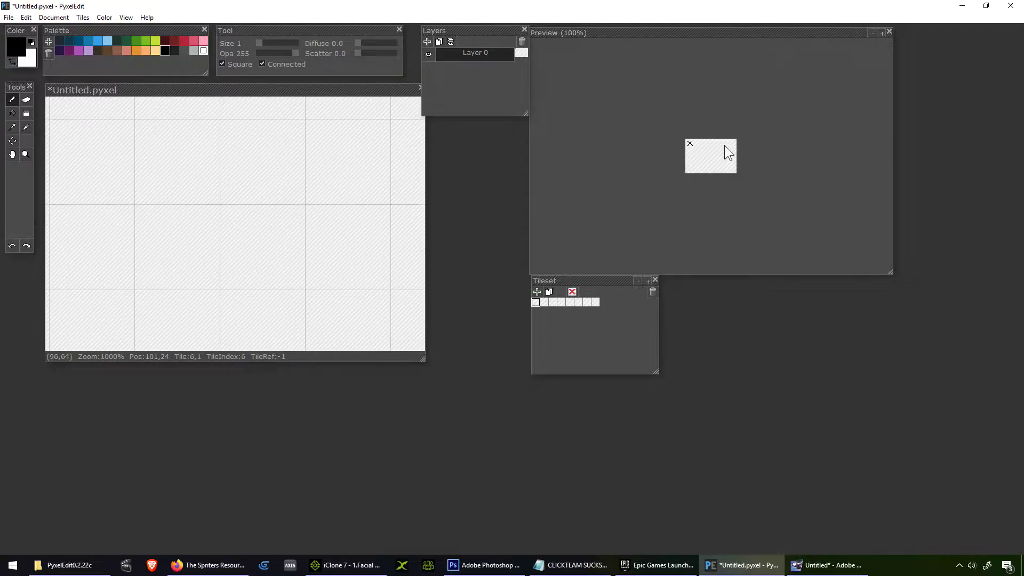
scroll(724, 146, down, 1)
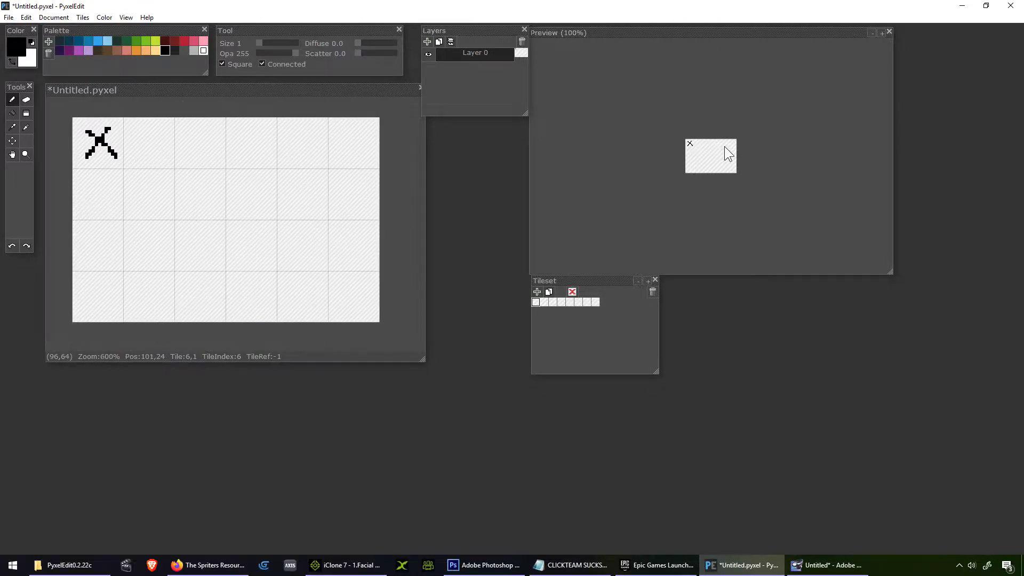
scroll(281, 185, up, 1)
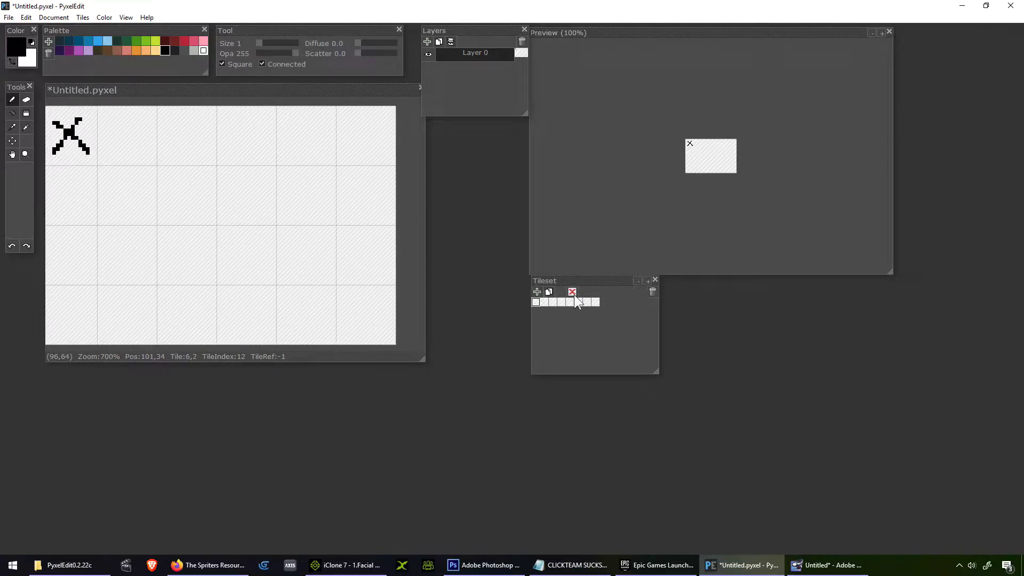
Step: Move the Preview panel, zoom it to 900% and enlarge it
drag(627, 33, 645, 78)
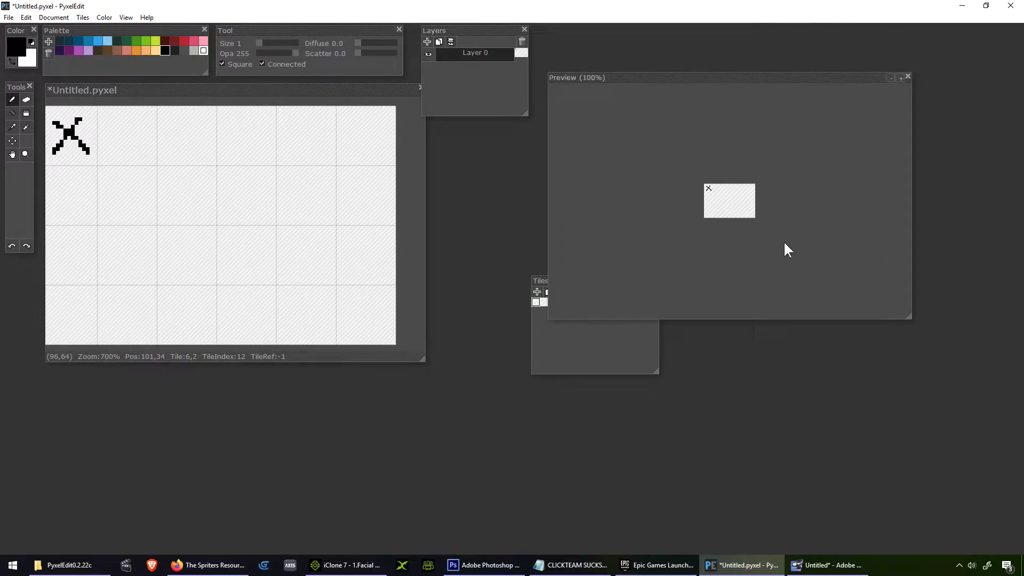
click(901, 77)
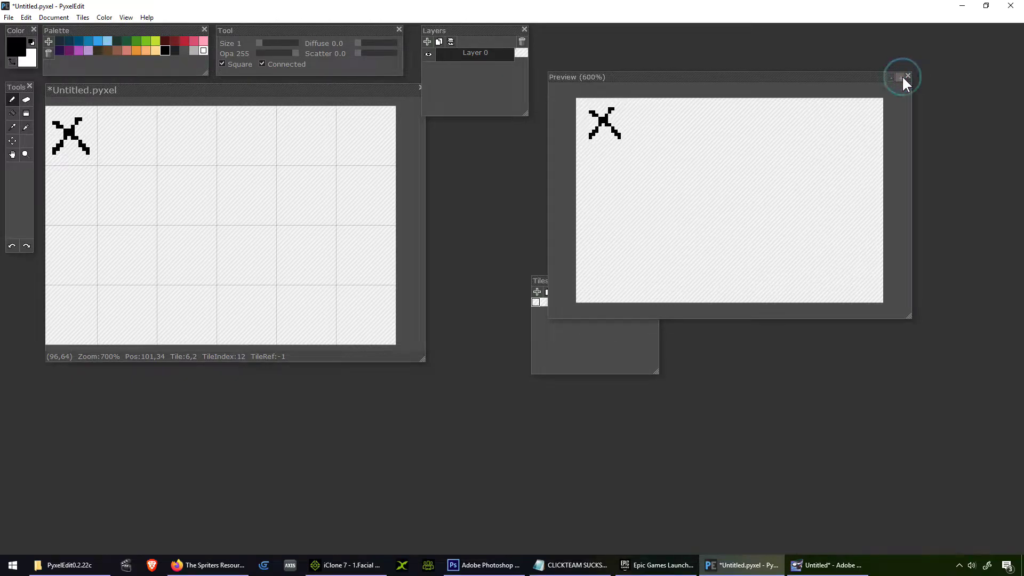
click(901, 77)
drag(909, 316, 970, 436)
Step: Dock Tileset under the canvas and Layers at the right edge, then outline the X
click(539, 327)
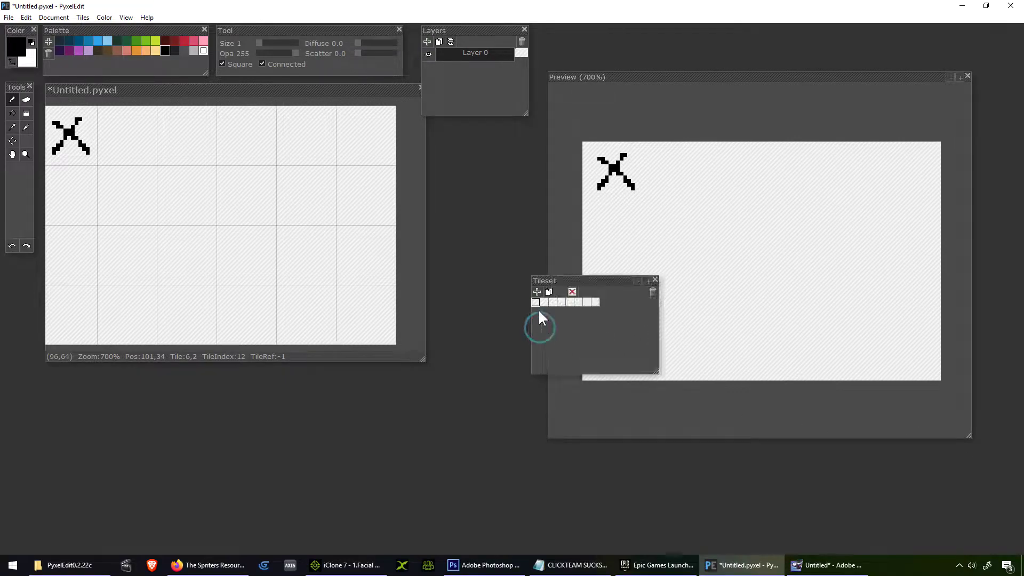
drag(583, 281, 97, 368)
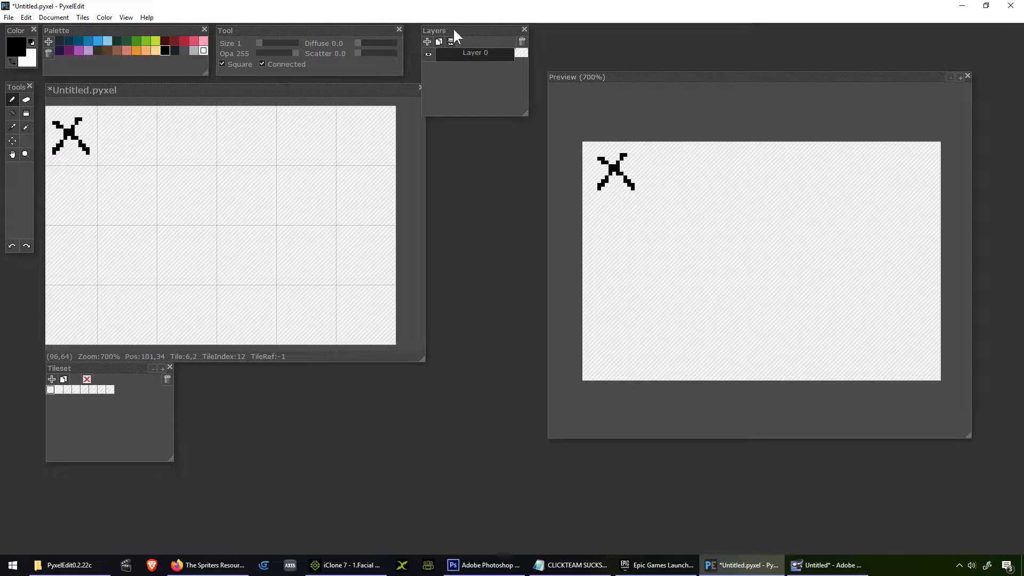
drag(453, 31, 209, 366)
drag(629, 76, 521, 36)
scroll(859, 425, up, 2)
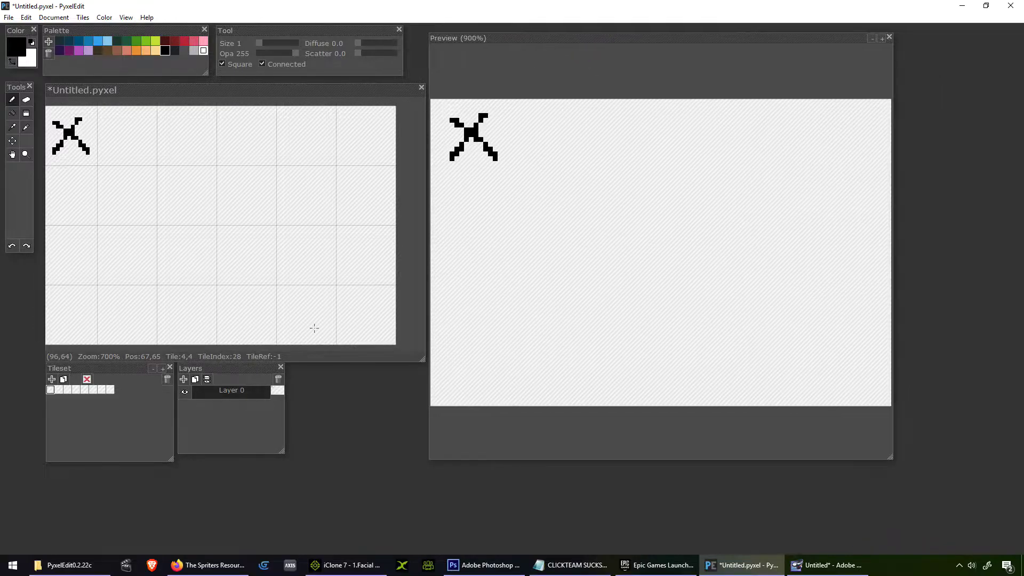
drag(212, 377, 955, 389)
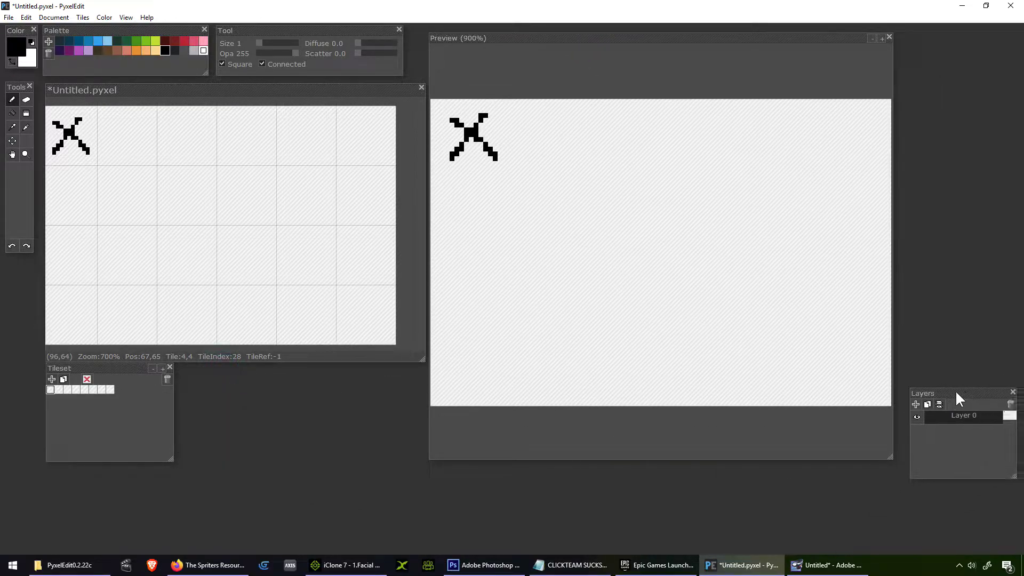
mouse_move(120, 366)
mouse_down()
mouse_move(603, 370)
mouse_move(511, 30)
mouse_move(512, 42)
mouse_move(407, 183)
mouse_move(87, 389)
mouse_move(119, 373)
mouse_up()
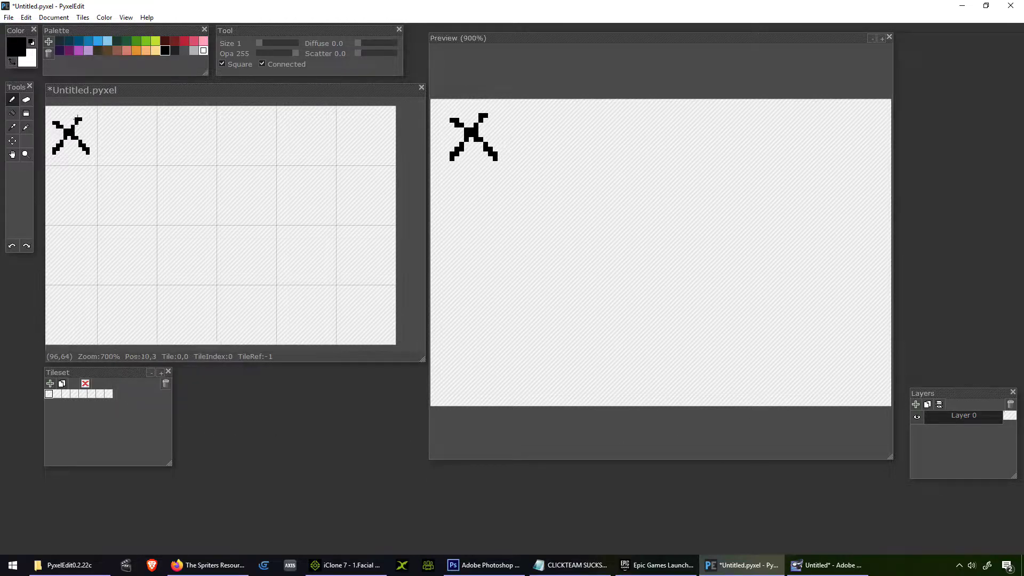
mouse_move(78, 118)
mouse_down()
mouse_move(88, 138)
mouse_move(81, 158)
mouse_move(58, 159)
mouse_move(49, 141)
mouse_up()
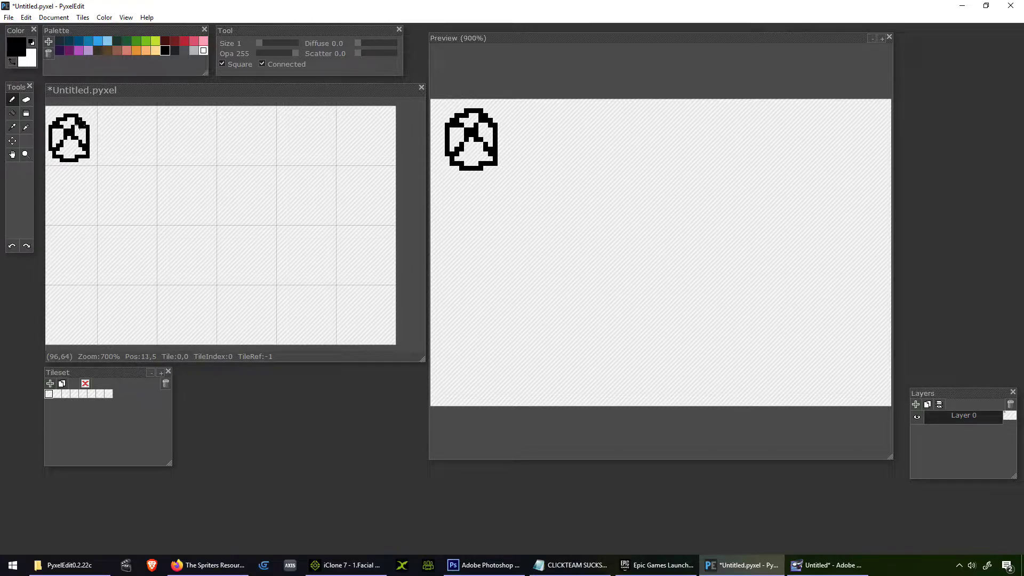
Step: Finish the outline, fill the tile background green and the bush interior yellow-green
click(88, 126)
click(139, 41)
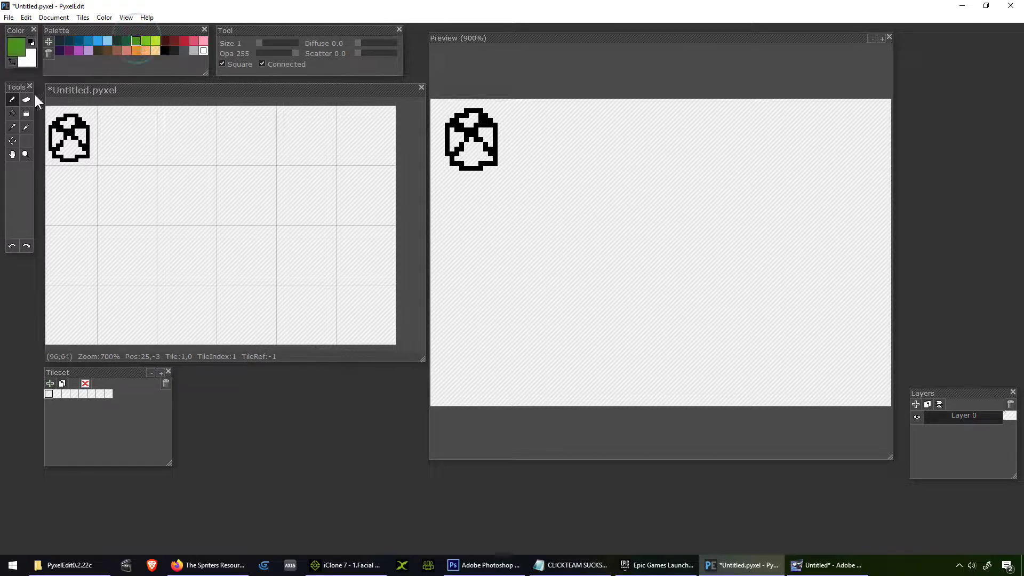
click(15, 113)
click(95, 136)
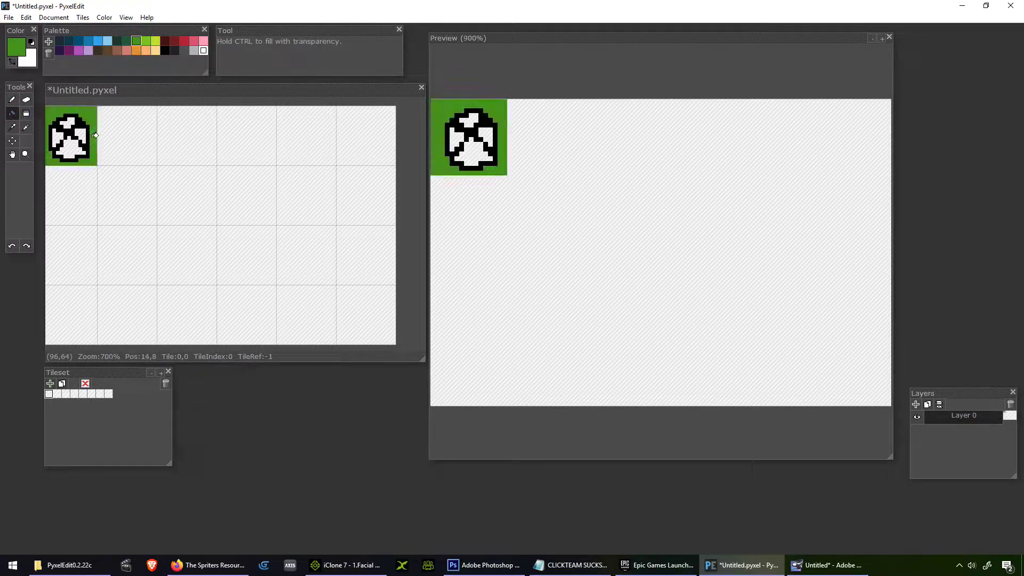
click(156, 41)
click(82, 134)
click(71, 150)
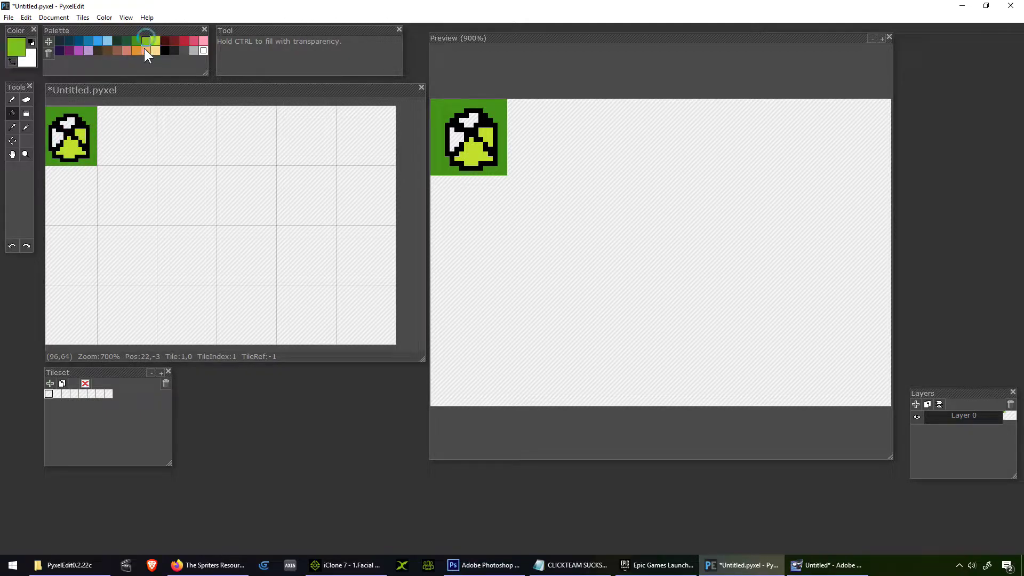
click(58, 136)
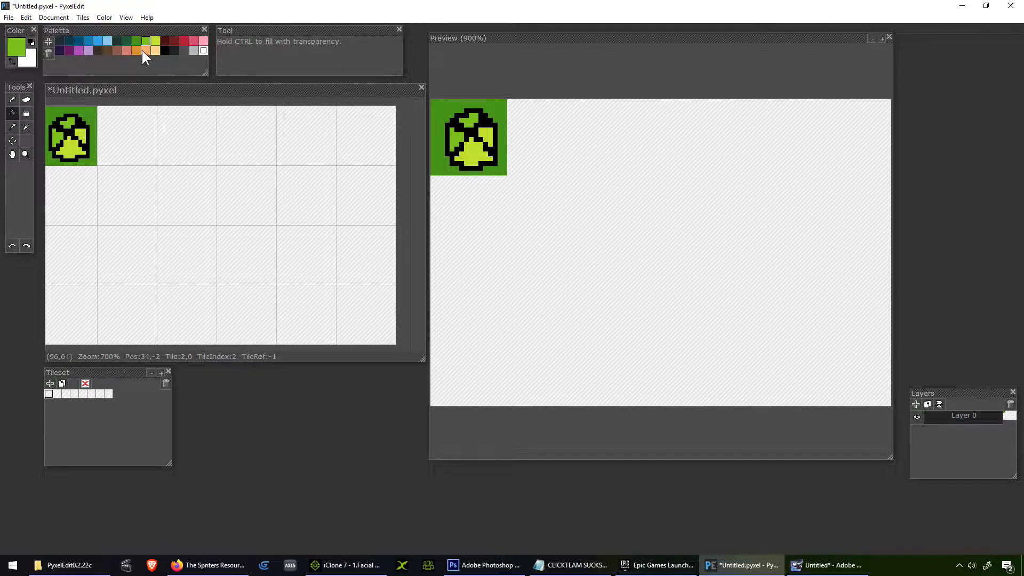
Step: Add light-green pixels along the bush edges and sketch a bush in tile two
click(126, 41)
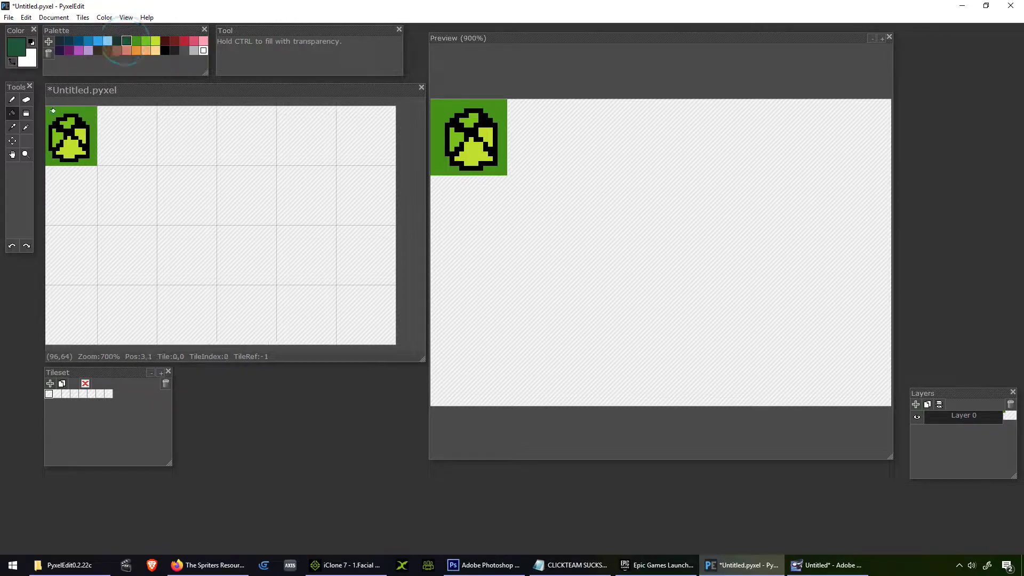
click(155, 41)
click(12, 100)
click(88, 111)
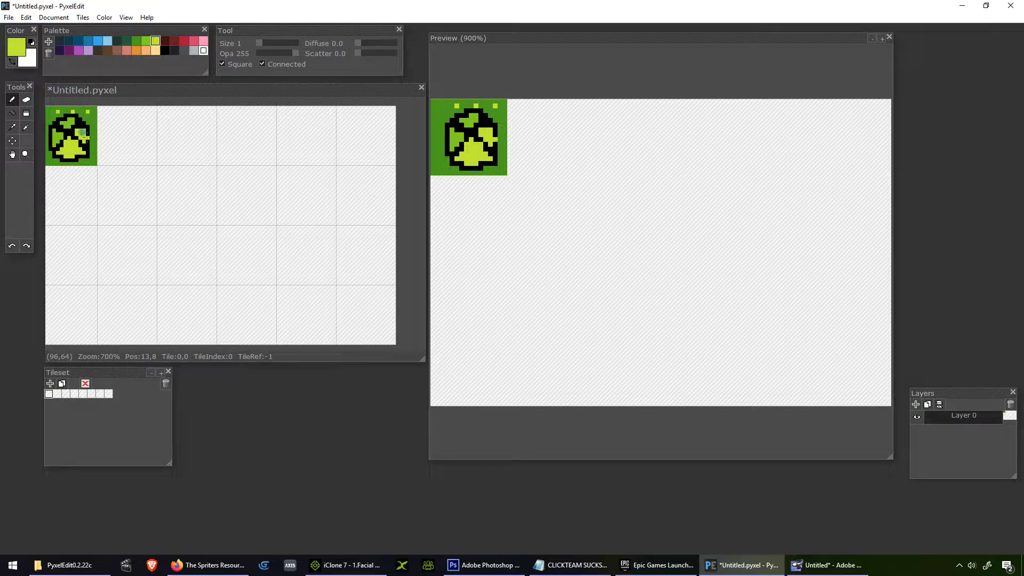
drag(87, 137, 68, 148)
click(54, 142)
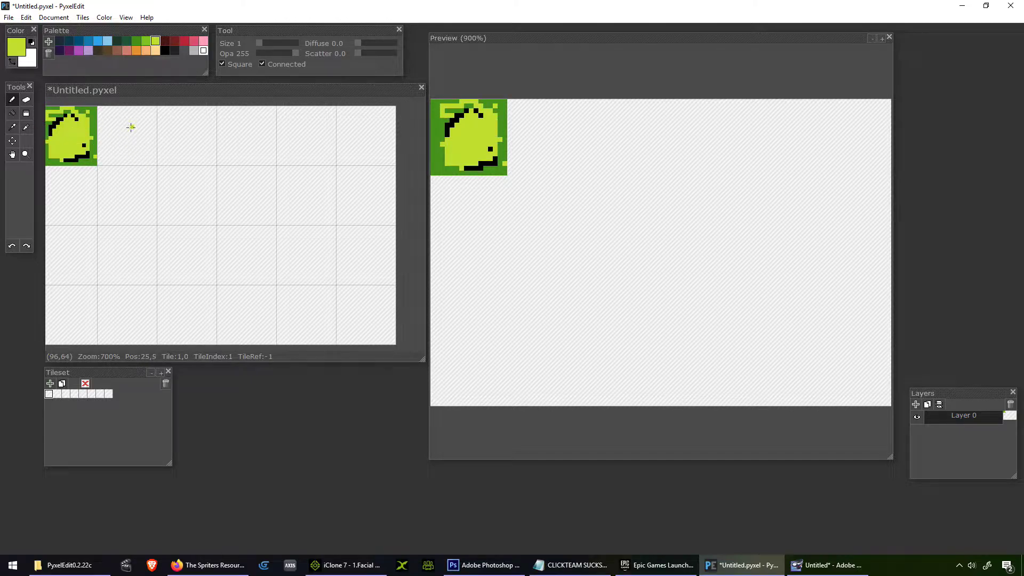
mouse_move(131, 127)
mouse_down()
mouse_move(106, 153)
mouse_move(143, 140)
mouse_move(128, 163)
mouse_move(115, 139)
mouse_move(130, 113)
mouse_move(104, 142)
mouse_move(153, 129)
mouse_move(134, 108)
mouse_move(116, 156)
mouse_move(151, 130)
mouse_up()
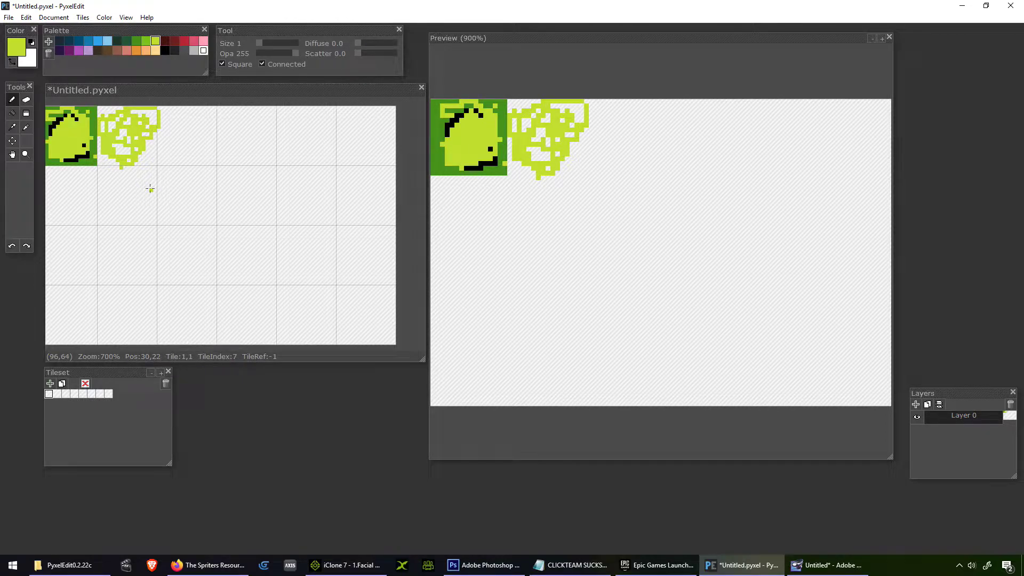
Step: Undo the second-tile scribble and shade the leaf's edges with dark teal pixels
key(ctrl+z)
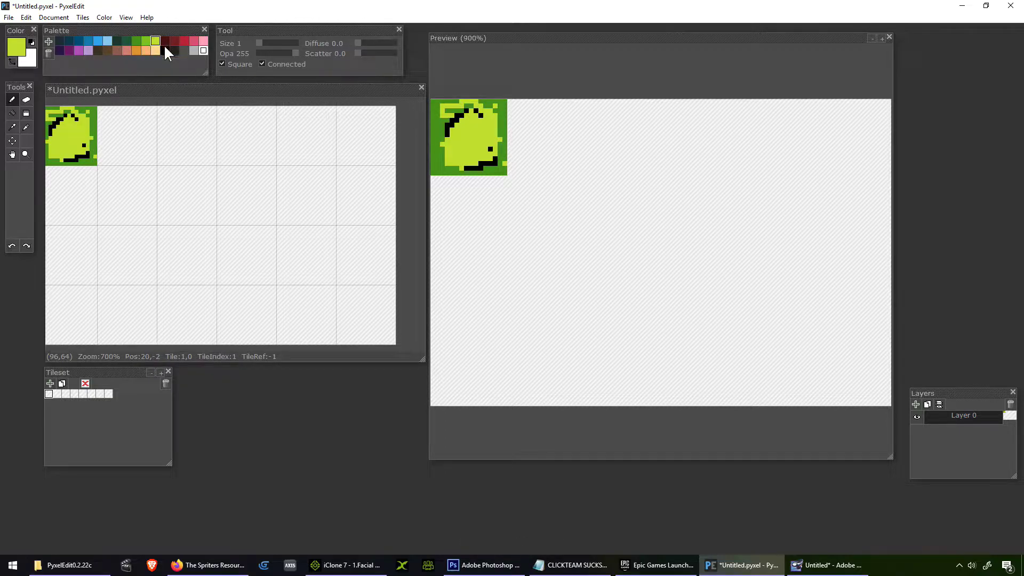
click(117, 41)
click(76, 130)
click(62, 134)
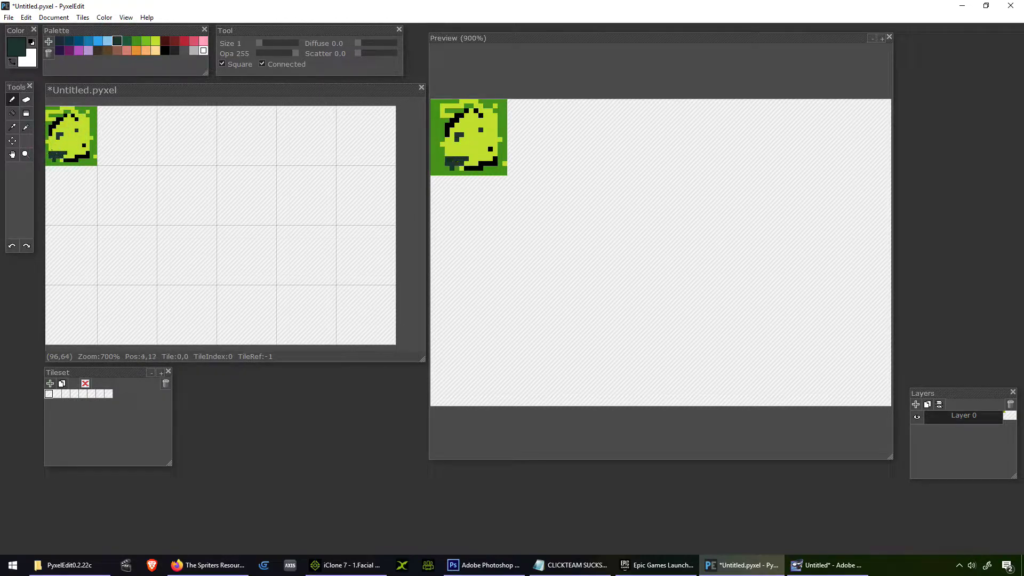
drag(53, 139, 64, 121)
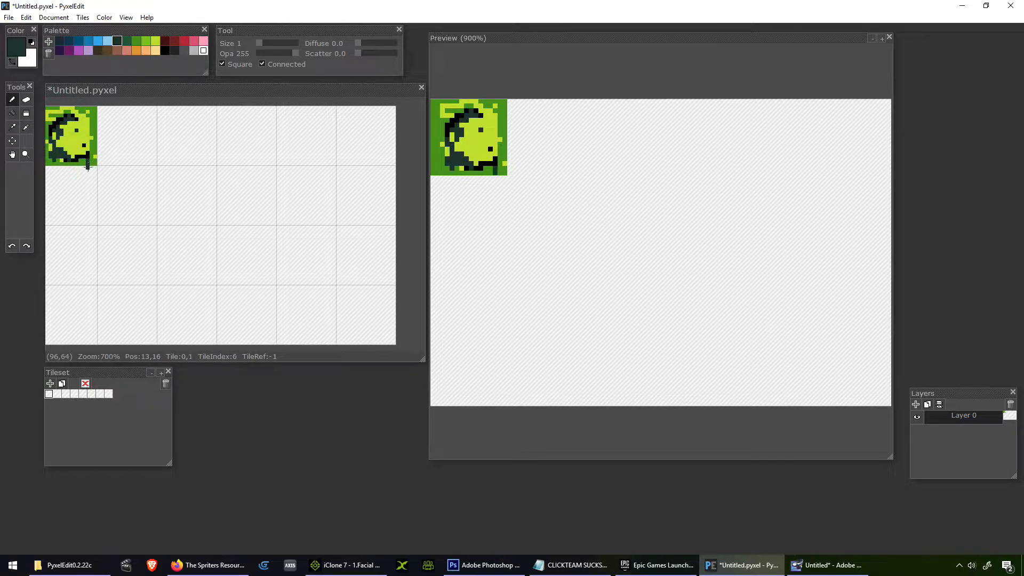
drag(83, 160, 78, 165)
click(90, 138)
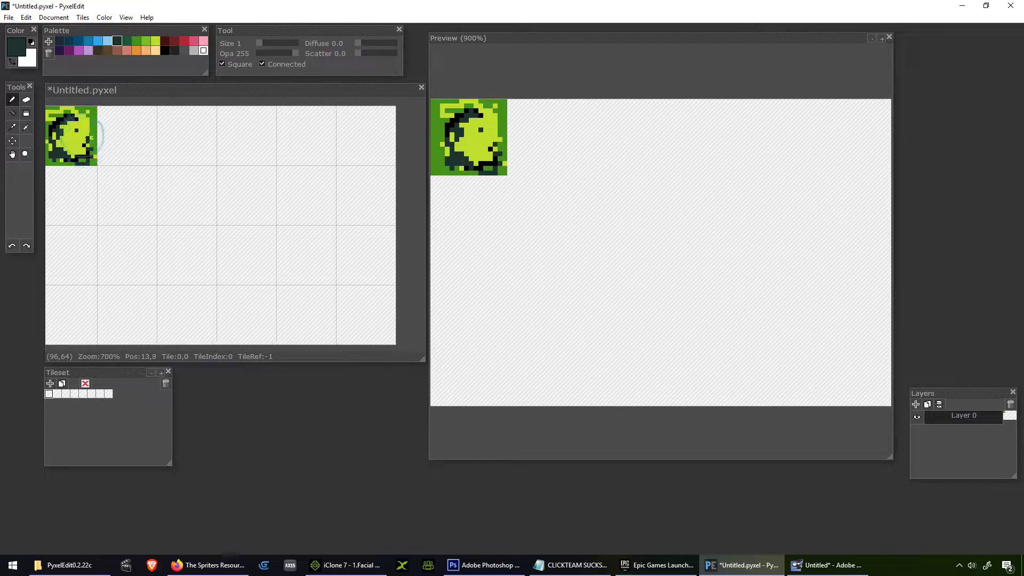
Step: With the Tile draw tool, stamp the leaf tile across rows one and two
click(26, 112)
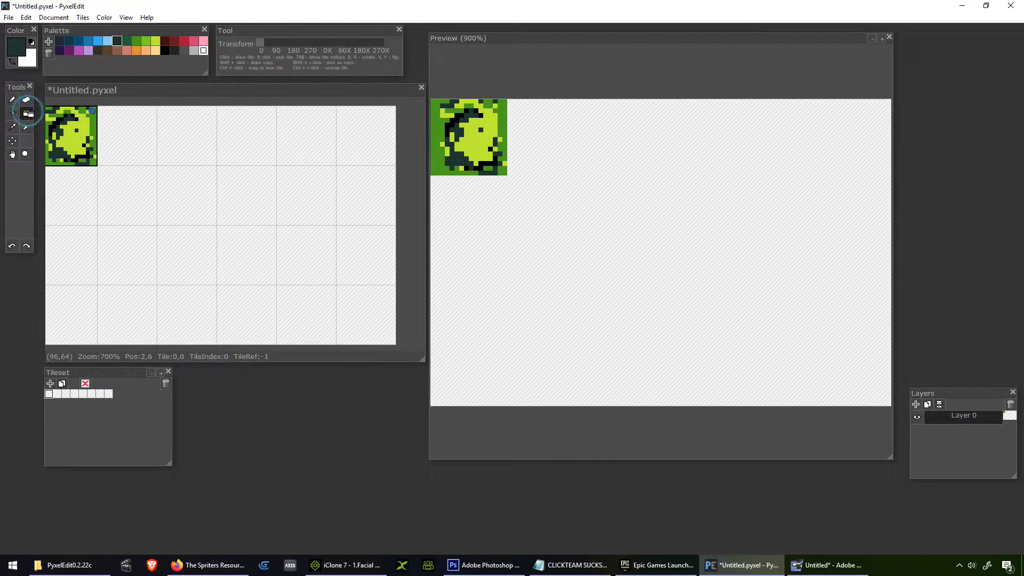
click(80, 132)
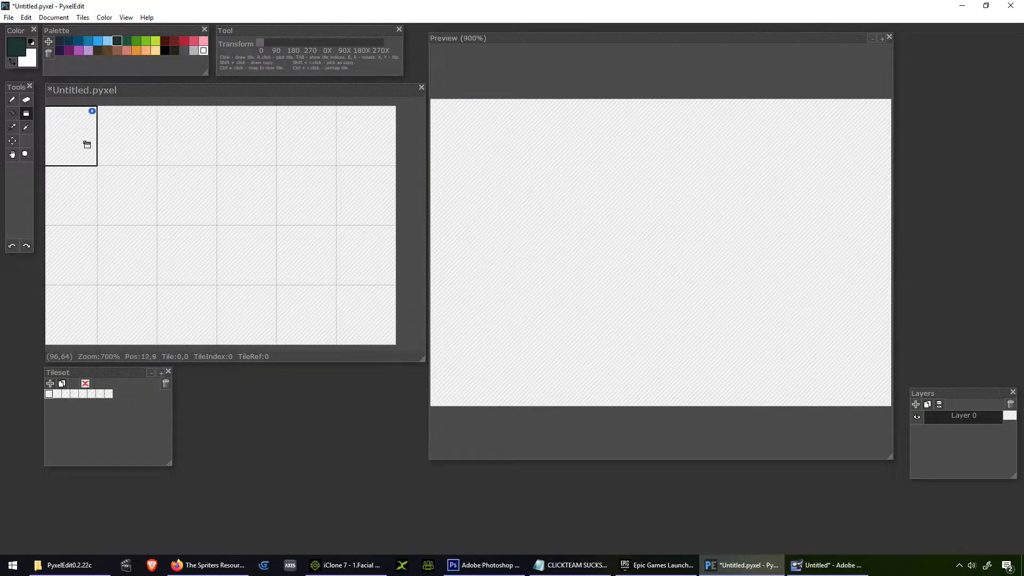
key(ctrl+z)
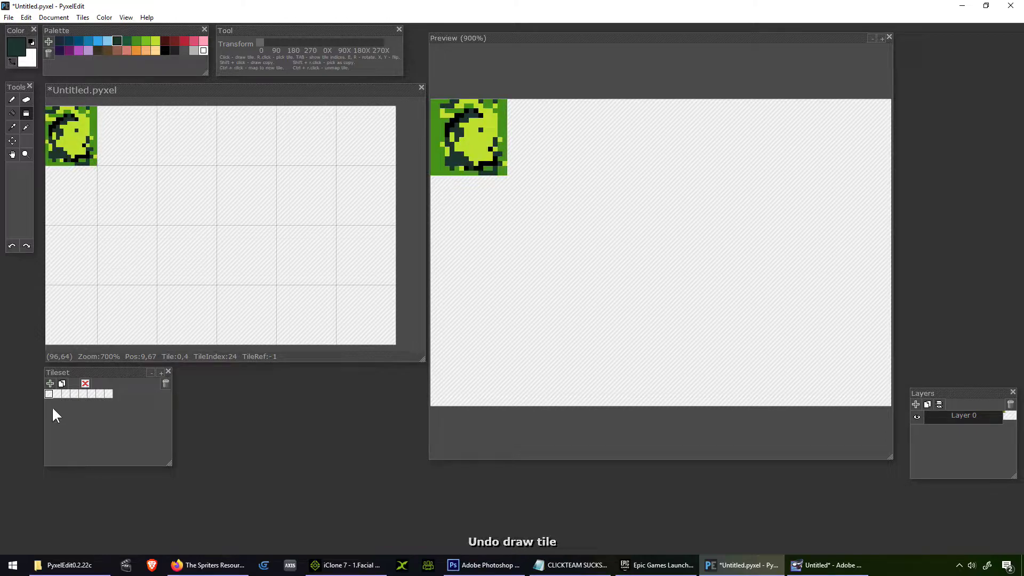
key(ctrl+z)
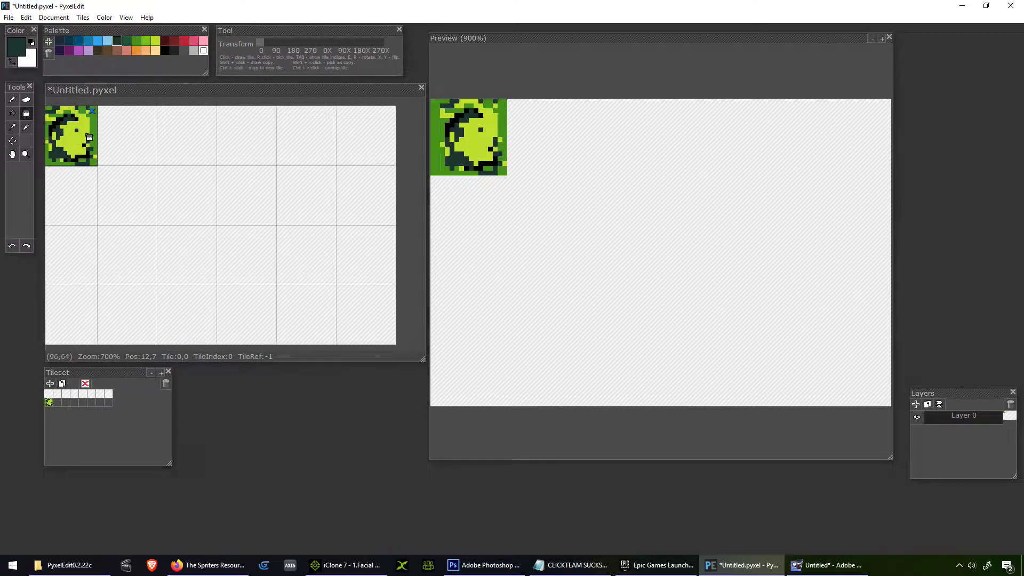
click(47, 401)
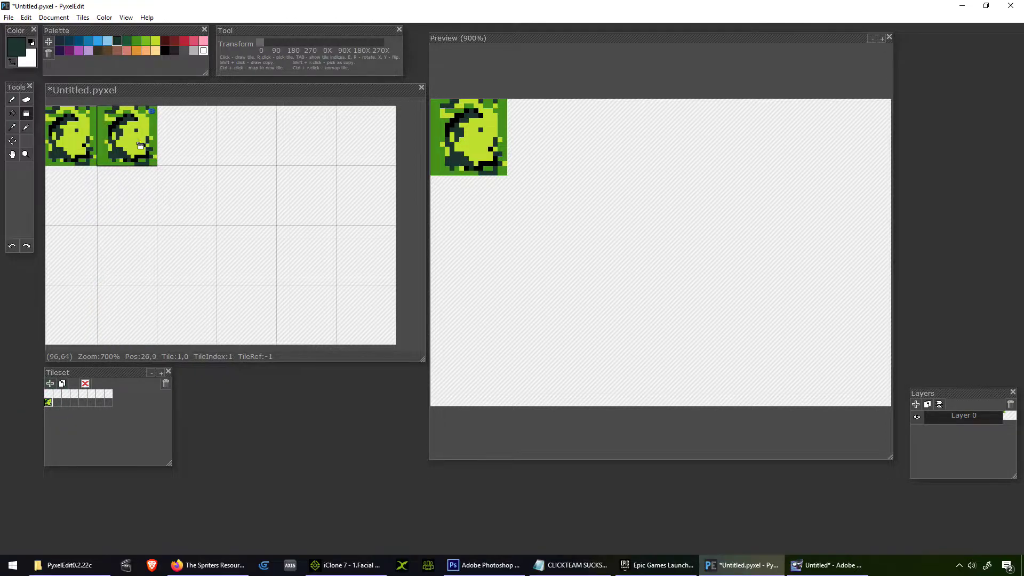
click(128, 136)
click(203, 135)
click(251, 135)
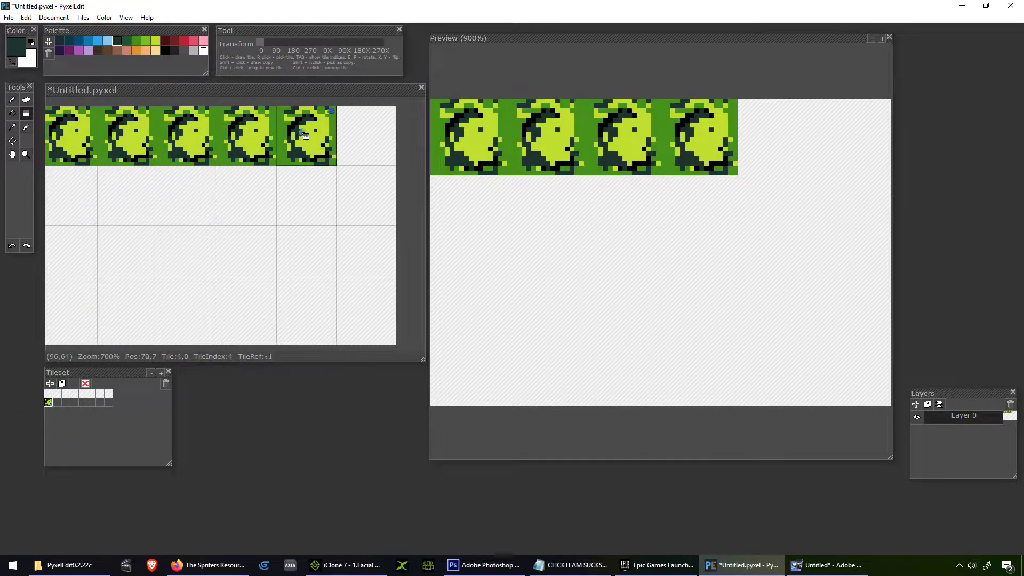
click(308, 135)
click(364, 136)
click(358, 189)
click(306, 192)
click(247, 193)
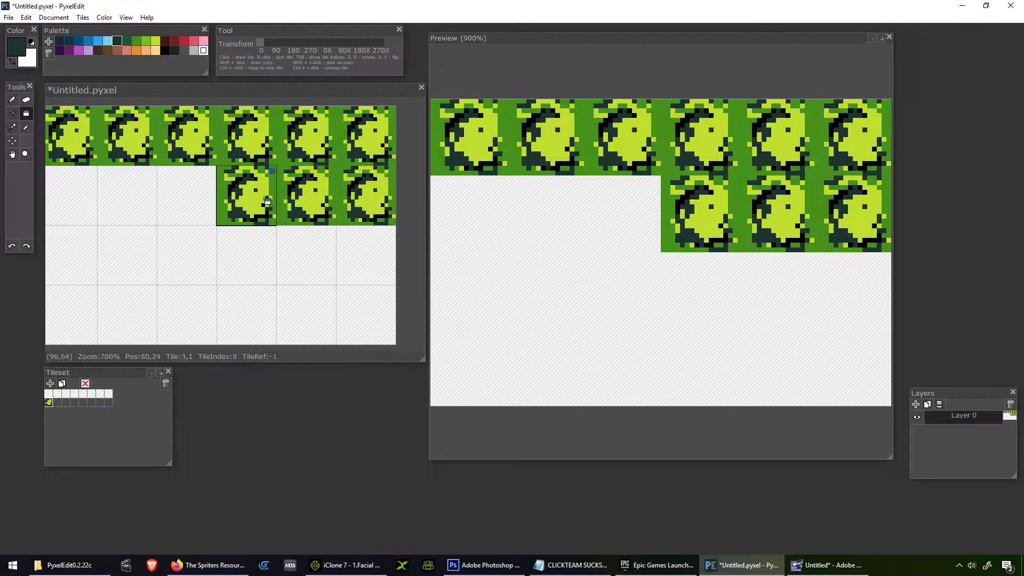
click(187, 194)
click(102, 201)
click(86, 198)
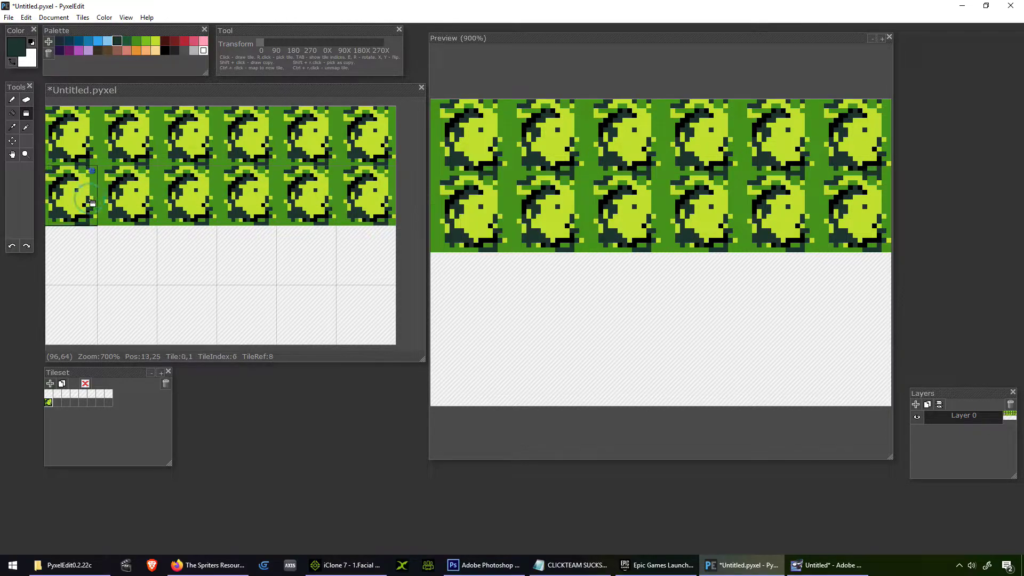
Step: Stamp the leaf tile across rows three and four, then reselect it in the tileset
click(85, 284)
click(137, 273)
click(184, 267)
click(241, 266)
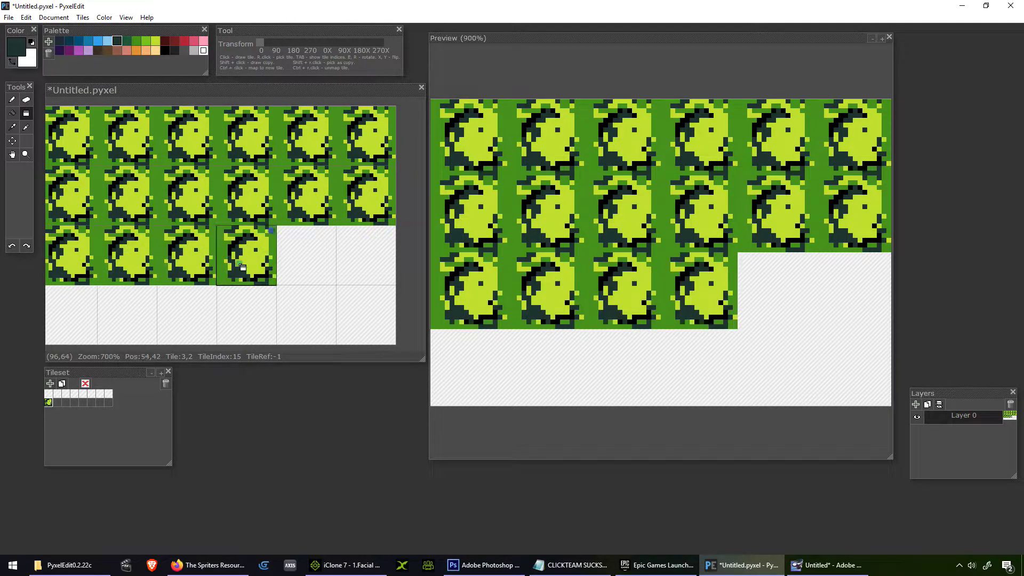
click(306, 263)
click(361, 262)
click(358, 312)
click(307, 316)
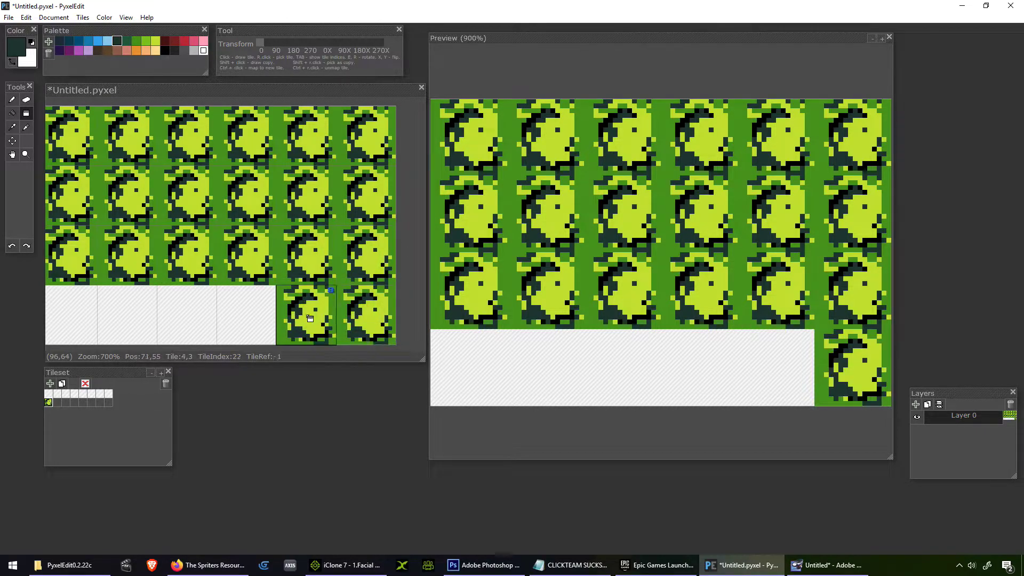
click(246, 315)
click(203, 318)
click(133, 315)
click(80, 318)
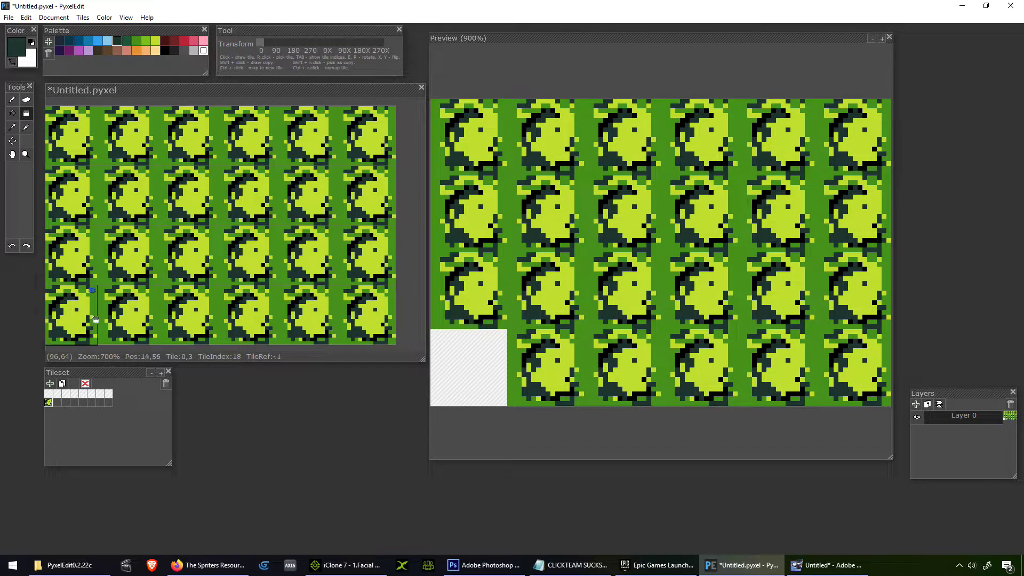
click(48, 394)
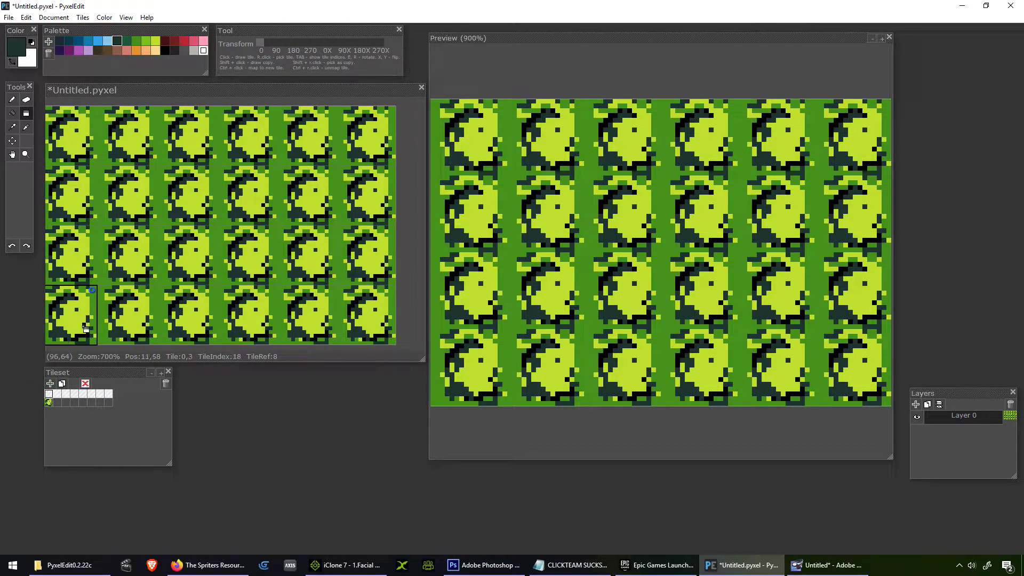
click(49, 401)
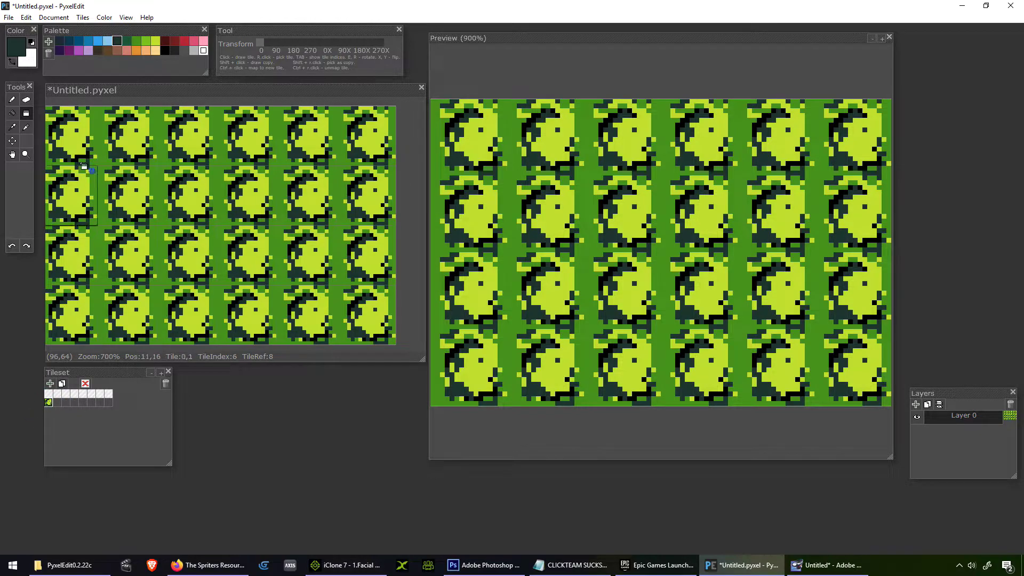
Step: Paint over the leaf pixels in lime green, leaving plain green tiles with dark edges
key(b)
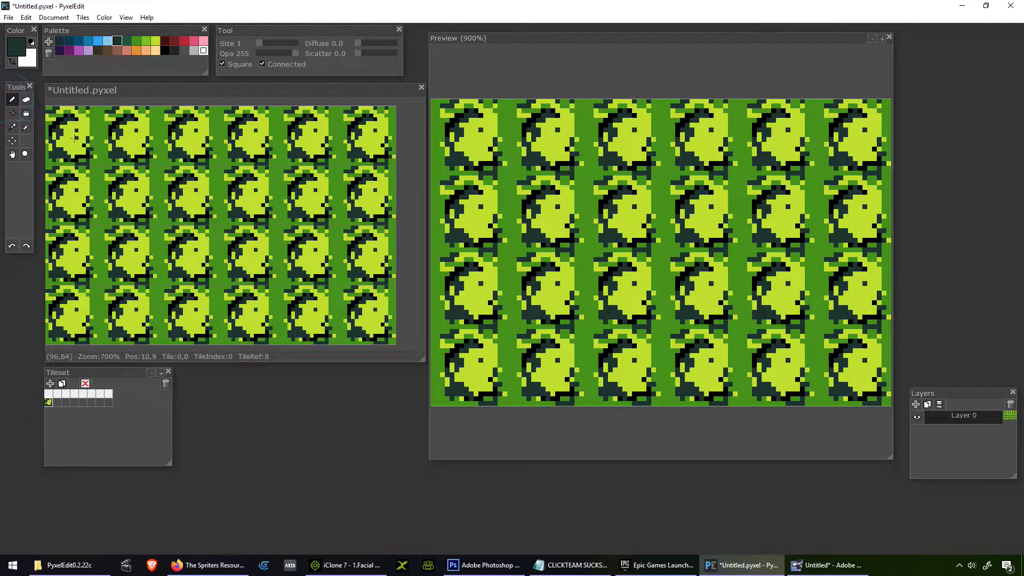
drag(63, 132, 79, 137)
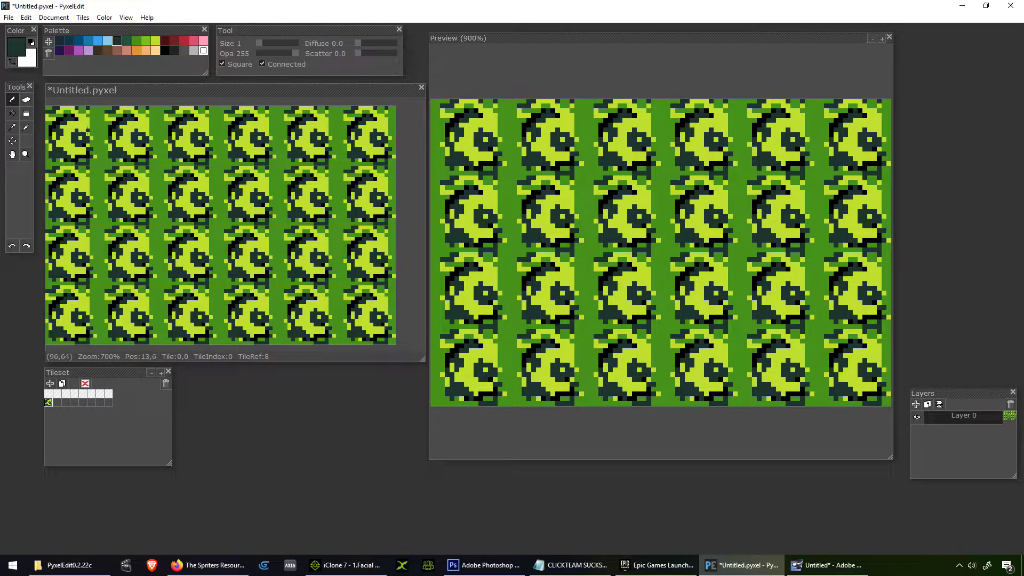
mouse_move(89, 102)
mouse_down()
mouse_move(95, 158)
mouse_move(52, 158)
mouse_move(44, 114)
mouse_move(64, 102)
mouse_move(98, 120)
mouse_move(77, 109)
mouse_up()
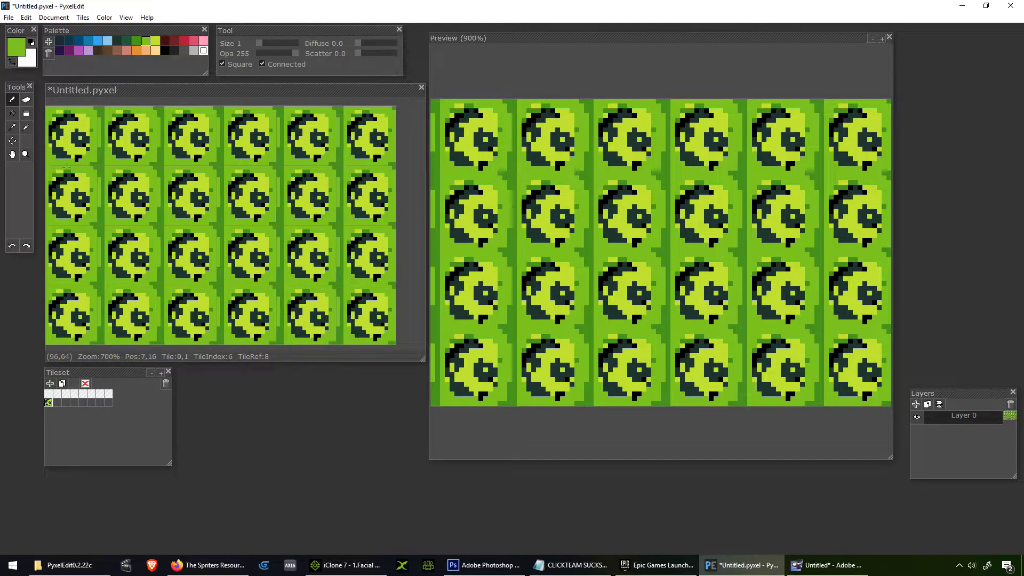
mouse_move(90, 165)
mouse_down()
mouse_move(71, 125)
mouse_move(72, 137)
mouse_move(84, 118)
mouse_move(89, 142)
mouse_move(76, 112)
mouse_move(47, 127)
mouse_move(74, 145)
mouse_move(79, 117)
mouse_move(60, 143)
mouse_move(63, 116)
mouse_move(90, 121)
mouse_move(76, 114)
mouse_move(92, 128)
mouse_move(86, 156)
mouse_move(59, 135)
mouse_up()
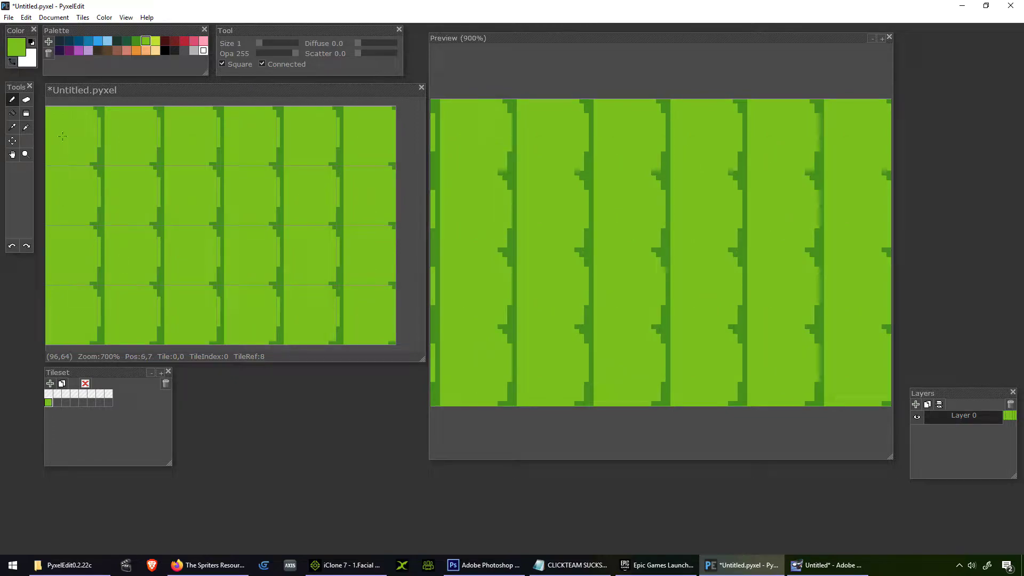
Step: Zoom in and pan to show the tile's top-left edges, undoing a stray dark pixel
scroll(63, 129, up, 5)
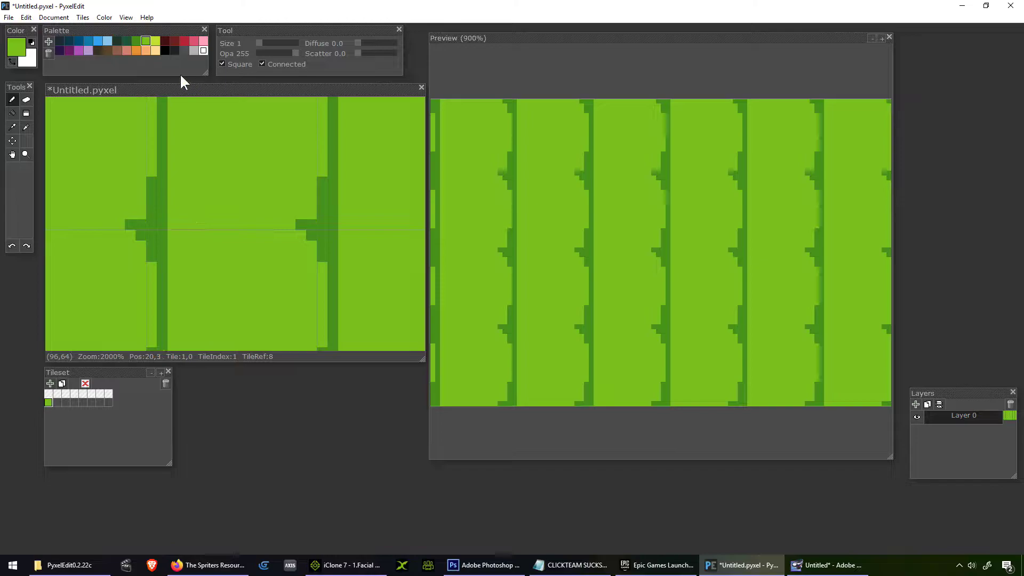
click(15, 156)
drag(94, 167, 204, 221)
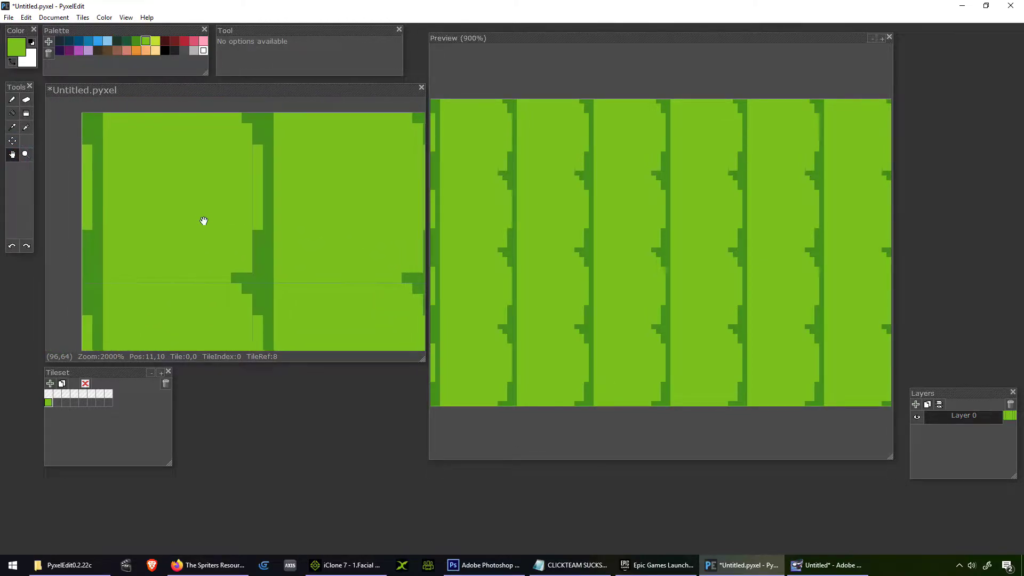
click(12, 99)
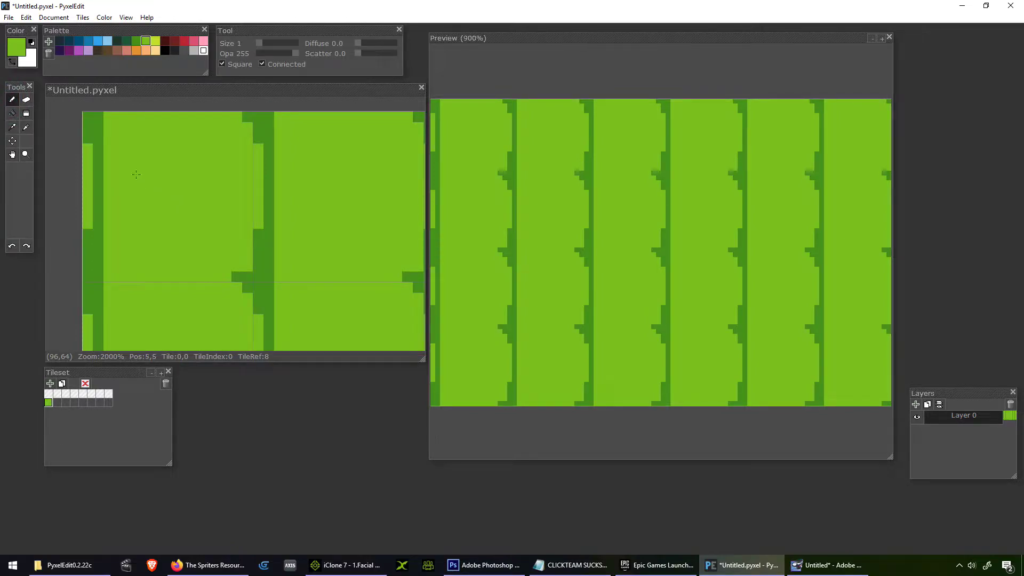
click(136, 40)
click(151, 182)
key(ctrl+z)
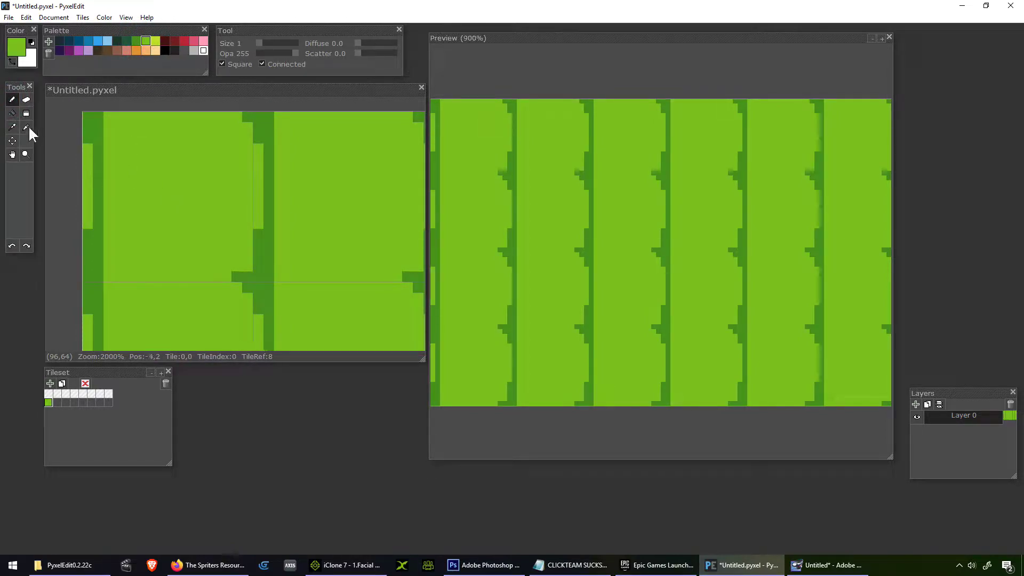
Step: Flood-fill the dark green columns and corners, then fill the whole tile yellow-green
click(12, 113)
click(99, 128)
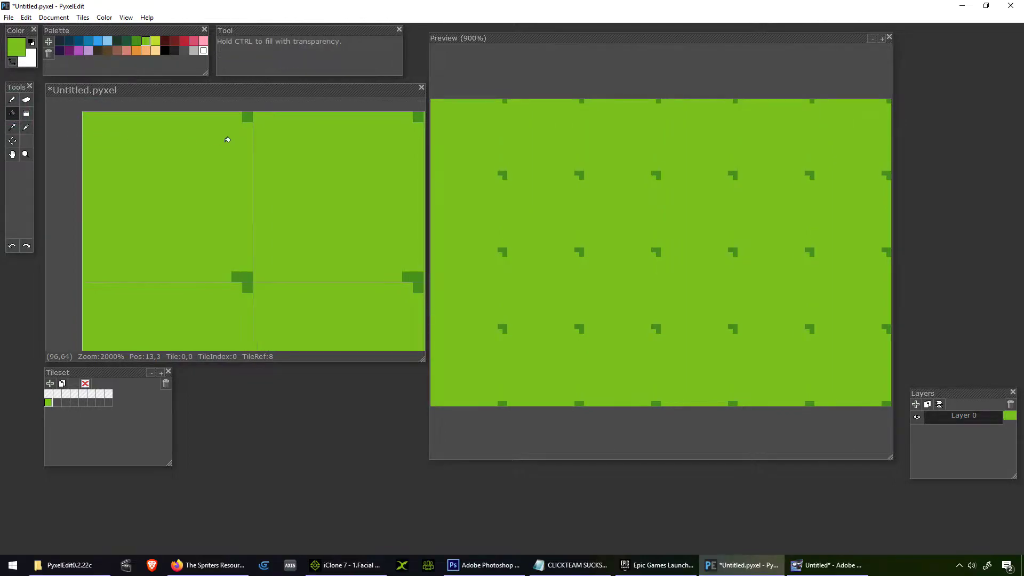
click(249, 115)
click(242, 278)
key(b)
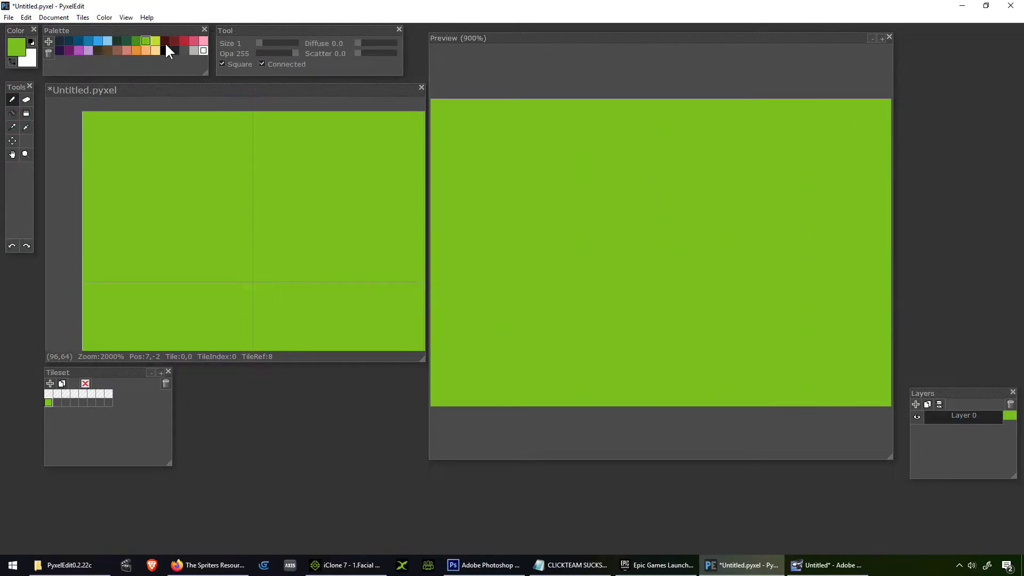
click(154, 41)
click(12, 113)
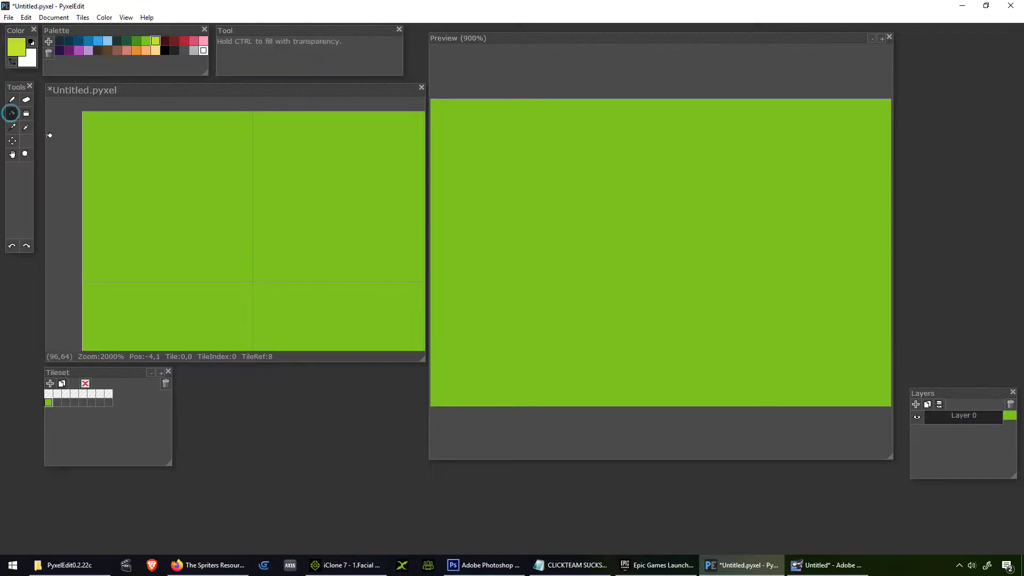
click(188, 200)
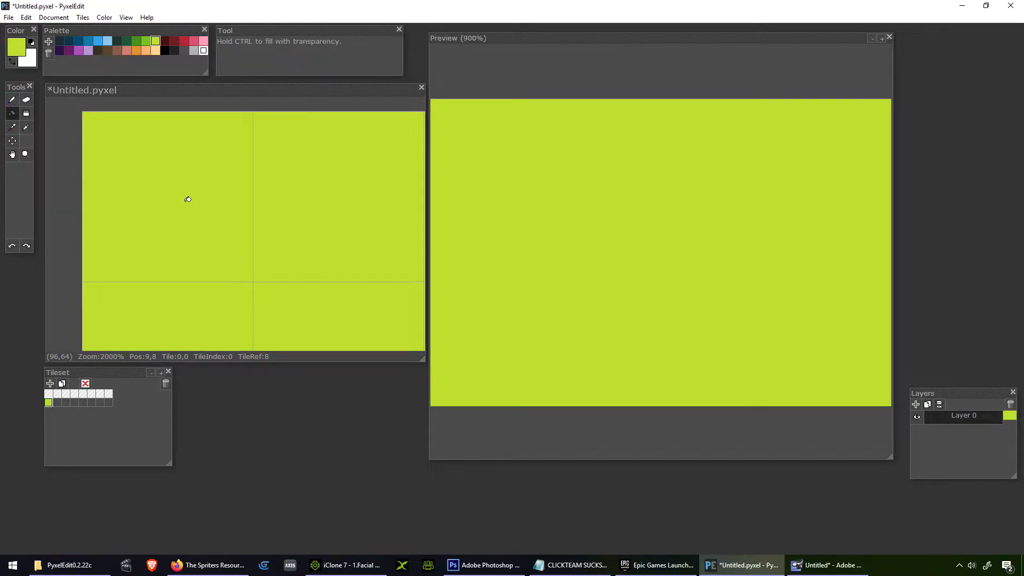
Step: Draw a green circle in the tile and thicken its inner top and right in darker green
click(145, 40)
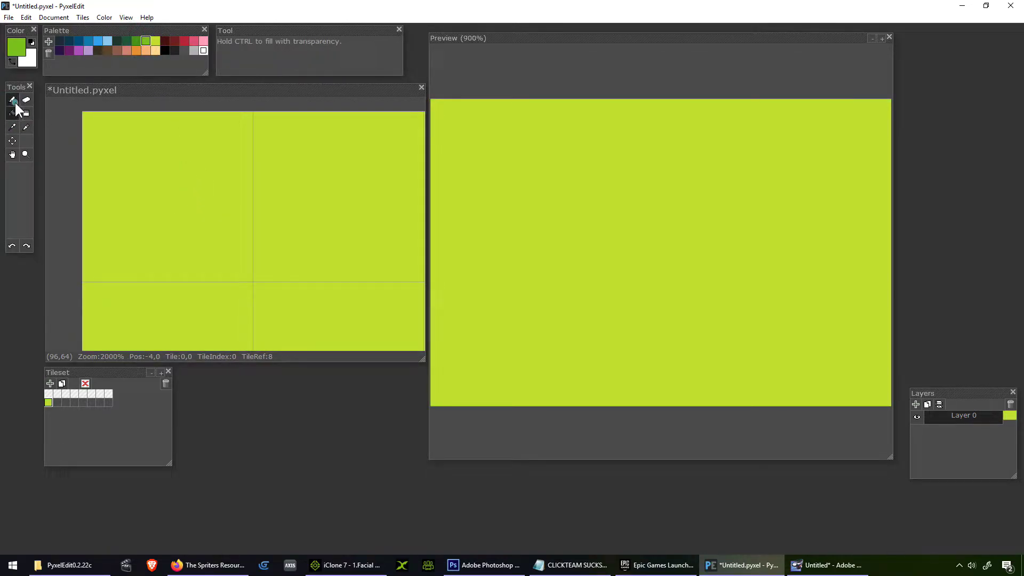
click(13, 100)
mouse_move(140, 137)
mouse_down()
mouse_move(102, 195)
mouse_move(136, 261)
mouse_move(201, 259)
mouse_move(239, 201)
mouse_move(227, 152)
mouse_move(189, 128)
mouse_move(139, 133)
mouse_up()
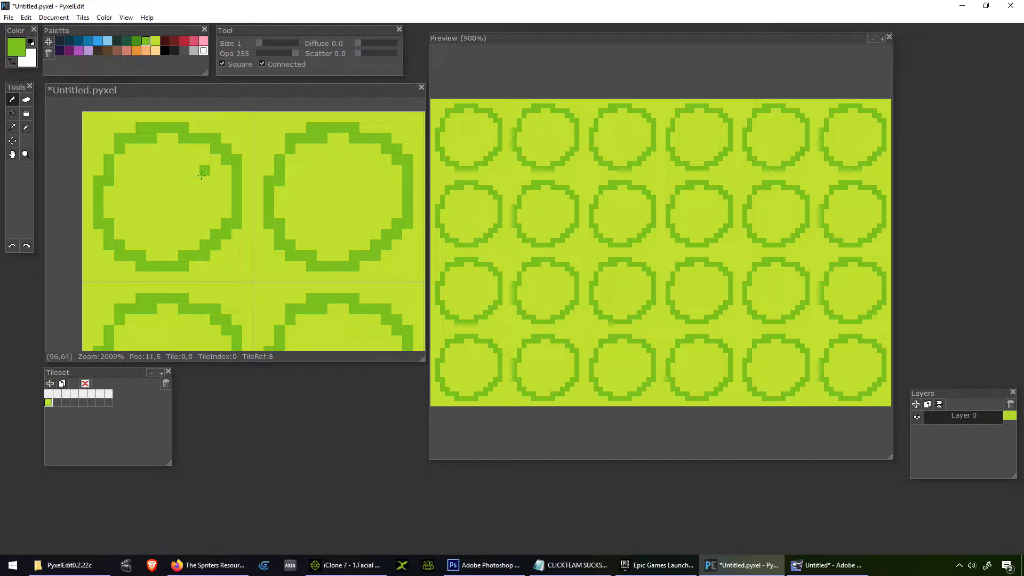
click(137, 42)
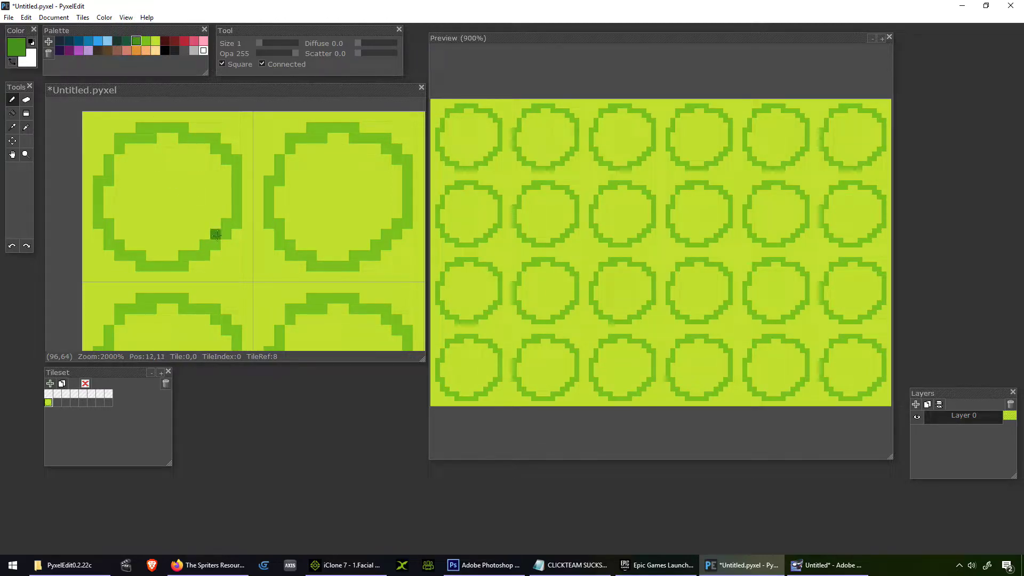
mouse_move(216, 223)
mouse_down()
mouse_move(225, 157)
mouse_move(169, 139)
mouse_move(132, 149)
mouse_move(108, 201)
mouse_move(139, 248)
mouse_move(160, 256)
mouse_move(193, 244)
mouse_move(215, 186)
mouse_move(209, 163)
mouse_move(138, 160)
mouse_up()
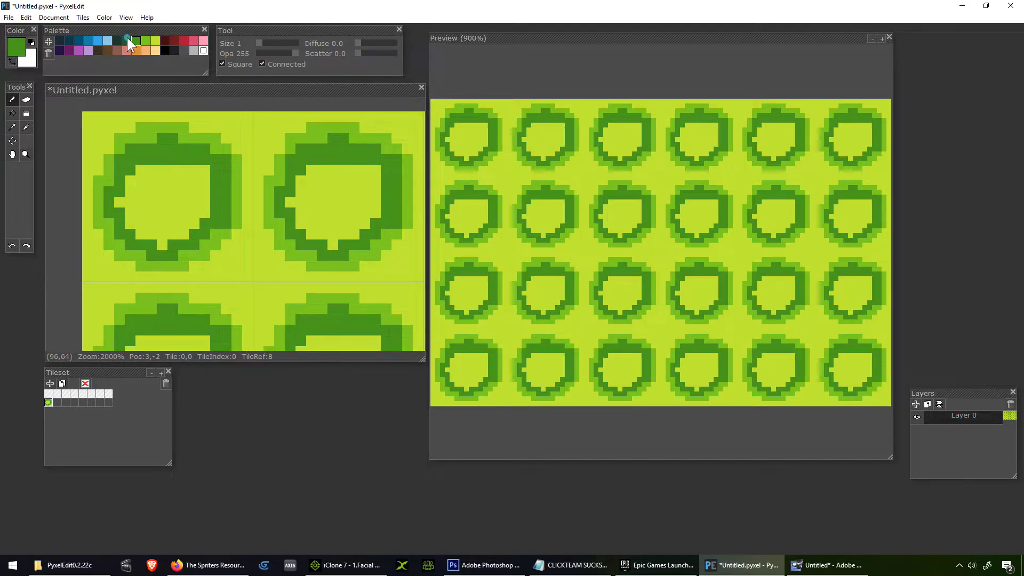
click(127, 41)
Step: Outline the ring's inner top and left in dark teal and draw a medium-green plus centre
click(204, 170)
mouse_move(204, 170)
mouse_down()
mouse_move(139, 170)
mouse_move(118, 203)
mouse_move(154, 246)
mouse_move(187, 237)
mouse_move(211, 209)
mouse_up()
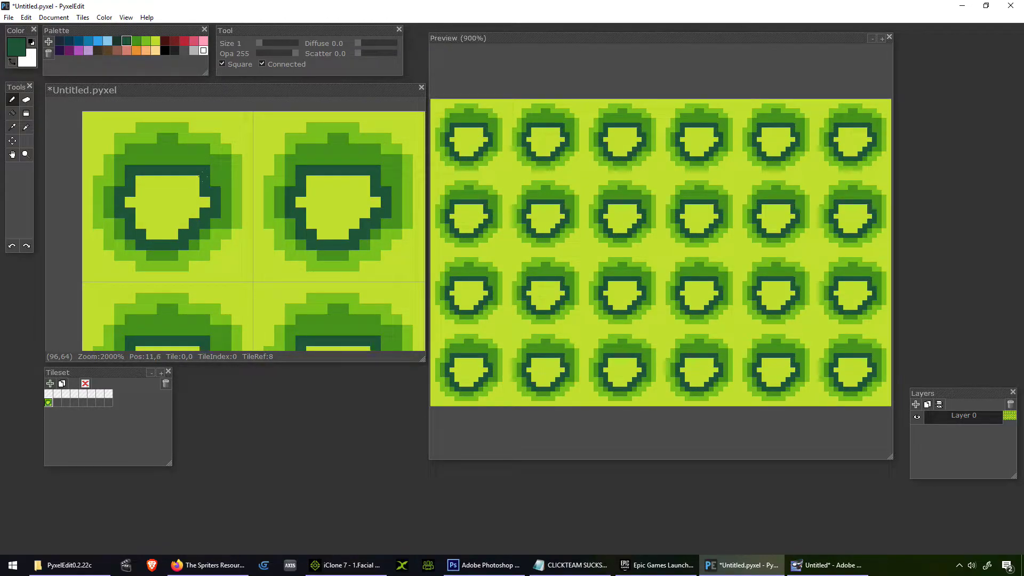
click(136, 41)
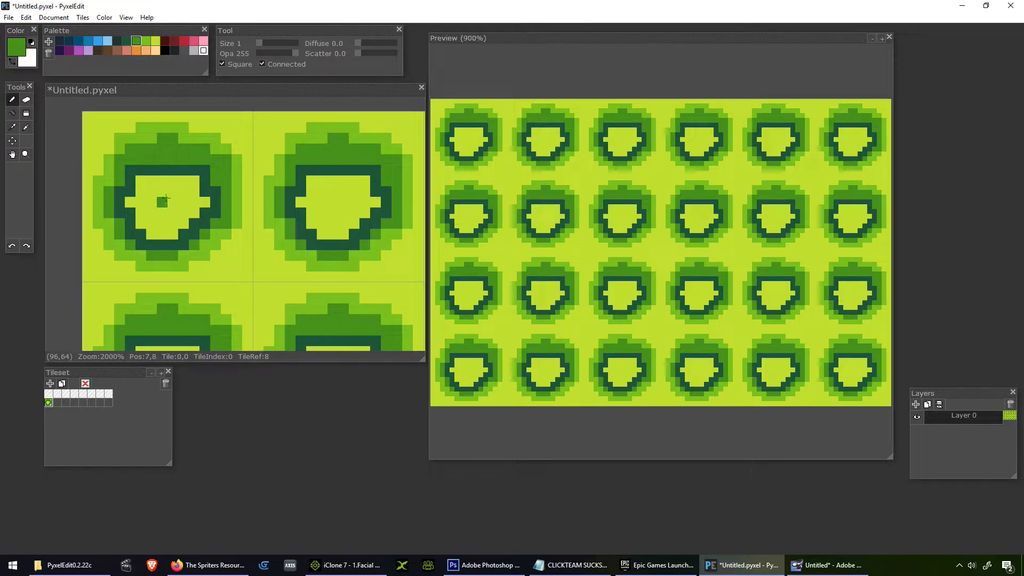
mouse_move(163, 202)
mouse_down()
mouse_move(163, 213)
mouse_move(177, 203)
mouse_move(164, 197)
mouse_up()
click(152, 202)
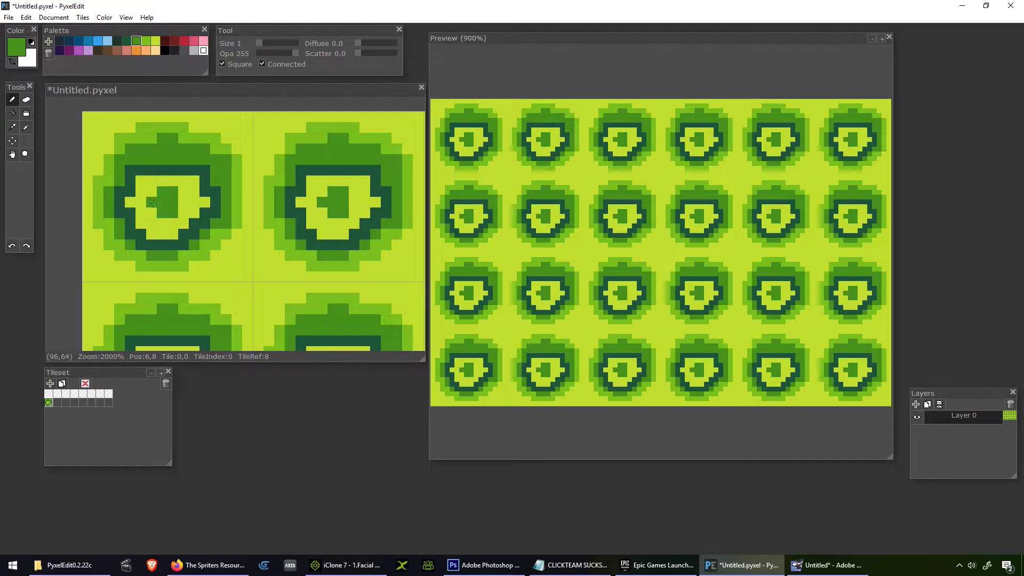
click(184, 202)
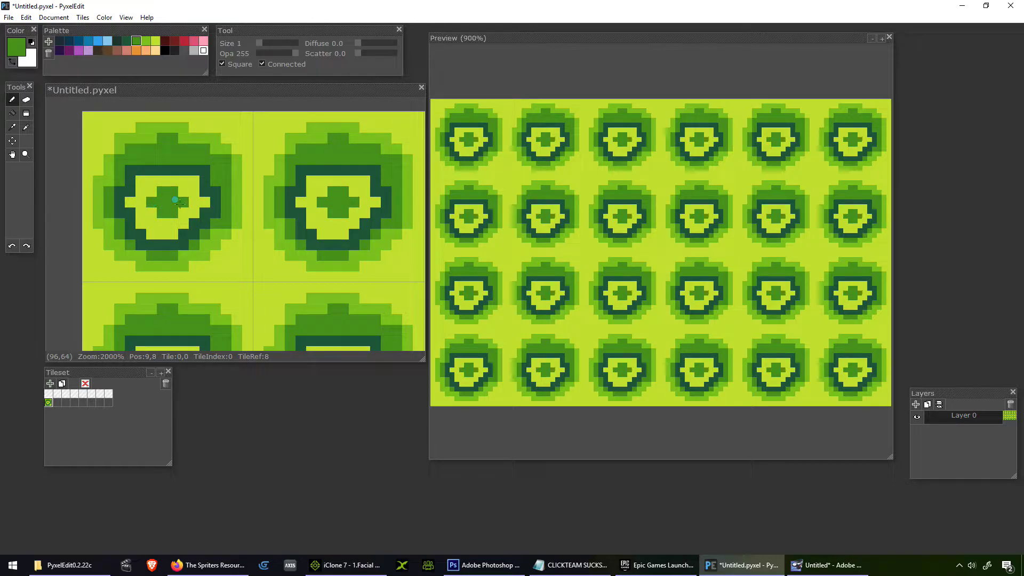
Step: Repaint the dark ring's top-right, lower-right and left sides
click(205, 181)
click(215, 212)
click(205, 224)
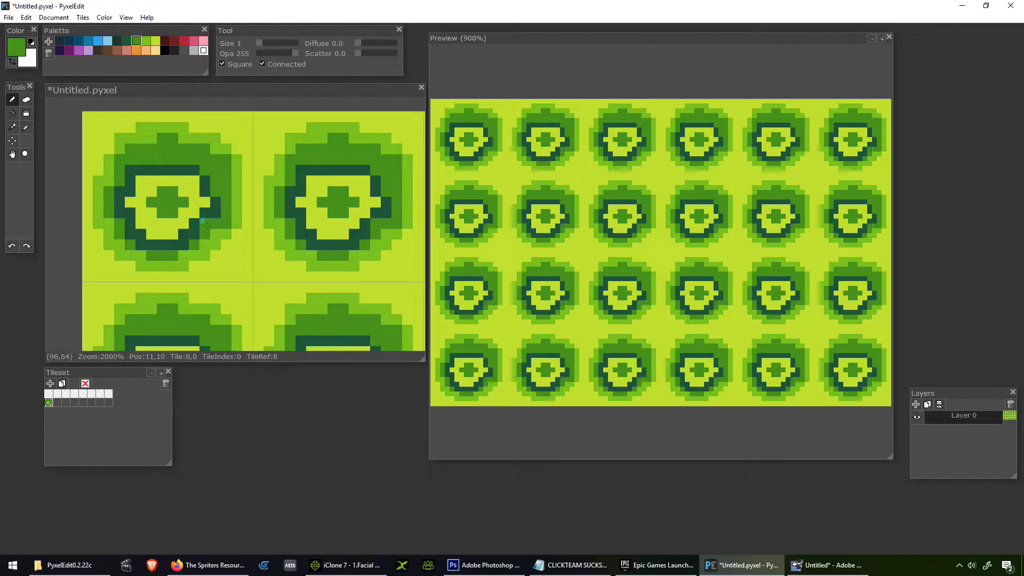
click(190, 235)
click(186, 244)
click(140, 241)
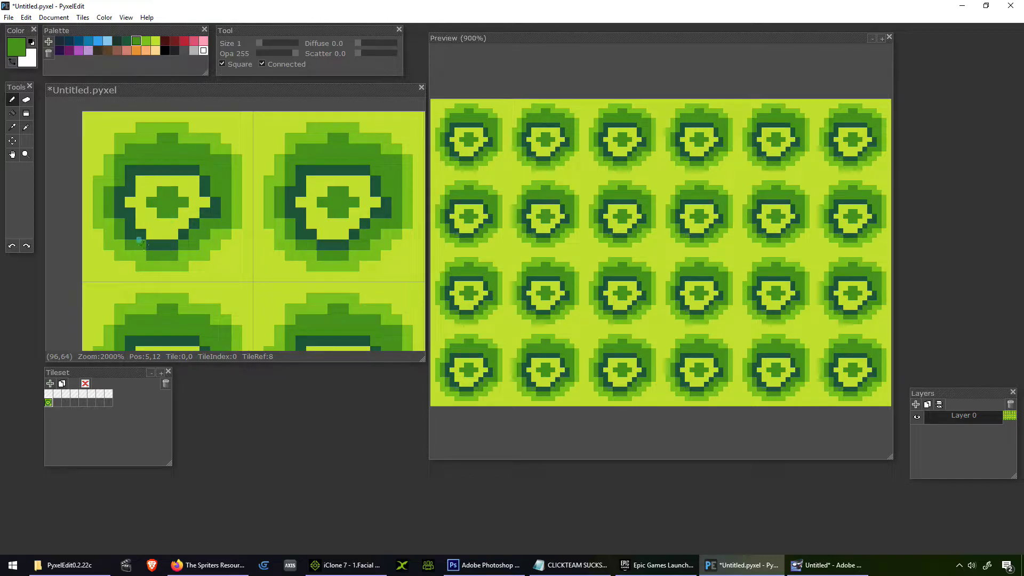
mouse_move(128, 235)
mouse_down()
mouse_move(119, 200)
mouse_move(129, 170)
mouse_up()
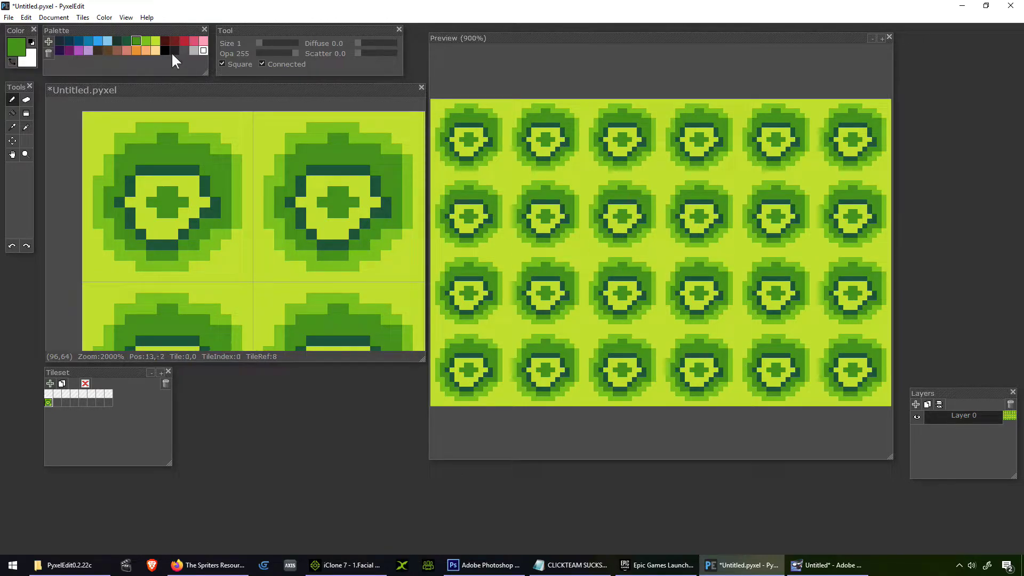
Step: Dot light-green specks near the tile's top corners and bottom edge
click(145, 40)
click(238, 117)
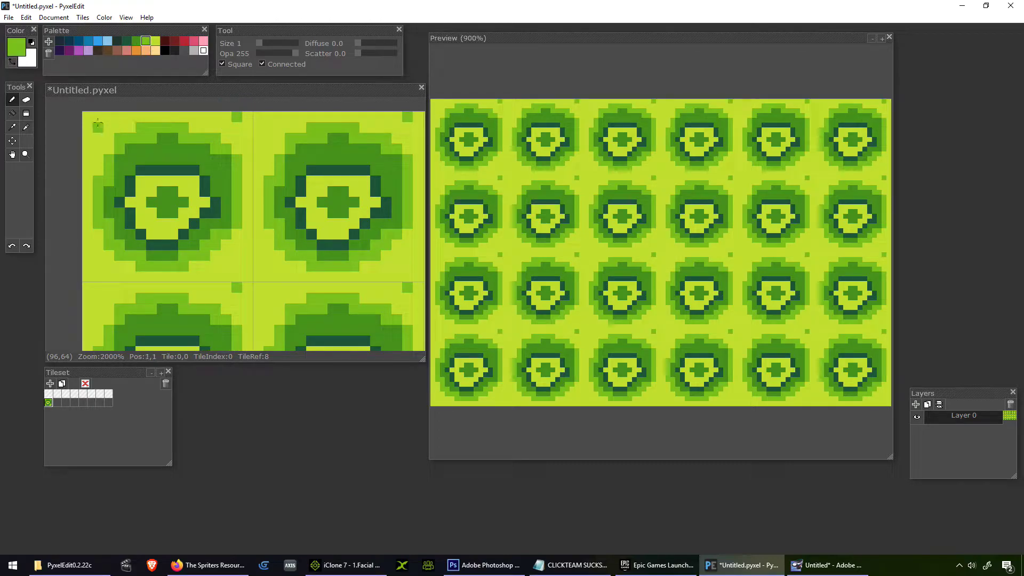
click(98, 128)
click(247, 255)
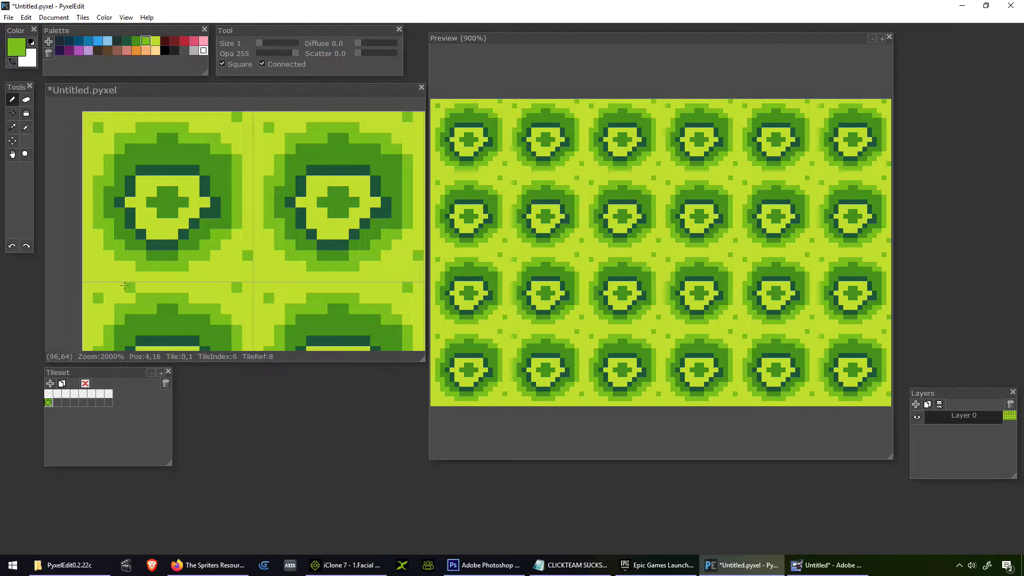
click(90, 277)
drag(536, 39, 565, 33)
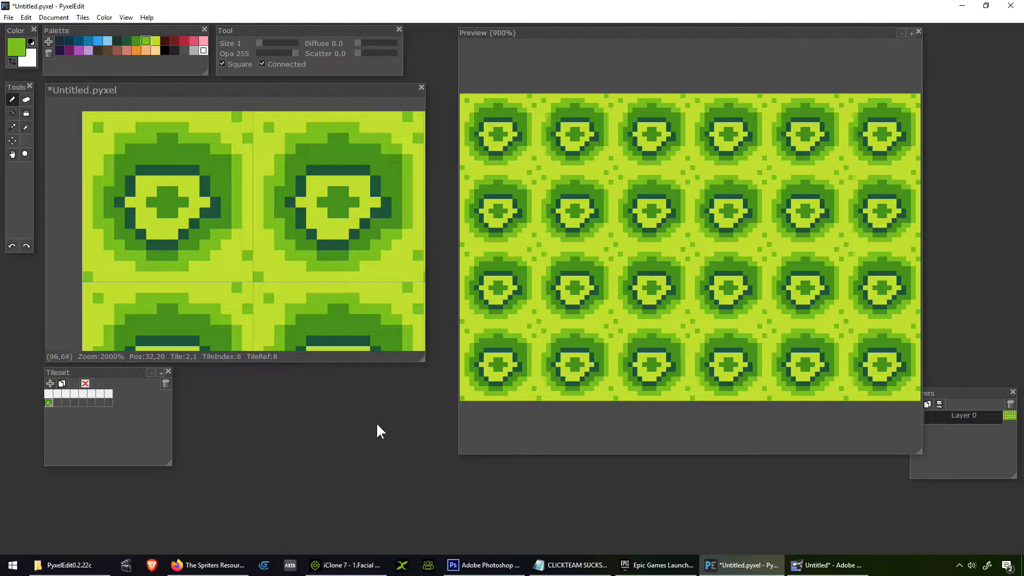
Step: Stamp an empty tile on the top-left map cell and fill it light green
click(48, 394)
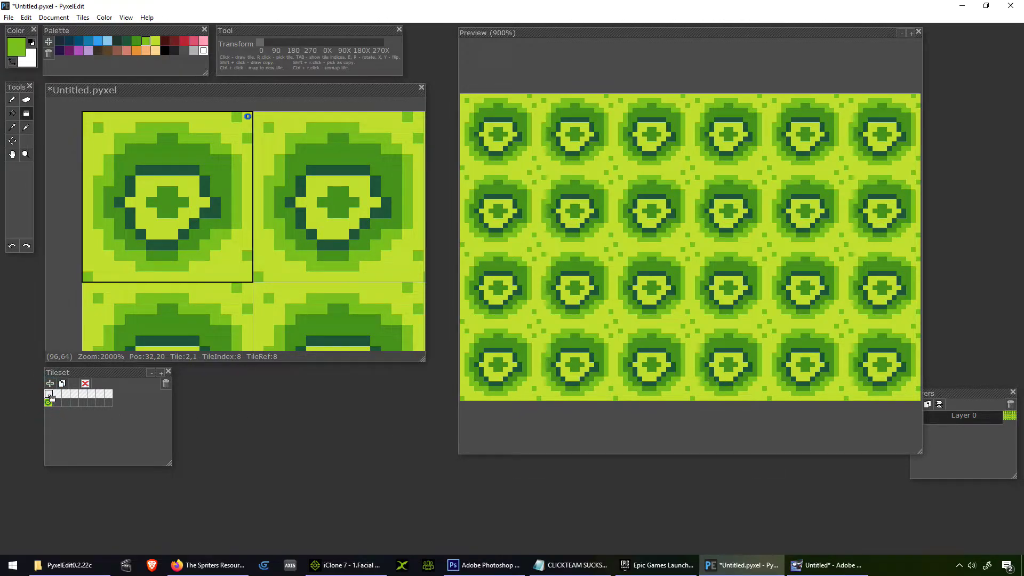
click(178, 194)
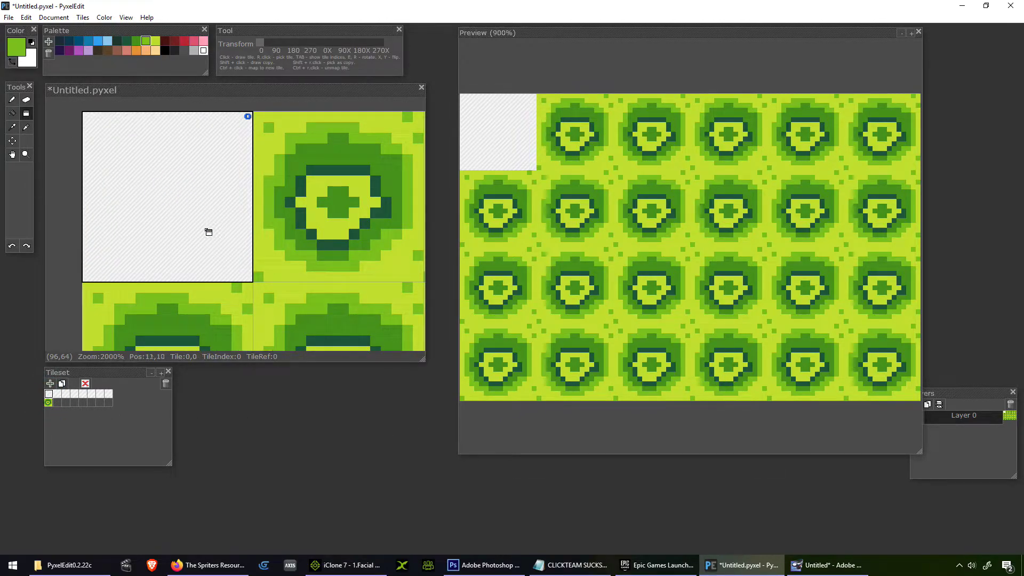
key(])
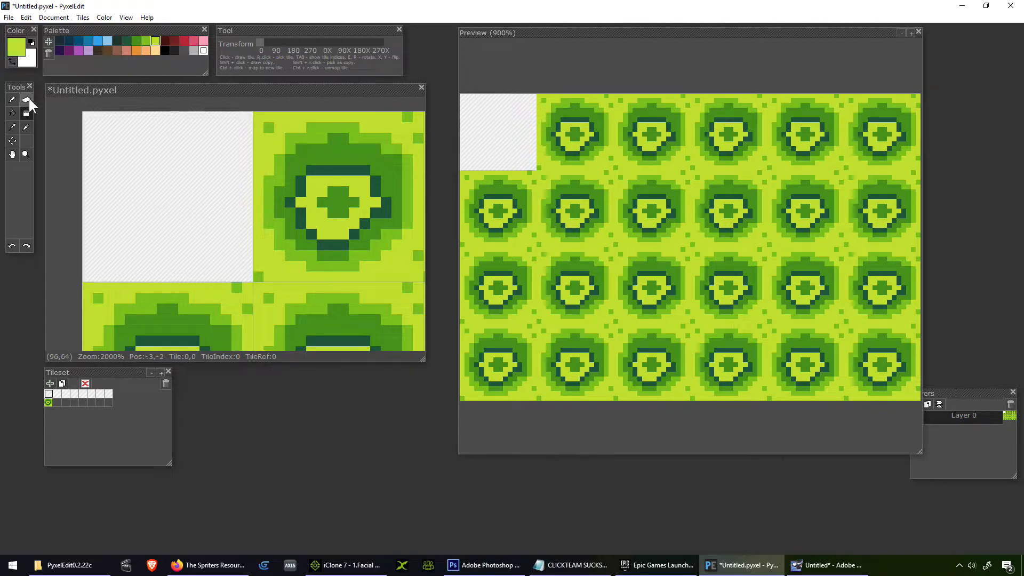
click(12, 114)
click(222, 194)
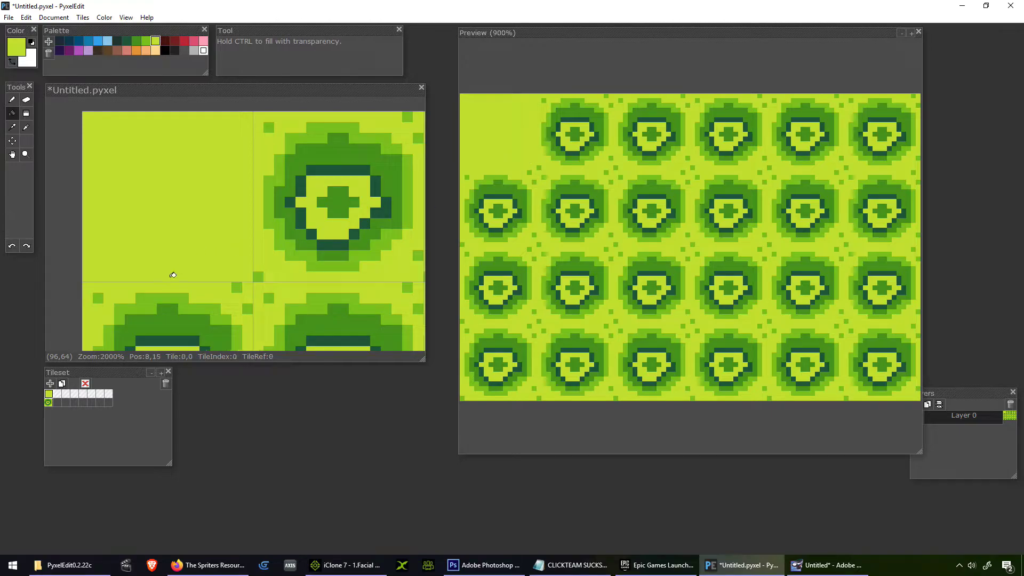
Step: Dot darker green specks into the plain grass tile with the pencil
key(b)
key([)
click(173, 213)
click(130, 245)
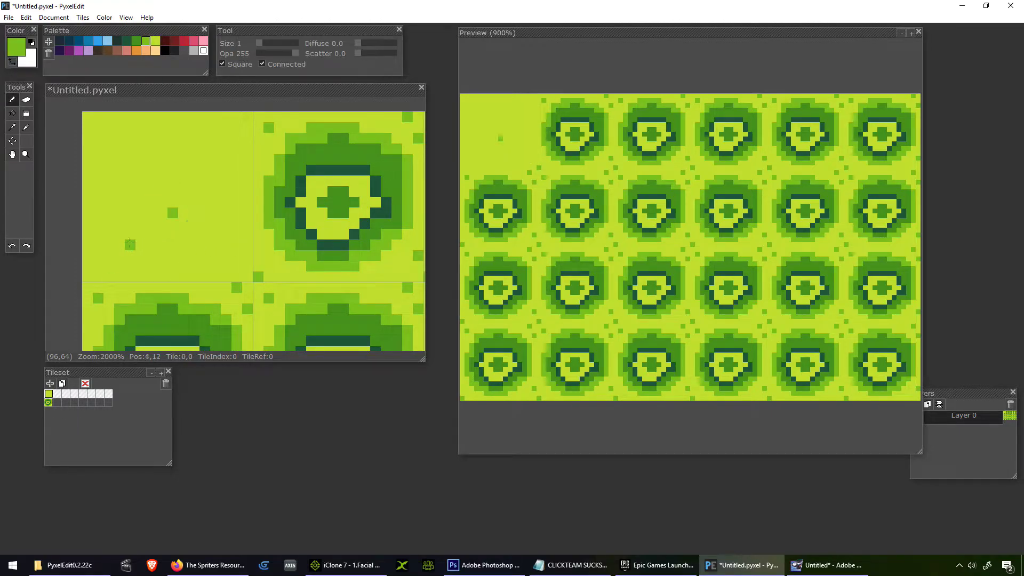
click(120, 159)
click(226, 138)
click(237, 202)
click(226, 204)
click(173, 127)
click(215, 255)
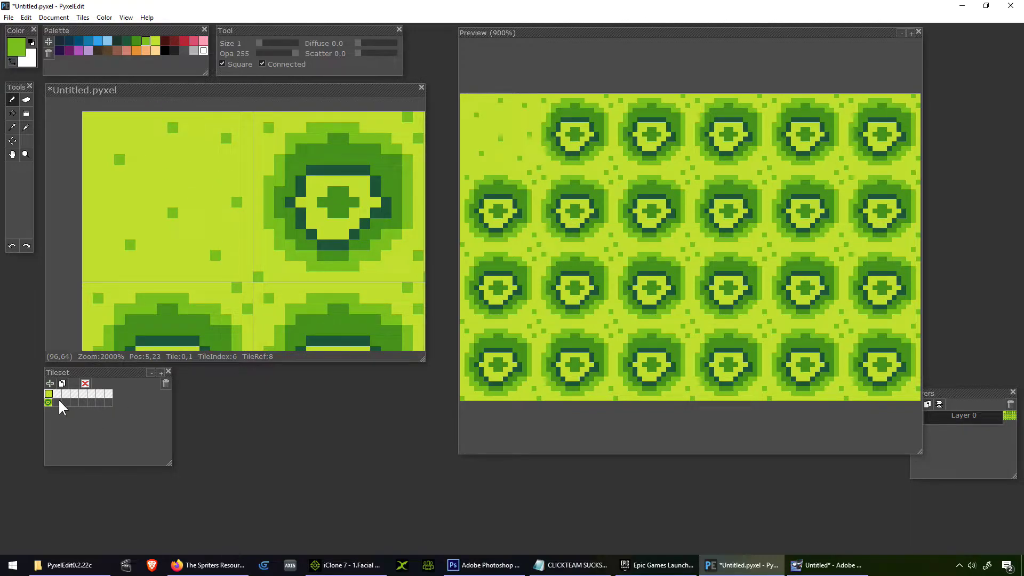
click(51, 395)
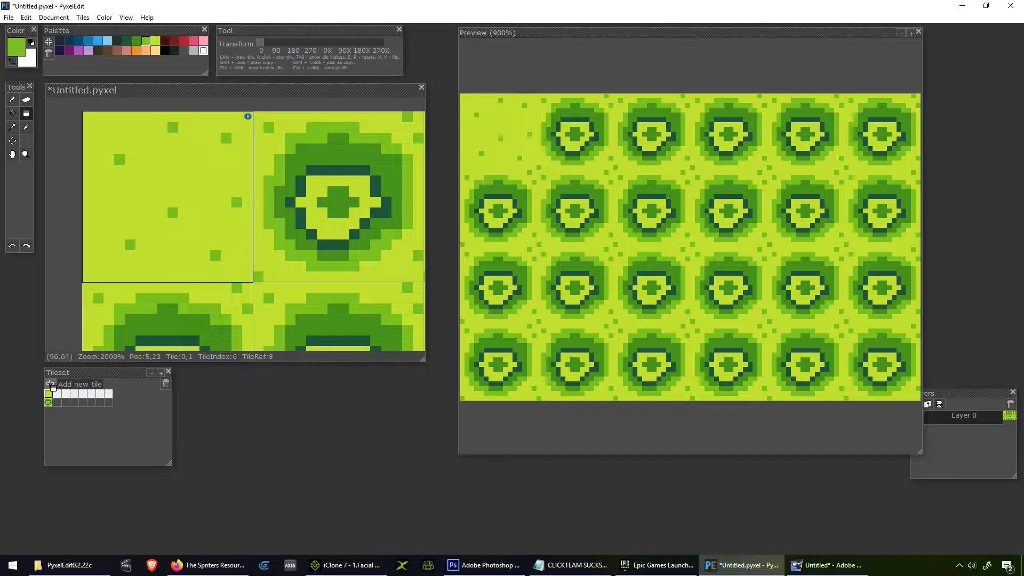
Step: Add a new tileset tile and stamp plain grass over the top row's second tile and second column
click(50, 384)
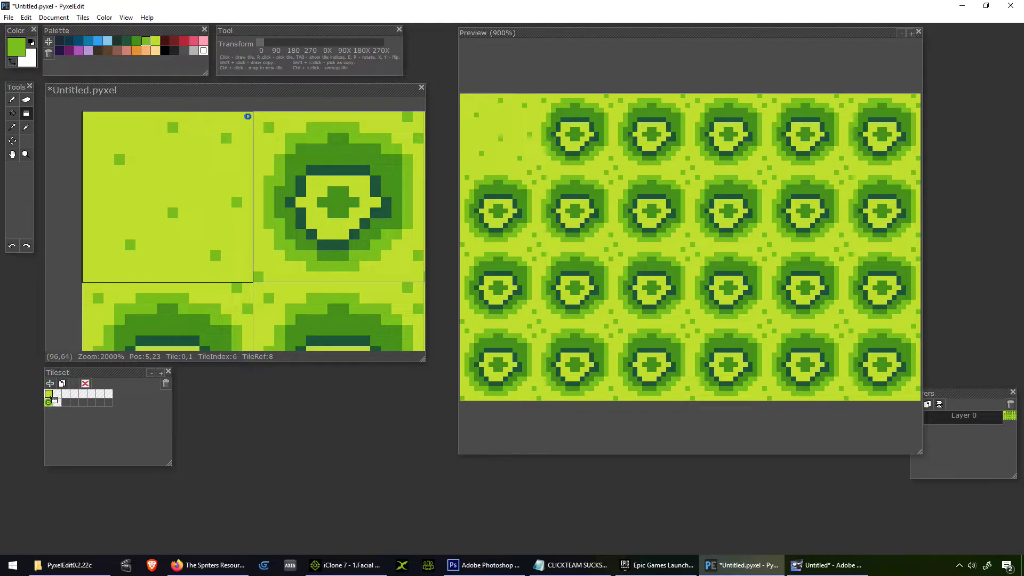
click(52, 400)
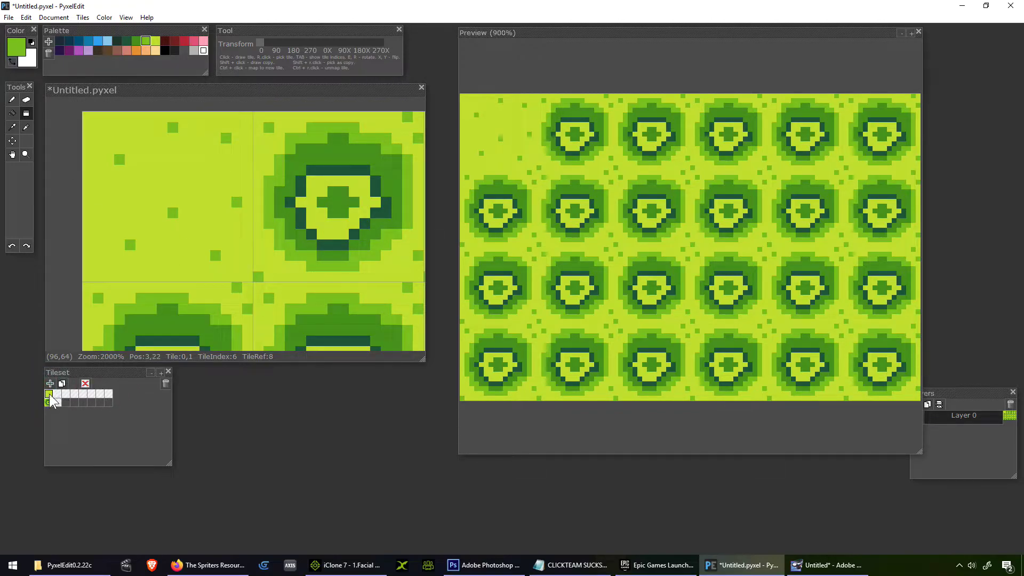
click(330, 194)
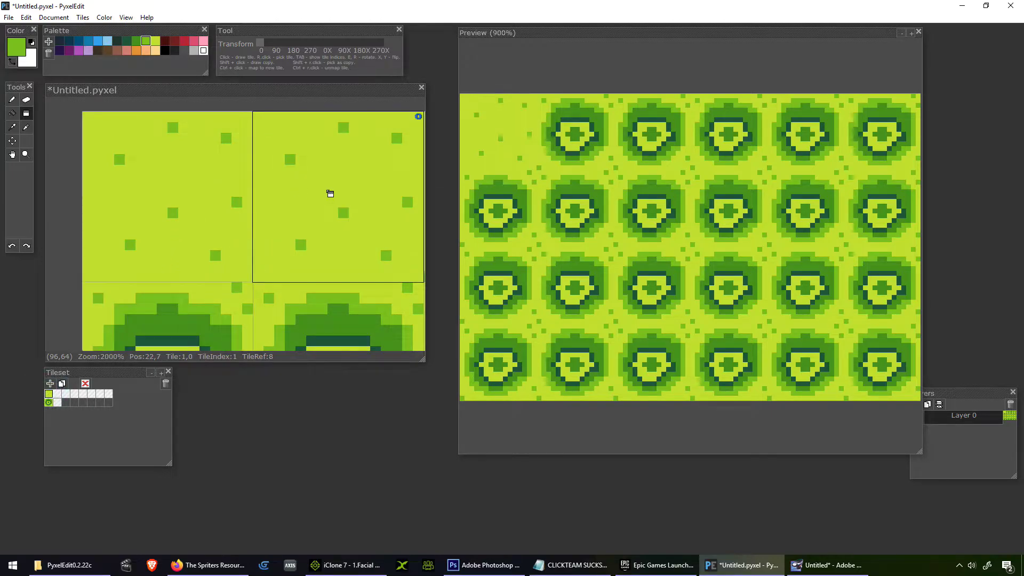
scroll(380, 208, down, 7)
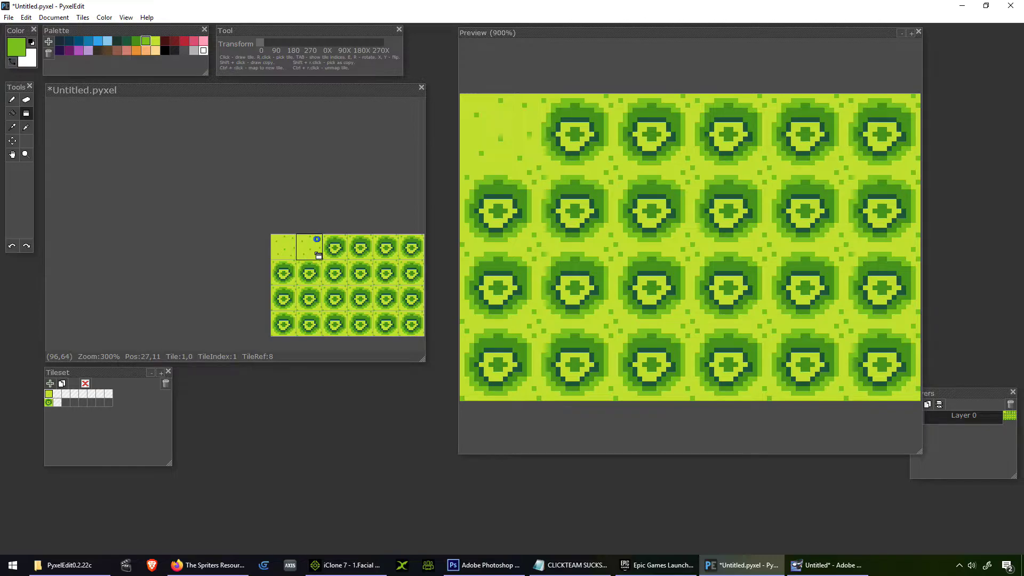
click(316, 257)
click(308, 270)
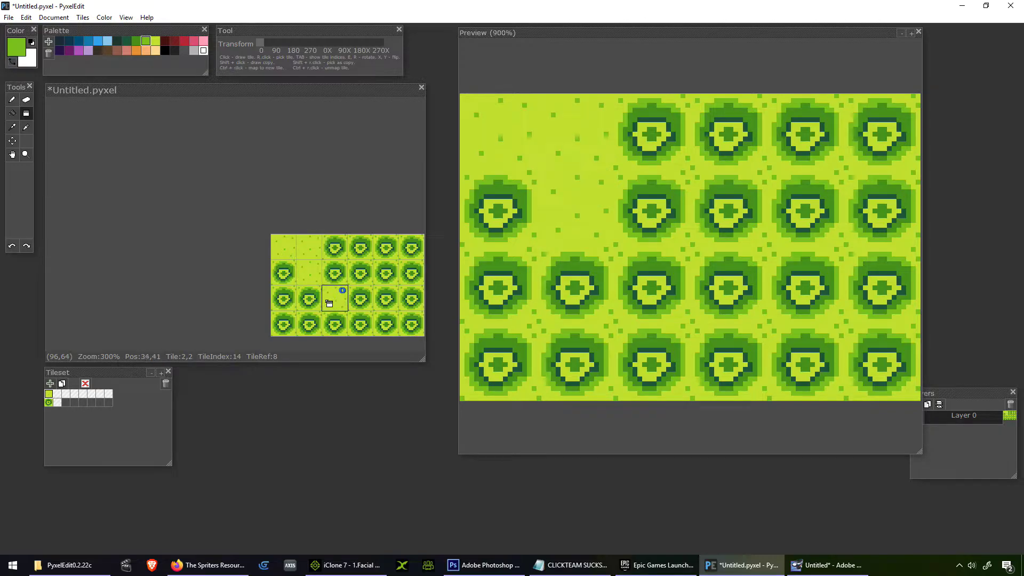
click(309, 300)
Step: Stamp plain grass across the third row's middle cells and tile 4,1
click(347, 302)
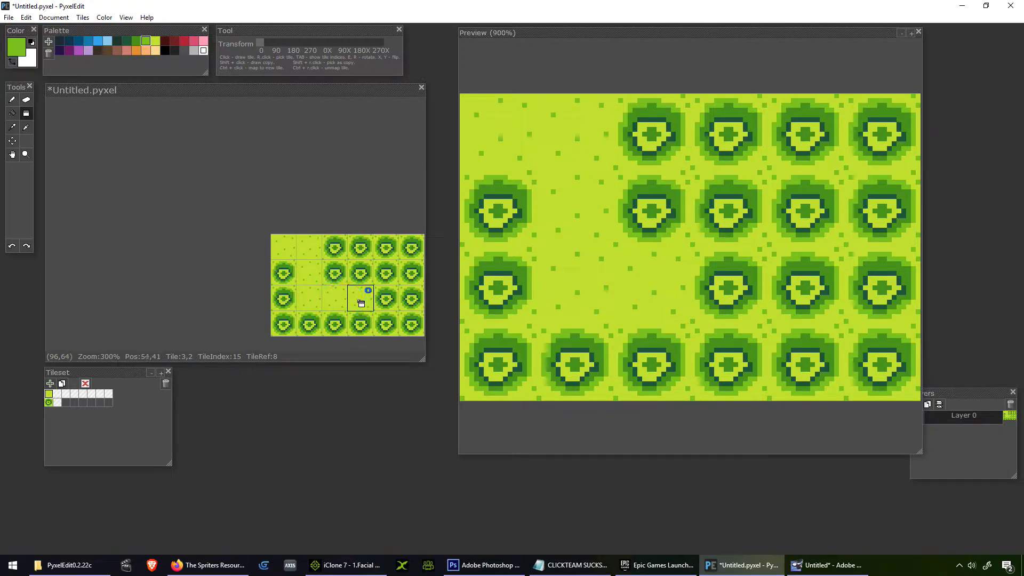
click(368, 303)
click(390, 304)
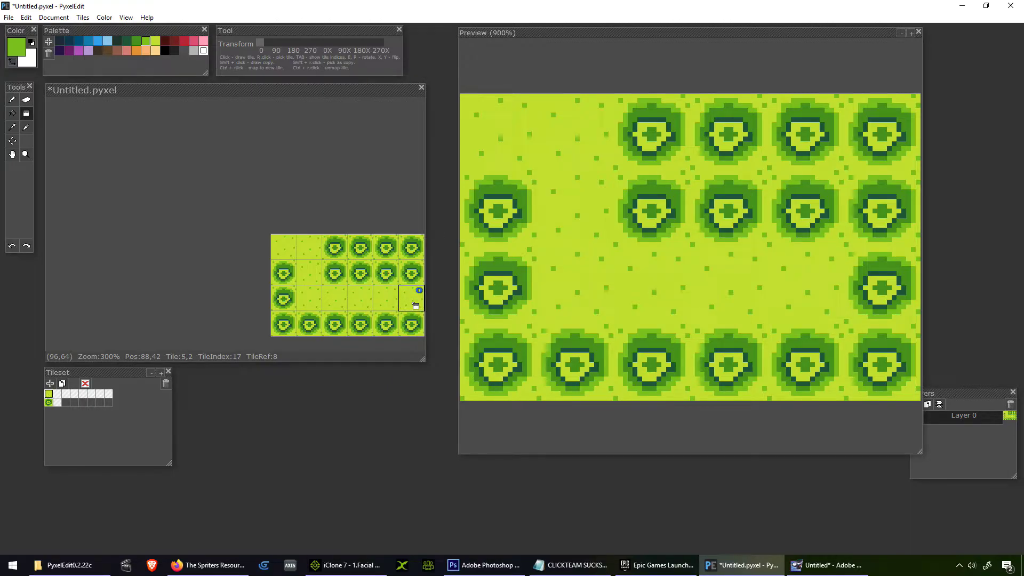
click(387, 276)
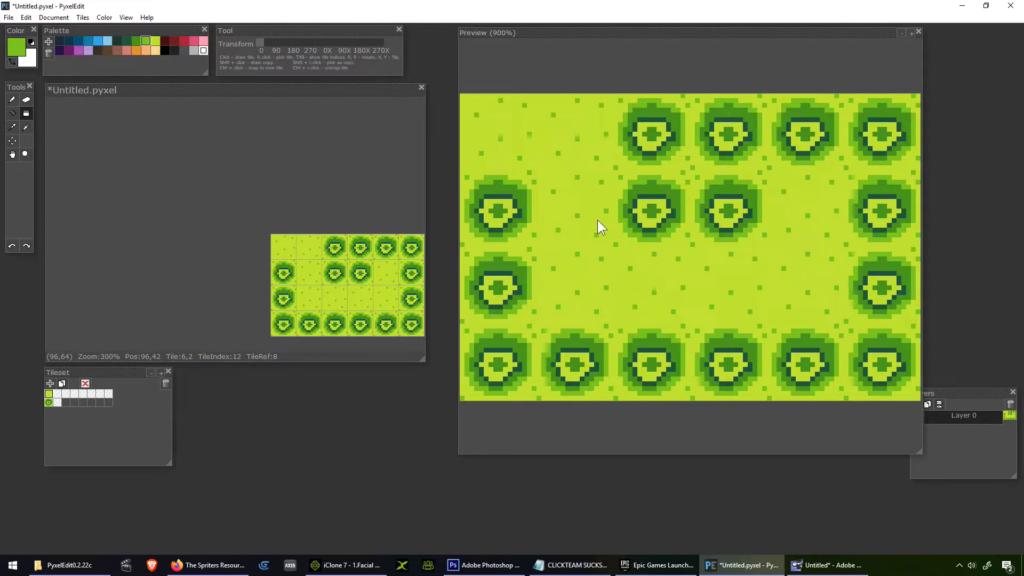
click(28, 18)
Step: Resize the canvas to add empty tile rows at the bottom, and pan to view them
mouse_move(50, 20)
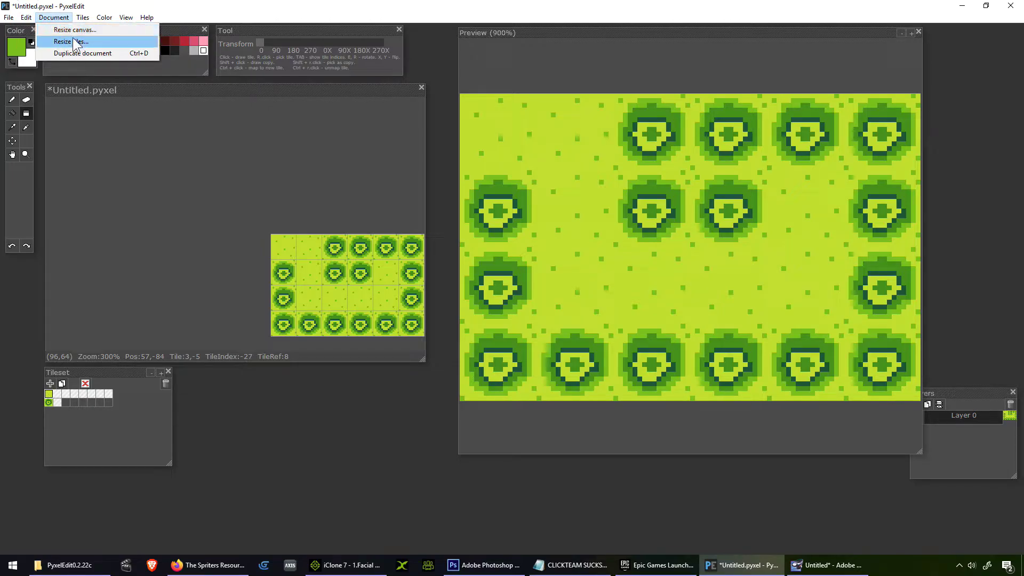
click(102, 32)
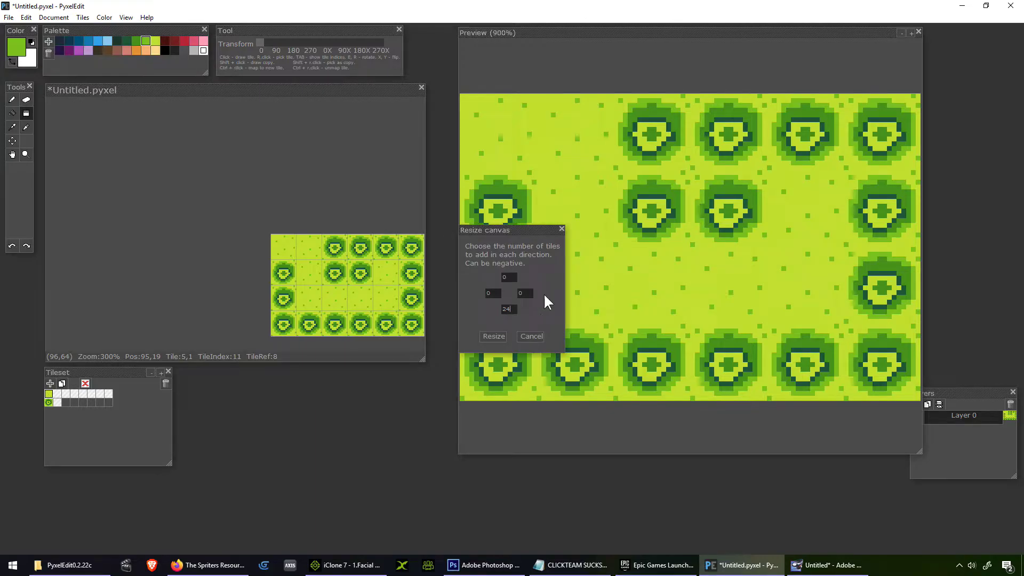
click(493, 335)
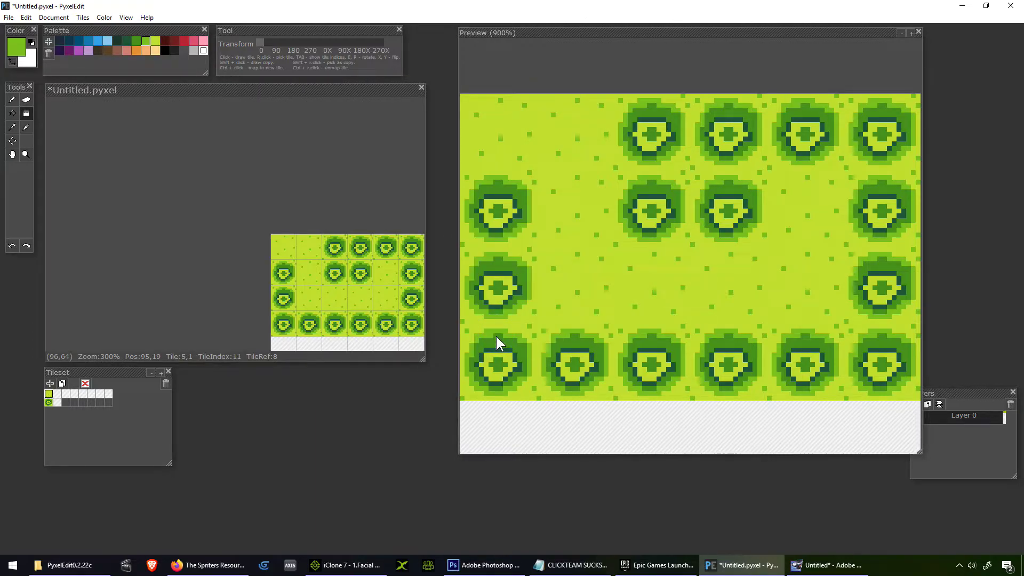
key(minus)
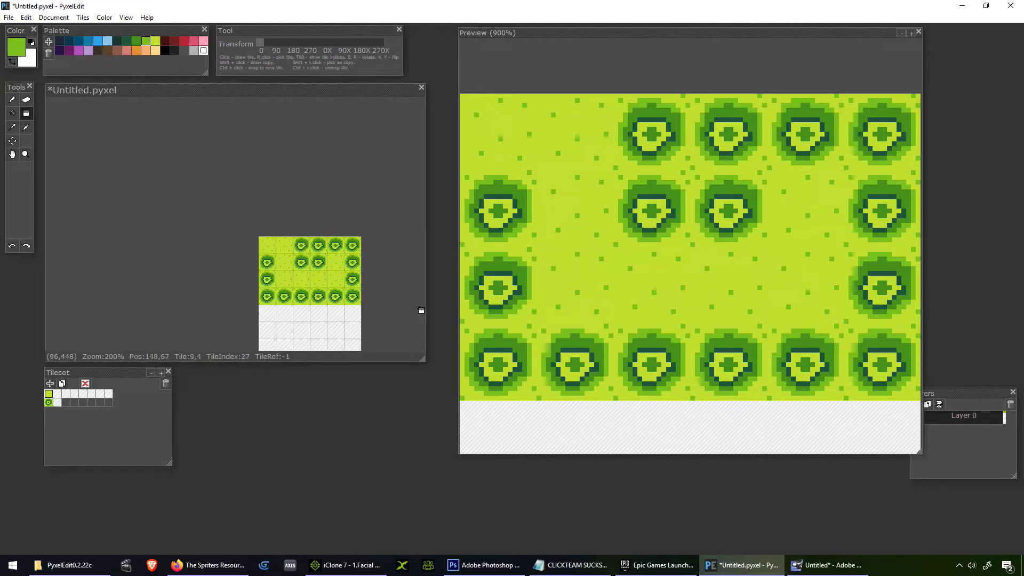
drag(324, 87, 328, 81)
key(space)
drag(332, 318, 339, 134)
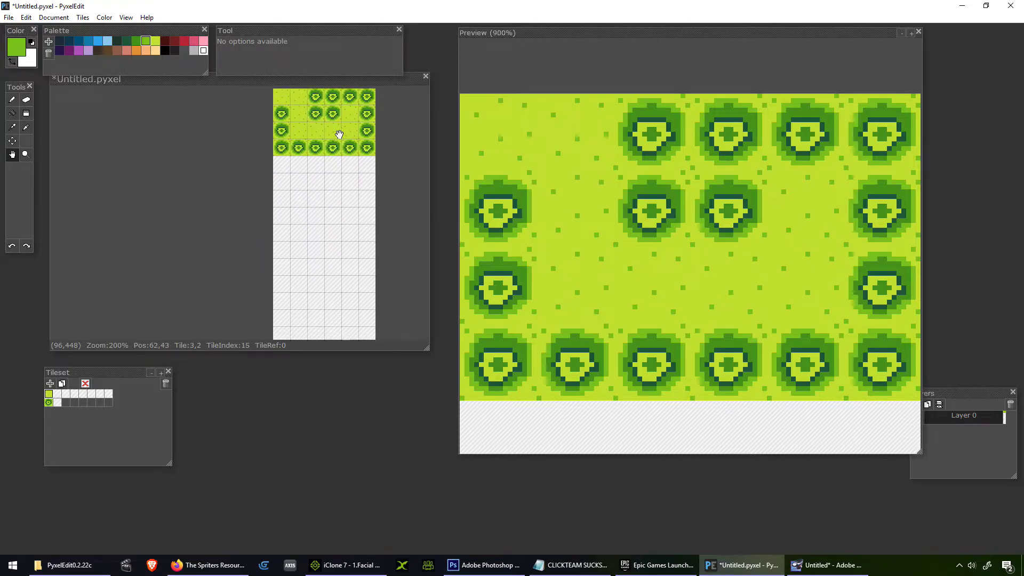
drag(327, 242, 321, 334)
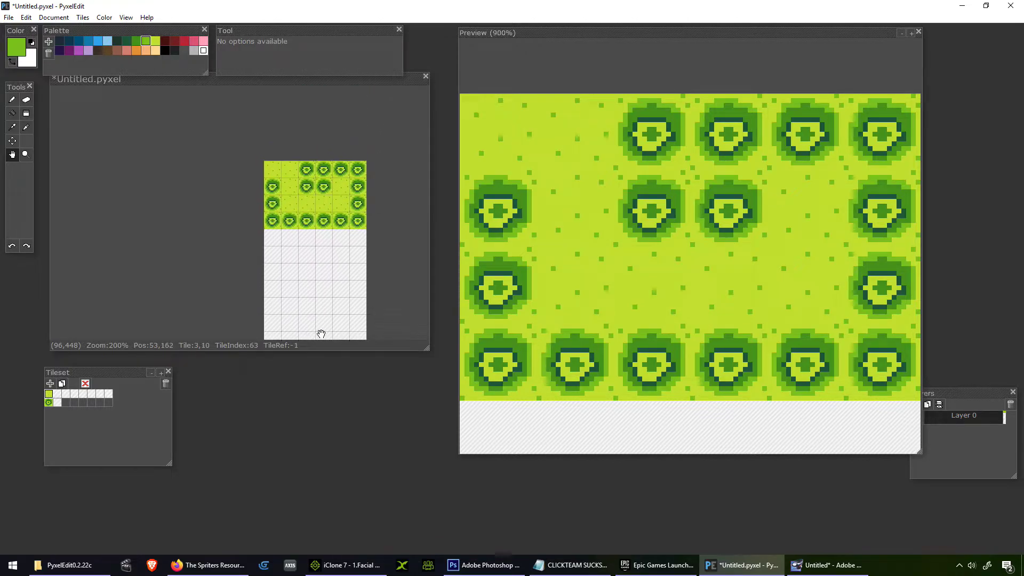
Step: Undo the last tile stamp and reopen Resize canvas with -16 tiles entered
key(ctrl+z)
click(104, 17)
mouse_move(121, 31)
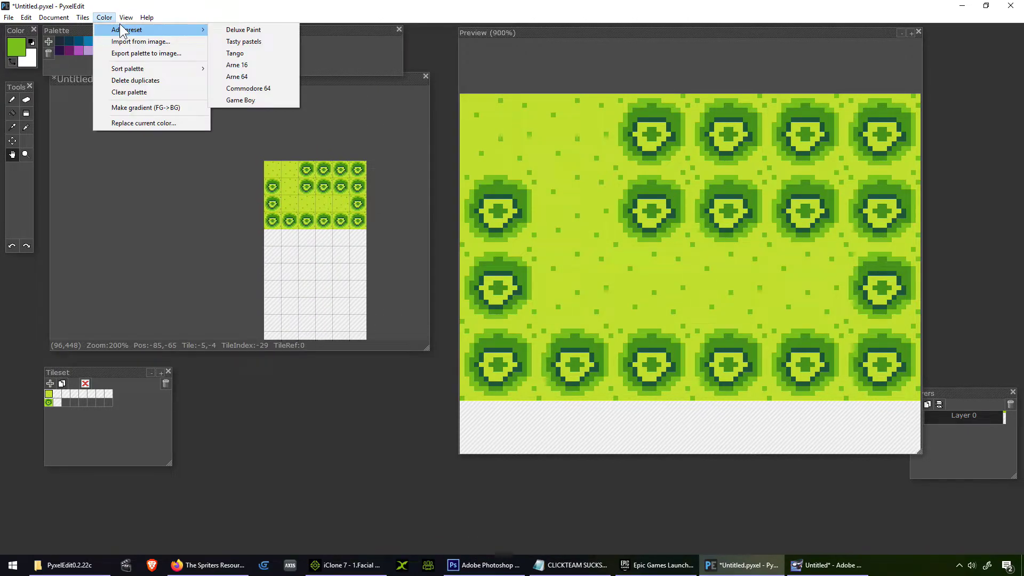
mouse_move(81, 19)
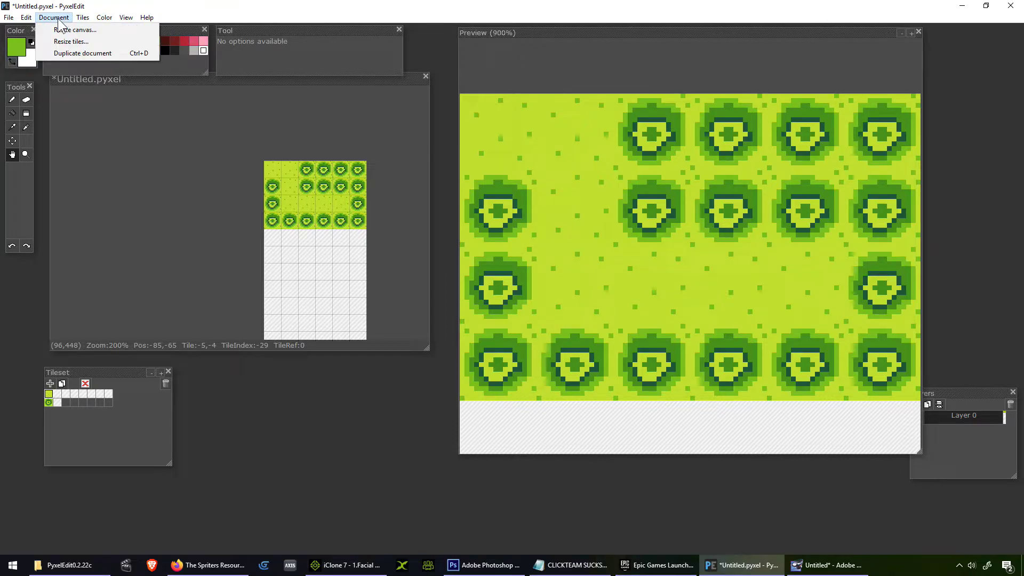
click(67, 30)
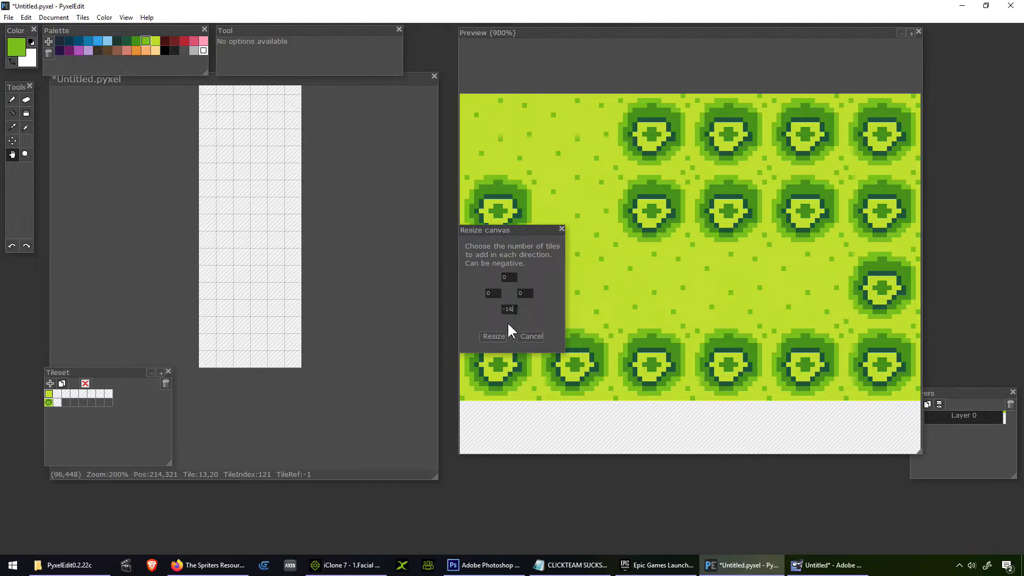
Step: Apply the negative bottom resize and center the tile map in view
click(496, 335)
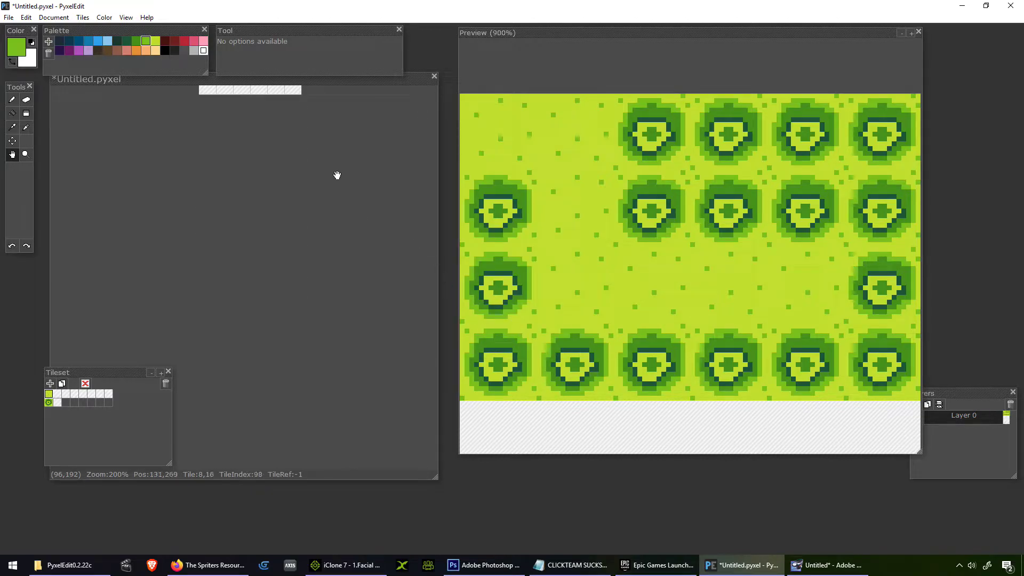
drag(336, 174, 352, 253)
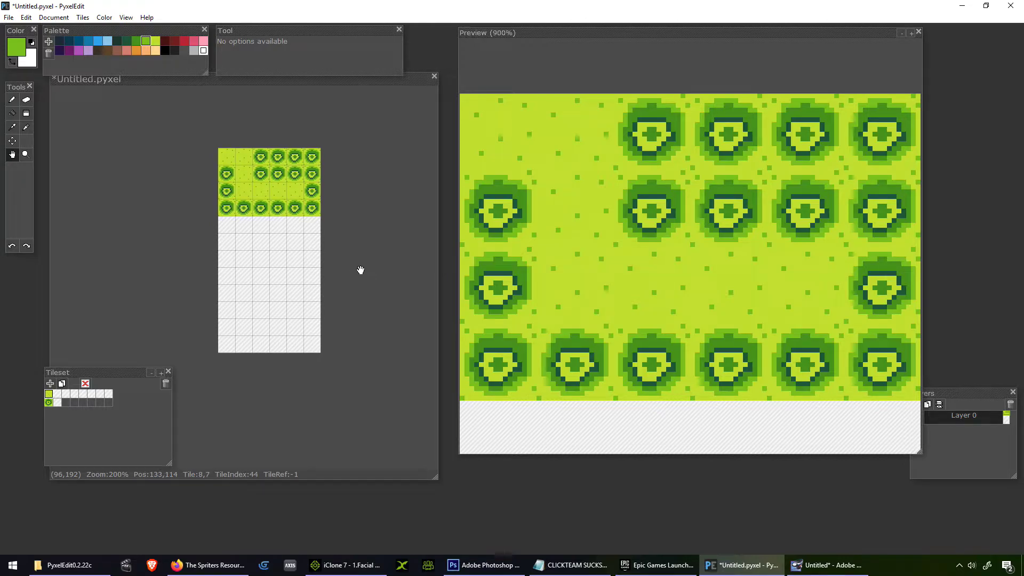
drag(347, 258, 289, 252)
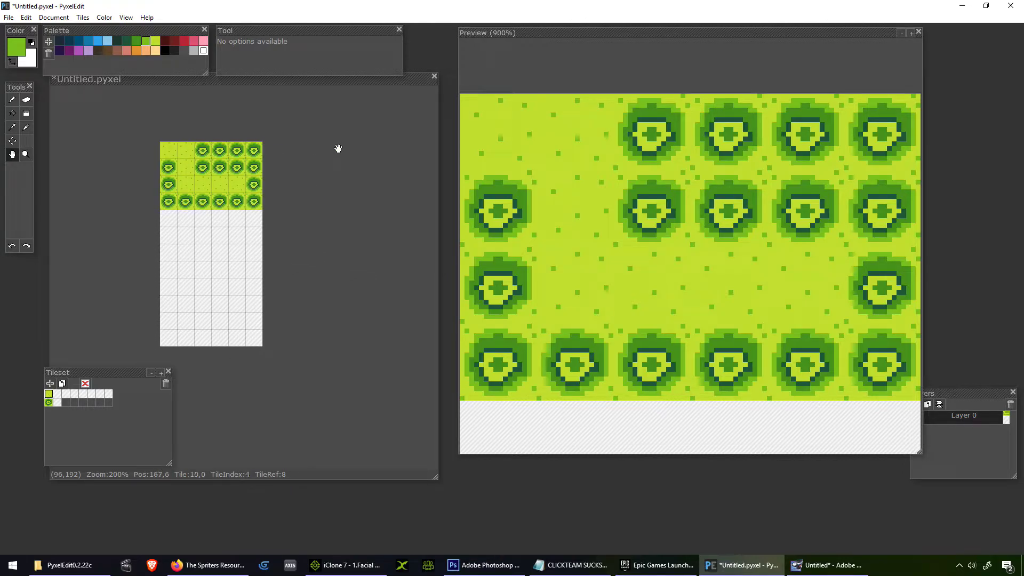
Step: Widen the canvas by 10 tiles on the right, then narrow it by 5
key(ctrl+shift+r)
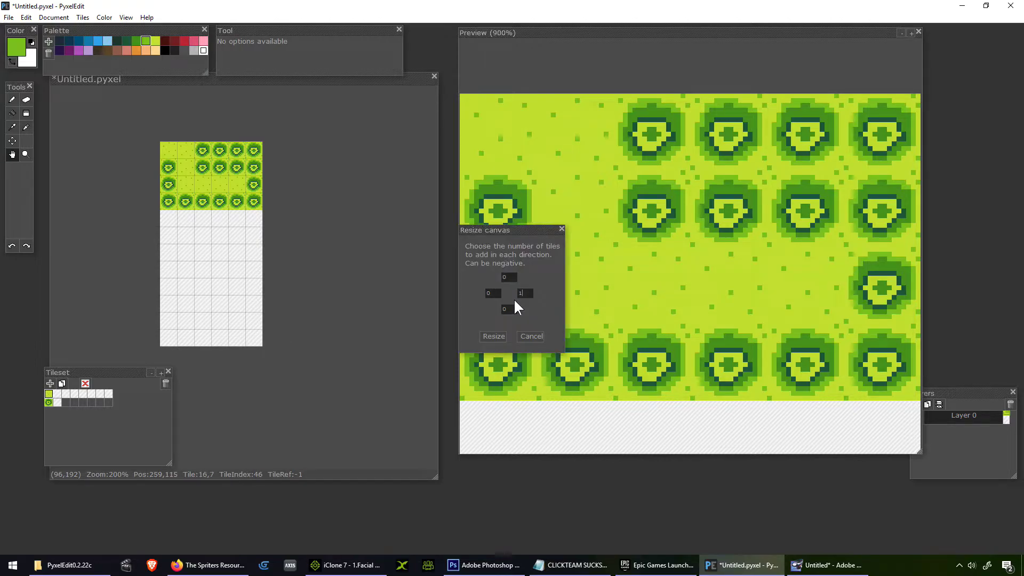
click(494, 336)
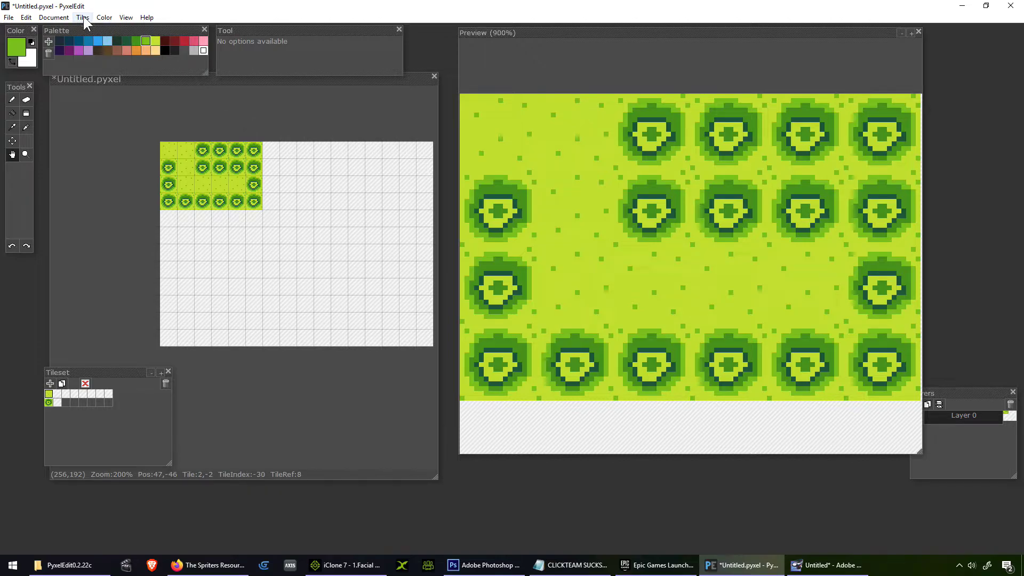
click(53, 17)
click(59, 28)
text(-5)
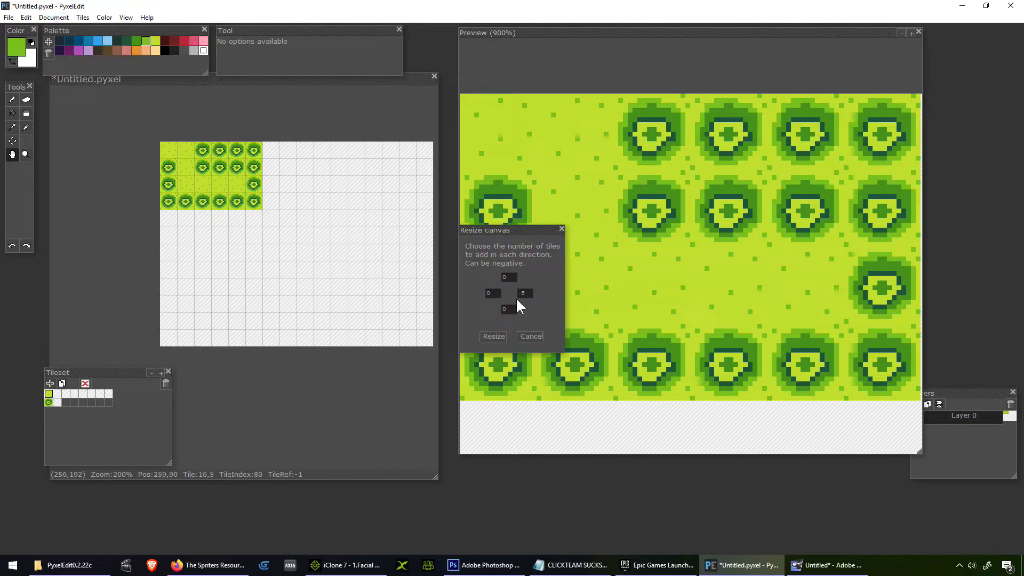
click(496, 335)
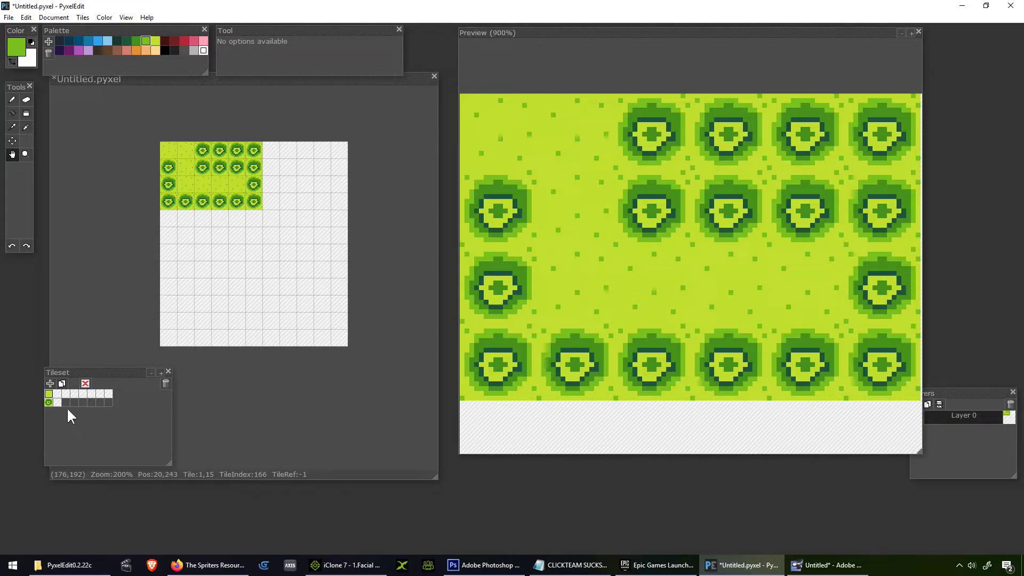
Step: Stamp plain grass tiles across the blank cells of the top two rows and start the third
click(50, 396)
click(273, 150)
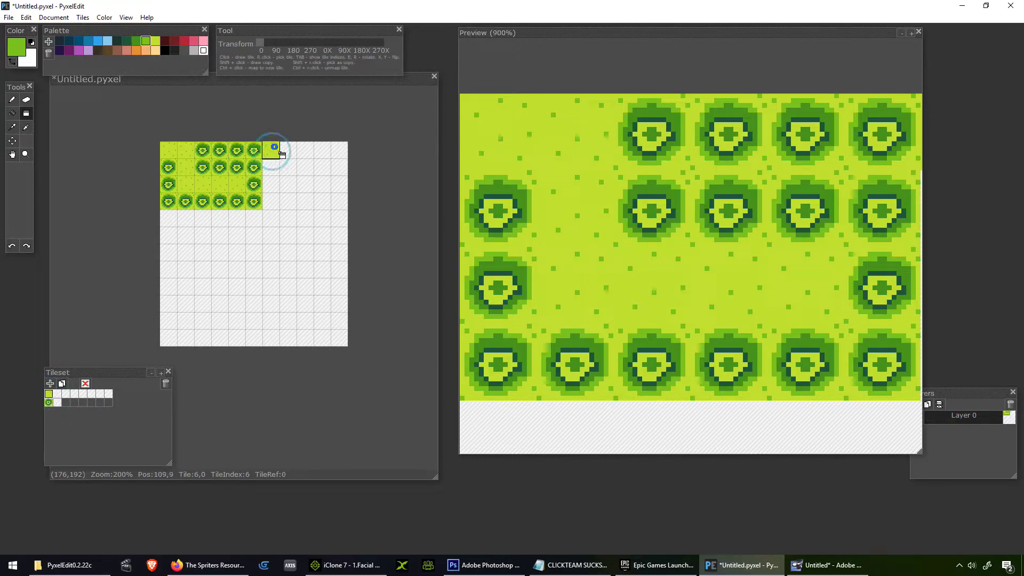
click(288, 151)
click(305, 151)
click(322, 150)
click(339, 150)
click(339, 168)
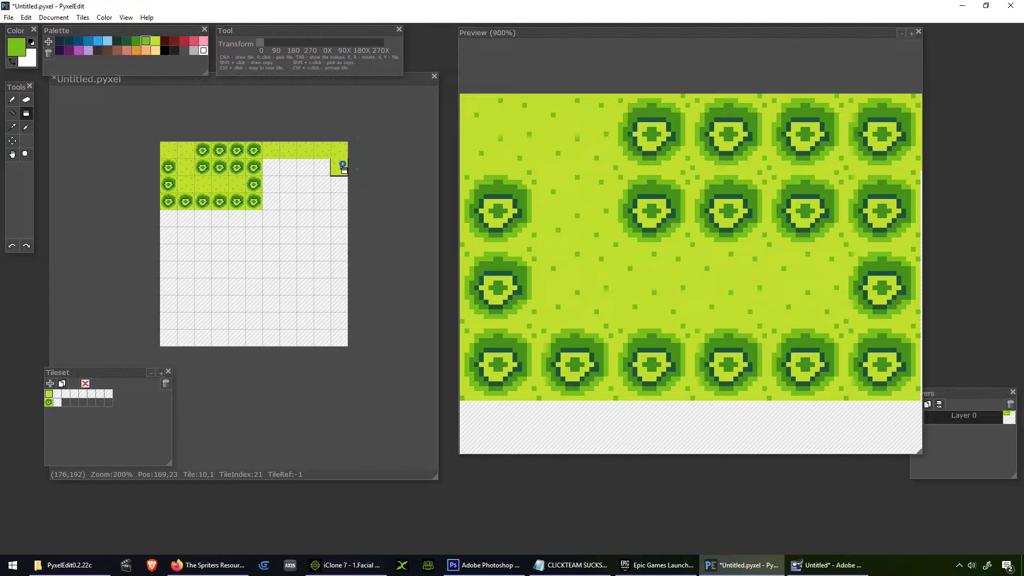
click(322, 168)
click(305, 167)
click(288, 167)
click(271, 167)
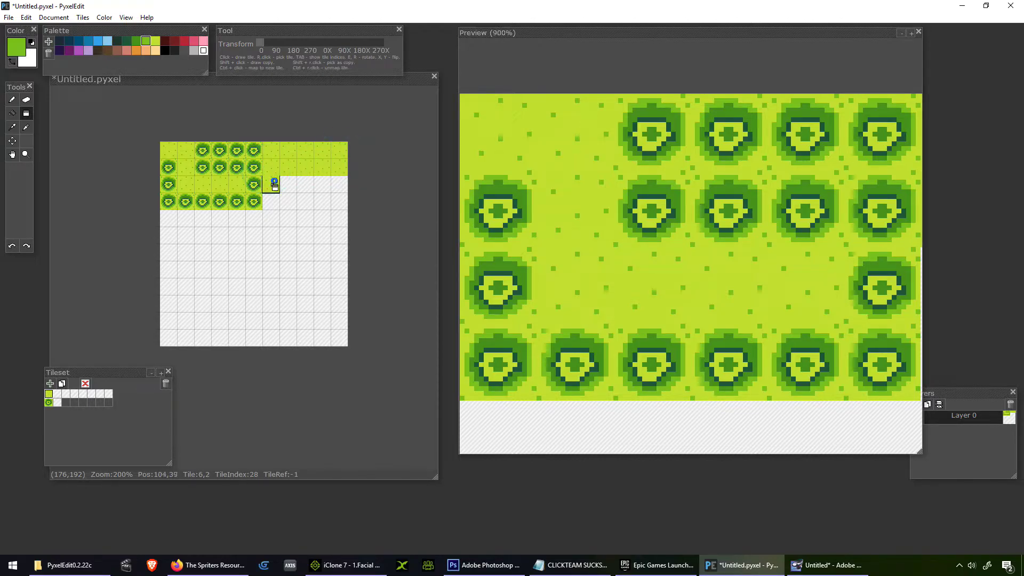
click(271, 185)
click(288, 185)
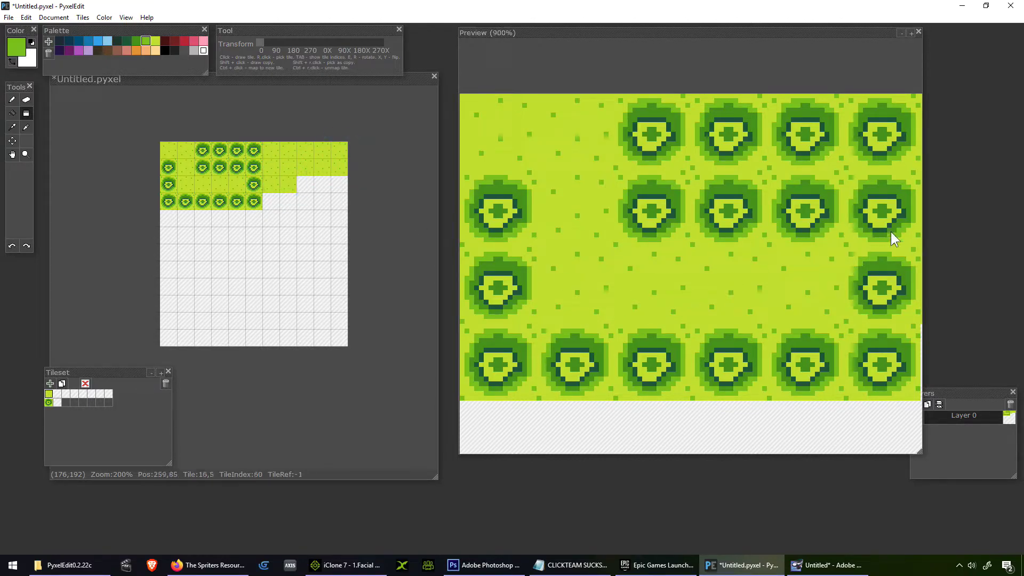
Step: Zoom the Preview out to 400% and move it down and left
click(900, 33)
click(900, 33)
click(899, 34)
click(900, 33)
click(900, 33)
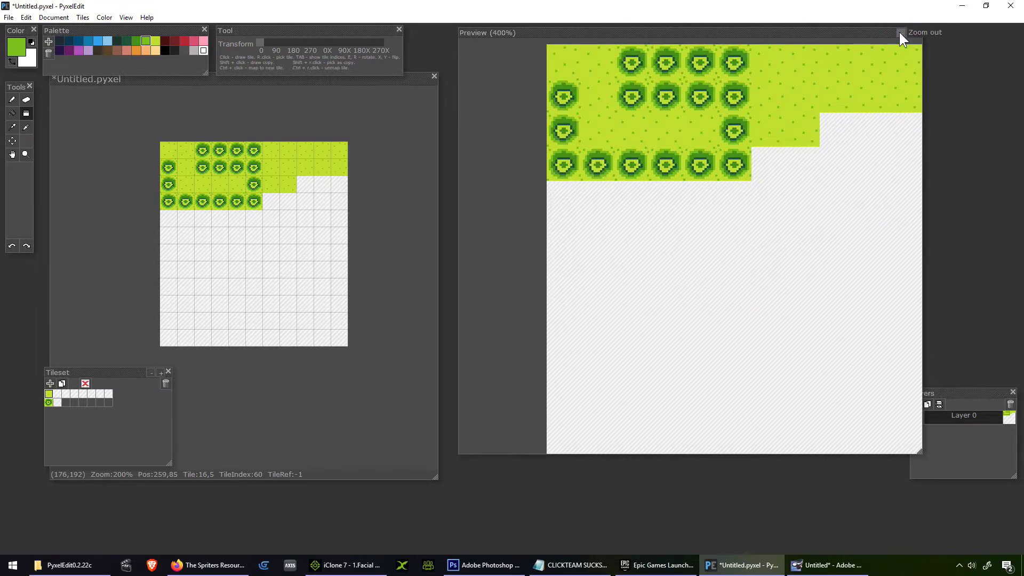
drag(689, 32, 679, 57)
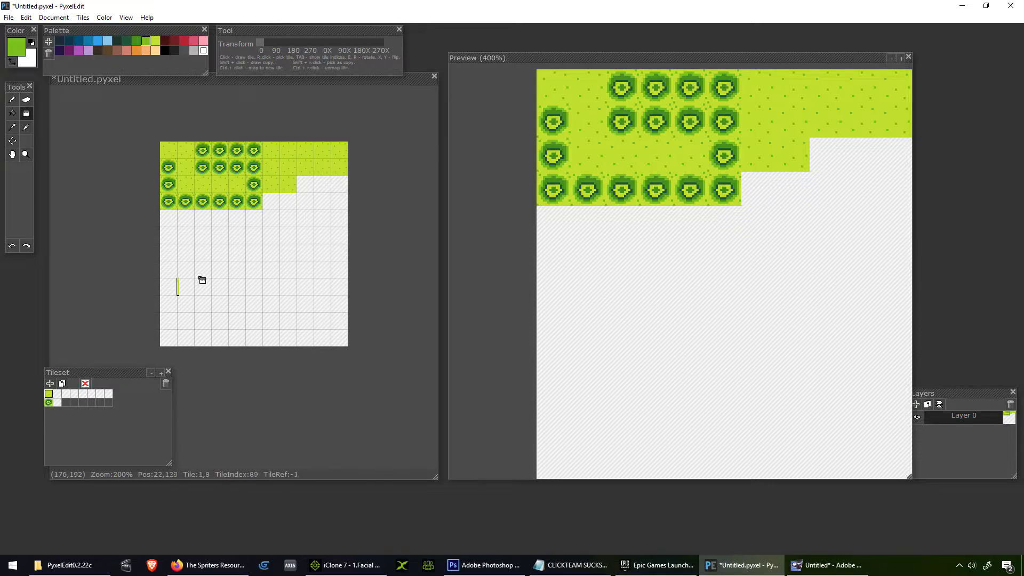
Step: Fill the remaining third, fourth and lower blank rows with grass, replacing one right-edge bush
click(305, 184)
click(322, 184)
click(340, 186)
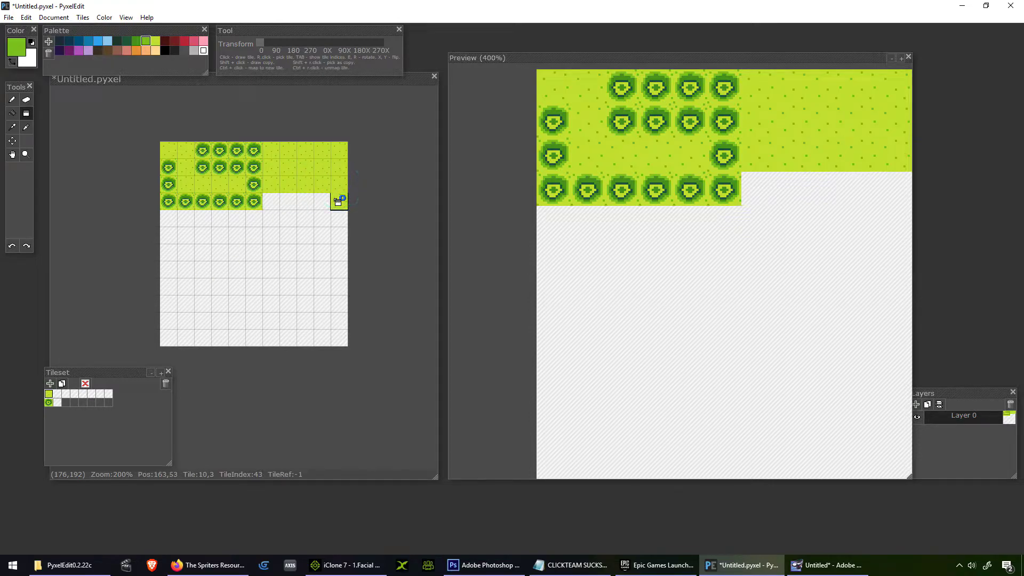
click(338, 202)
click(322, 202)
click(303, 203)
click(290, 204)
click(272, 202)
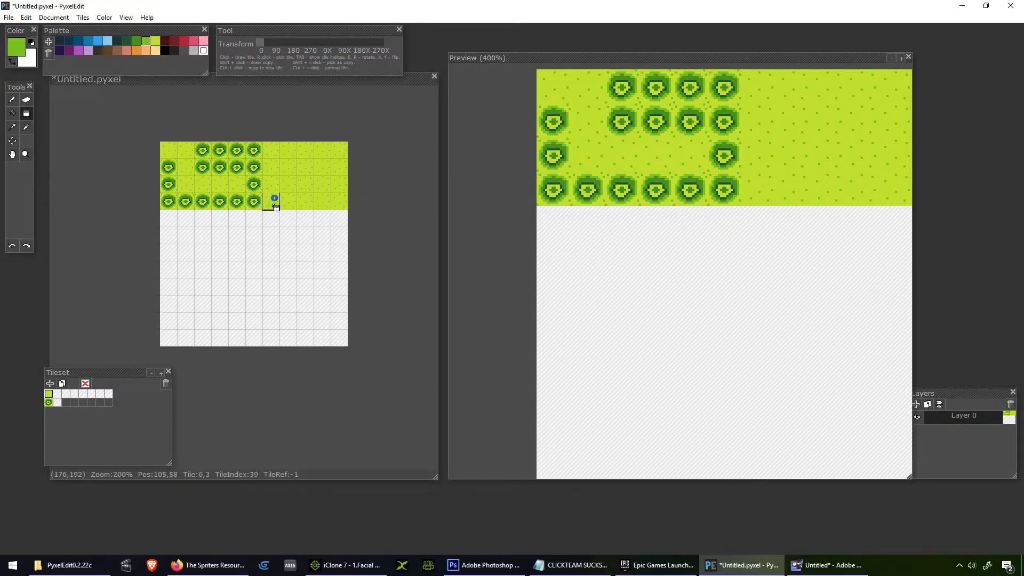
click(255, 185)
mouse_move(271, 220)
mouse_down()
mouse_move(168, 223)
mouse_move(275, 232)
mouse_move(303, 219)
mouse_move(332, 229)
mouse_move(322, 245)
mouse_move(330, 230)
mouse_move(340, 234)
mouse_move(295, 254)
mouse_move(186, 258)
mouse_move(204, 274)
mouse_move(292, 288)
mouse_move(209, 291)
mouse_move(324, 283)
mouse_move(315, 272)
mouse_move(331, 336)
mouse_move(248, 338)
mouse_move(300, 310)
mouse_move(305, 336)
mouse_move(274, 335)
mouse_move(288, 318)
mouse_move(255, 328)
mouse_move(266, 301)
mouse_move(212, 333)
mouse_move(213, 299)
mouse_move(191, 307)
mouse_move(177, 284)
mouse_move(162, 312)
mouse_move(214, 316)
mouse_move(209, 331)
mouse_move(169, 336)
mouse_up()
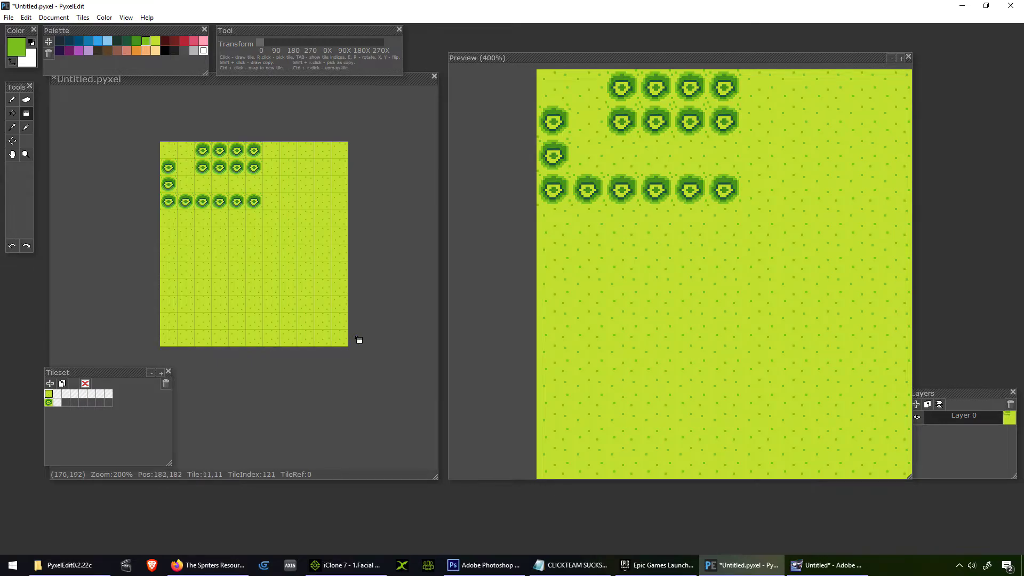
Step: Stamp bush tiles in the top-right corner and small clusters on the map's right side
click(47, 402)
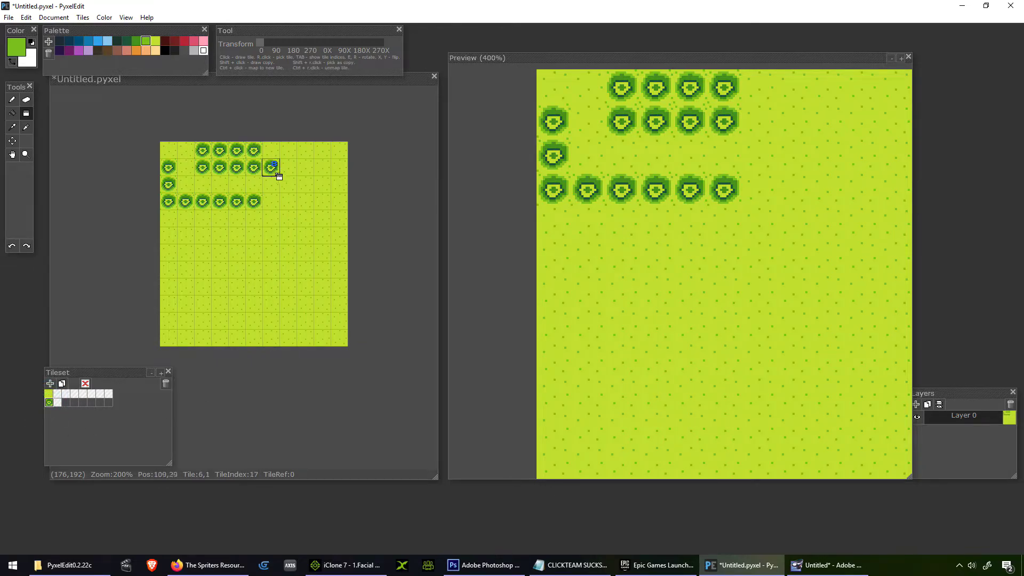
click(312, 169)
click(339, 149)
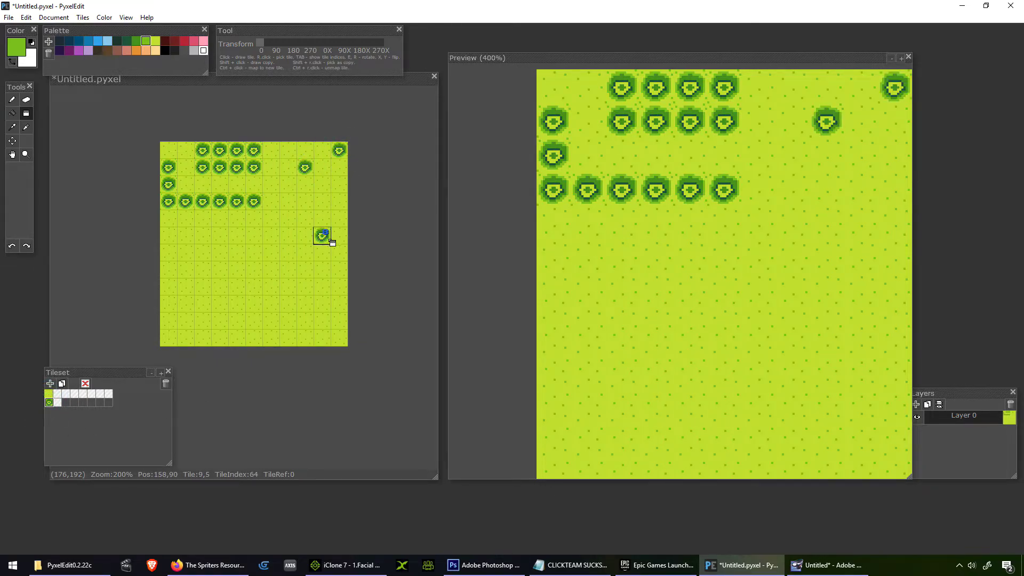
drag(325, 254, 314, 253)
click(305, 269)
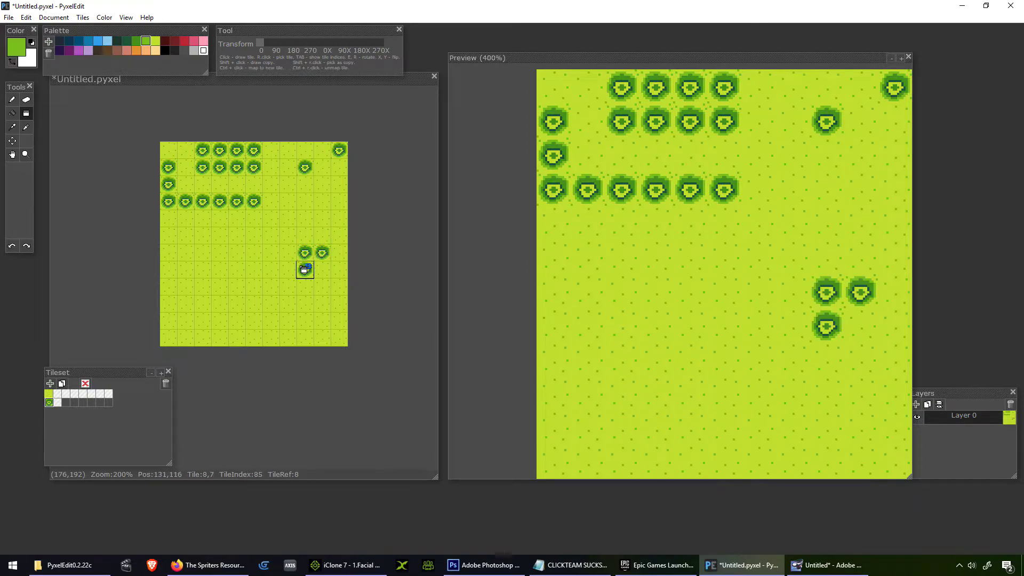
click(288, 270)
click(305, 202)
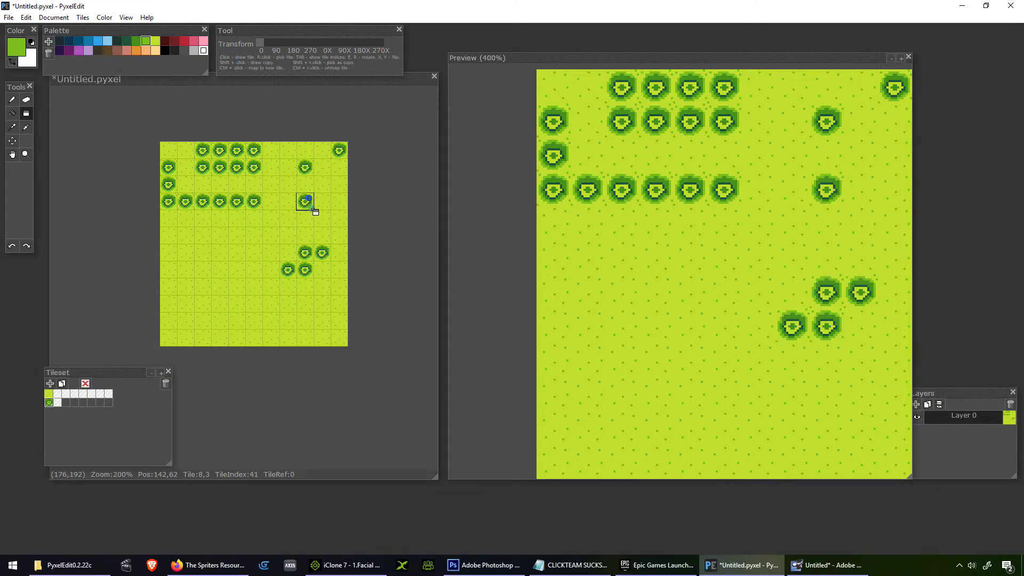
click(320, 203)
click(320, 220)
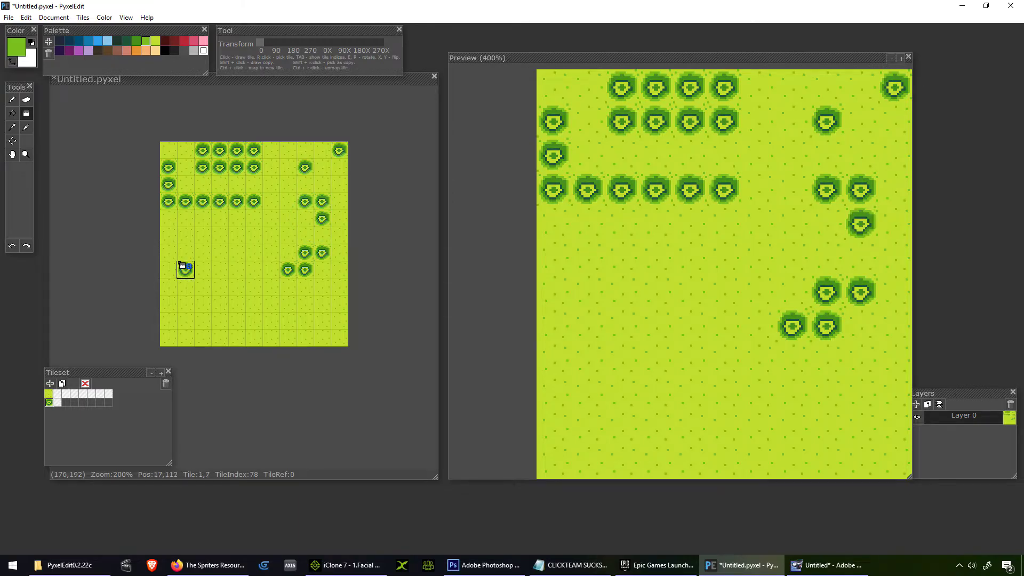
Step: Add a left-side bush cluster and three bushes in the bottom-right corner
click(184, 254)
click(186, 273)
click(169, 254)
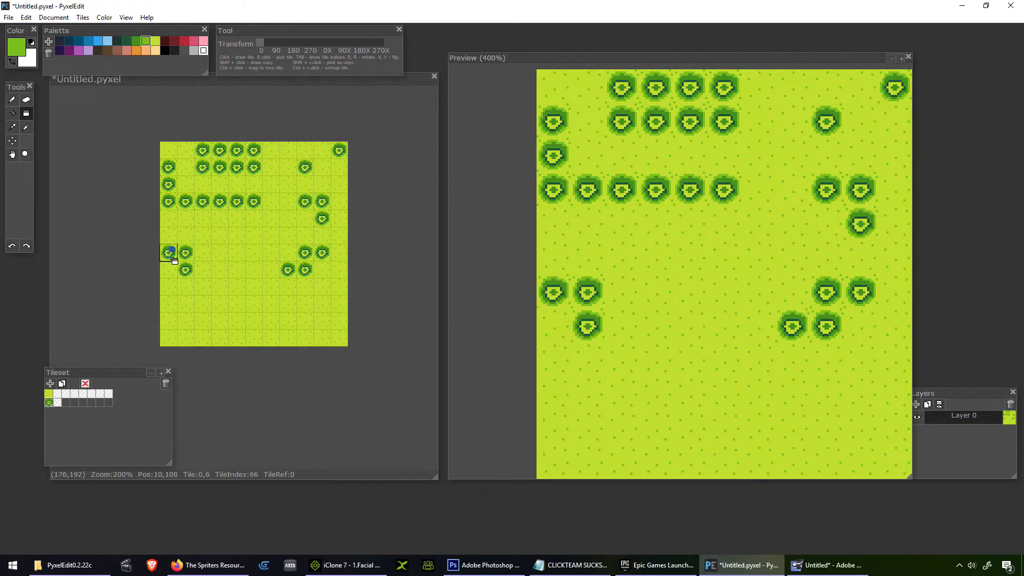
click(203, 291)
click(339, 338)
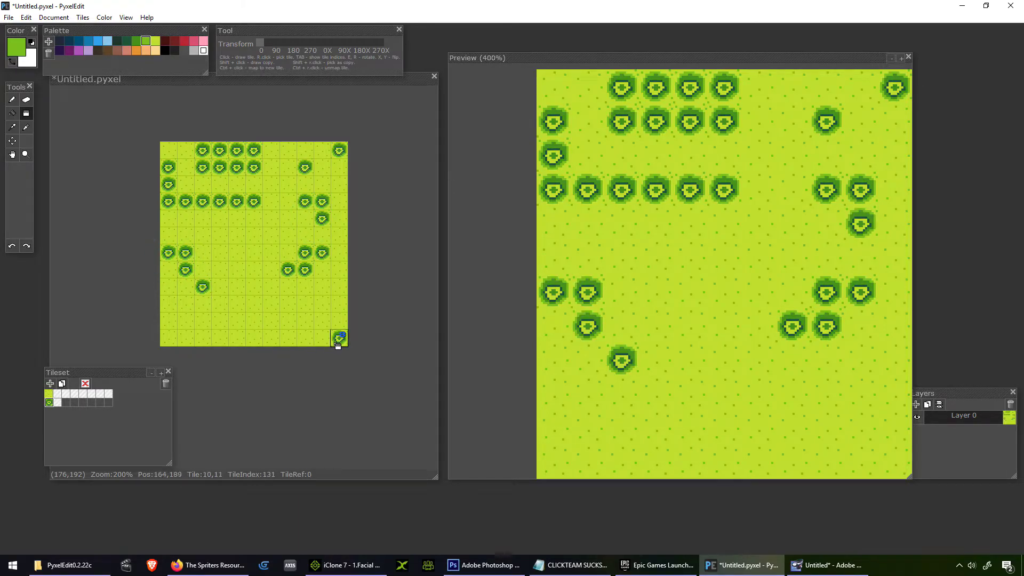
click(322, 338)
click(339, 321)
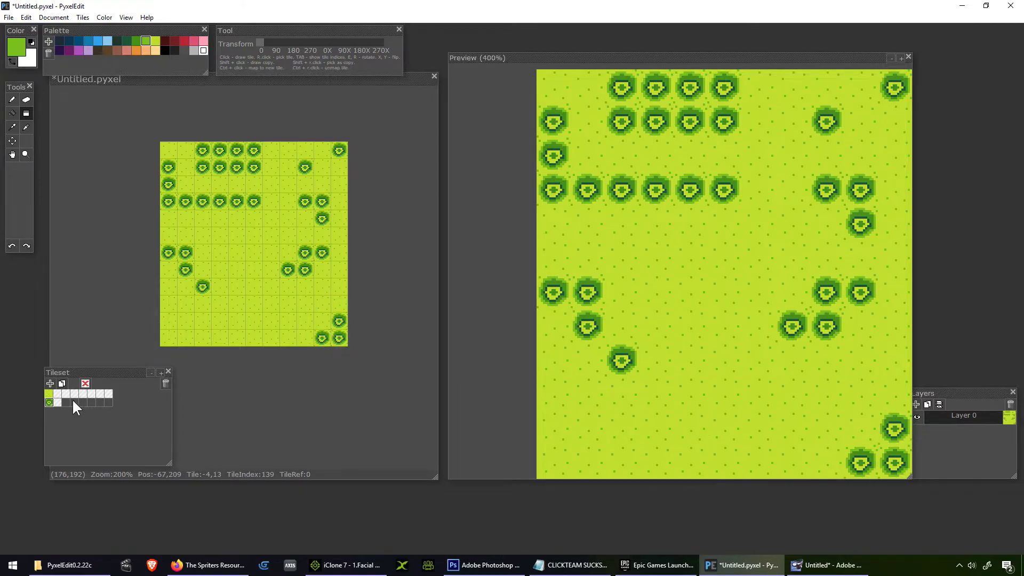
click(58, 394)
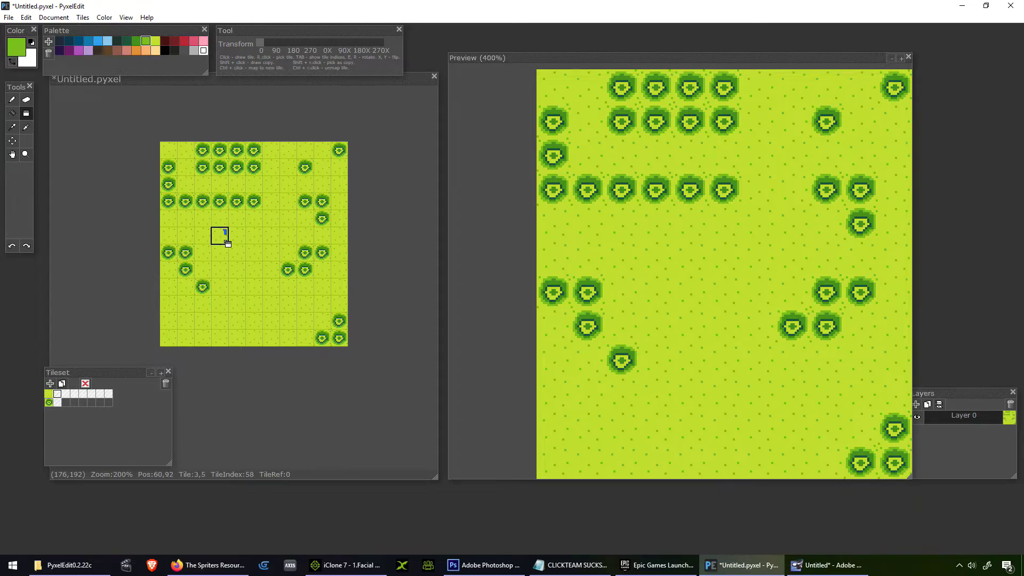
Step: Clear the bottom-left map tile and flood-fill it light blue
click(170, 340)
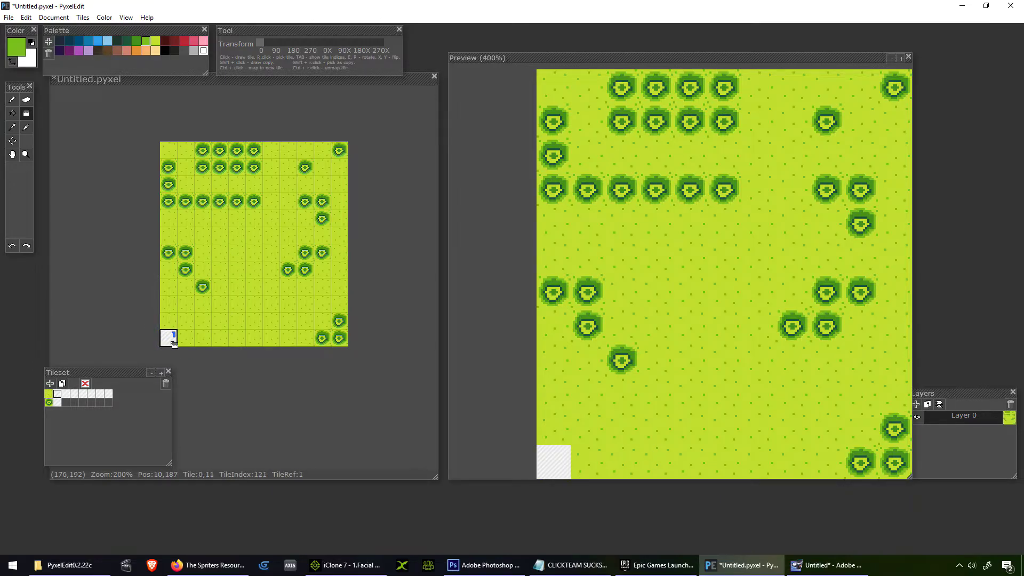
scroll(174, 344, up, 5)
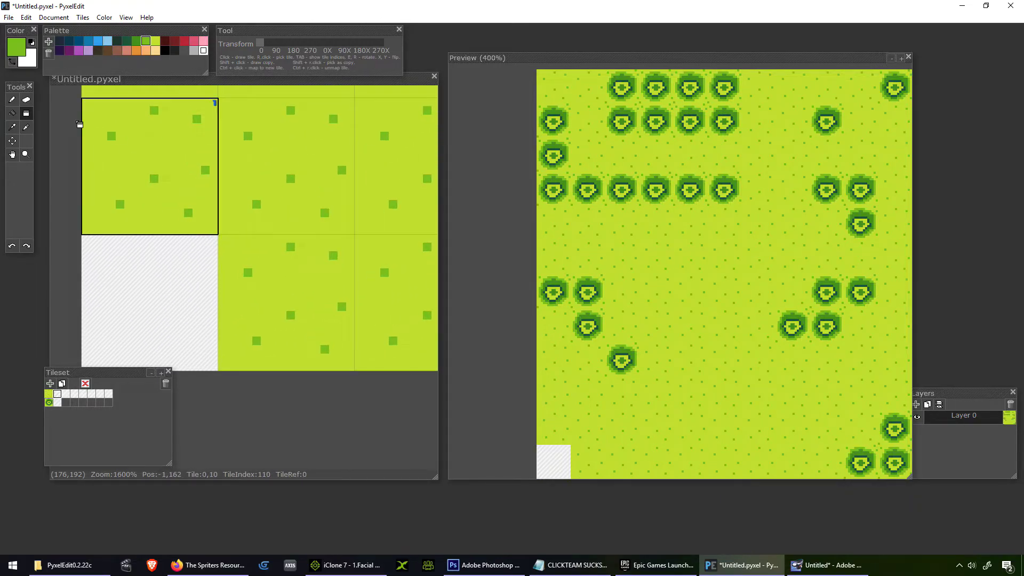
click(107, 41)
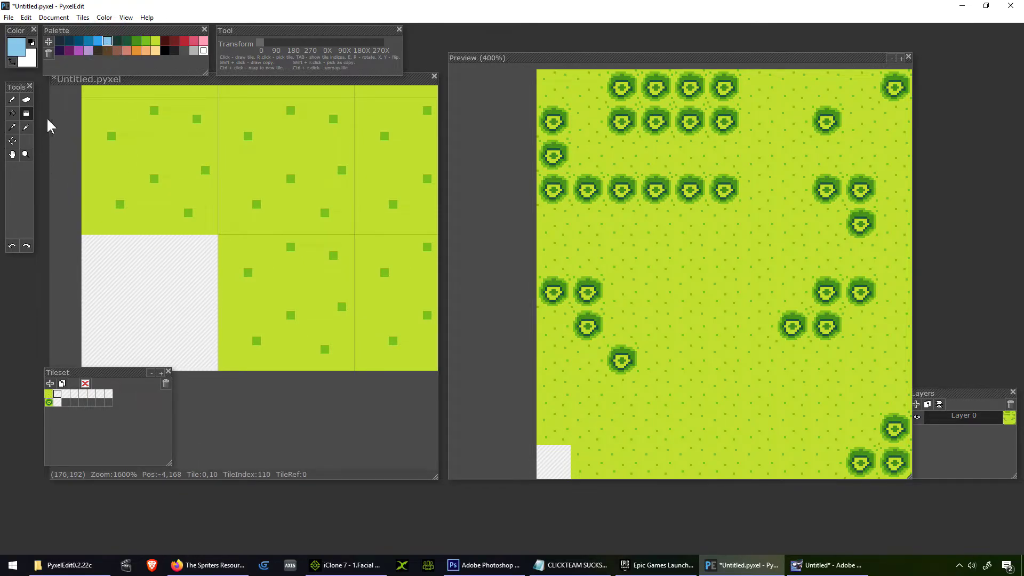
click(11, 113)
click(158, 304)
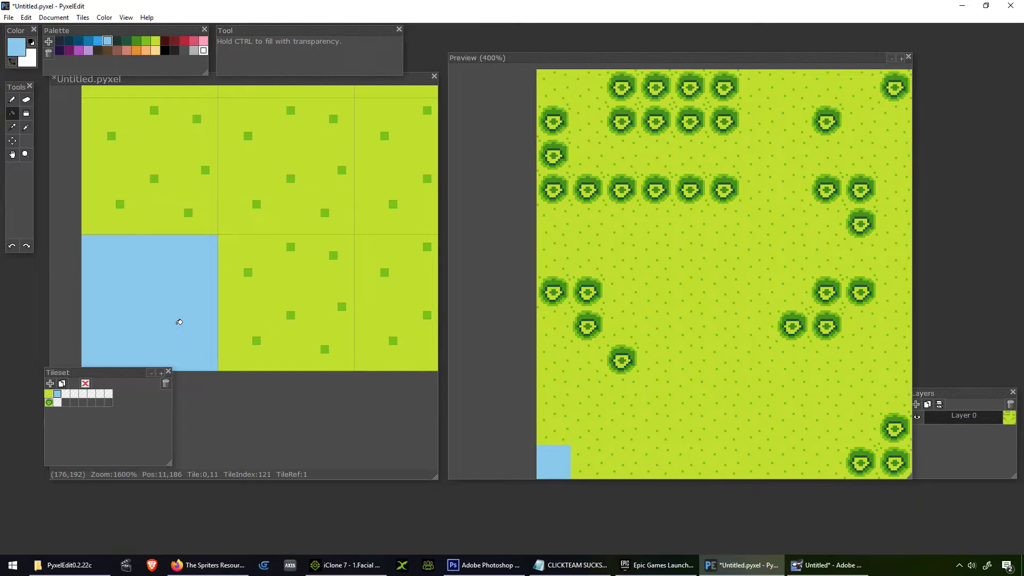
Step: Pencil yellow-green grass along the blue tile's right and top edges
click(155, 41)
click(12, 99)
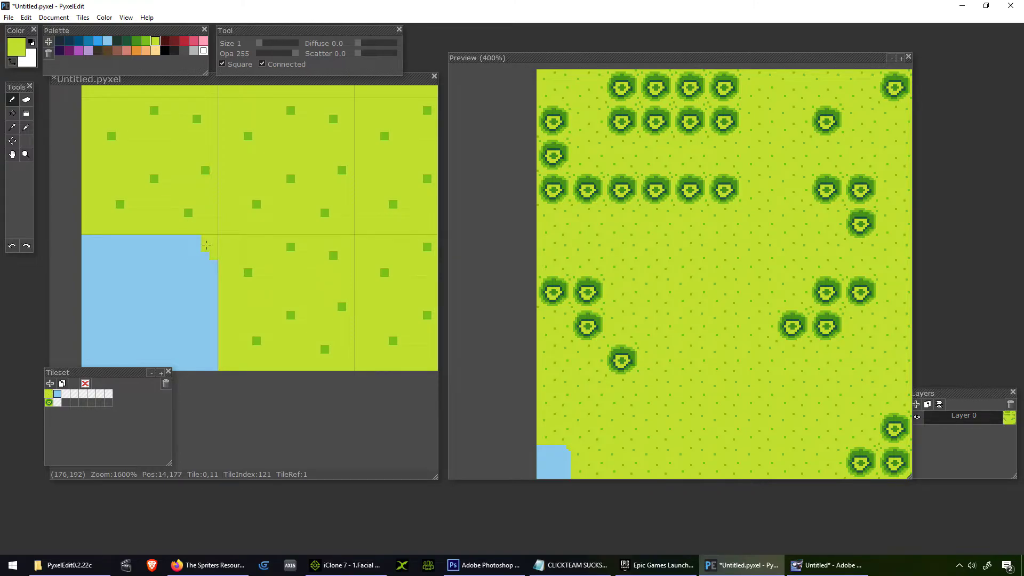
drag(205, 263, 209, 316)
drag(86, 250, 184, 239)
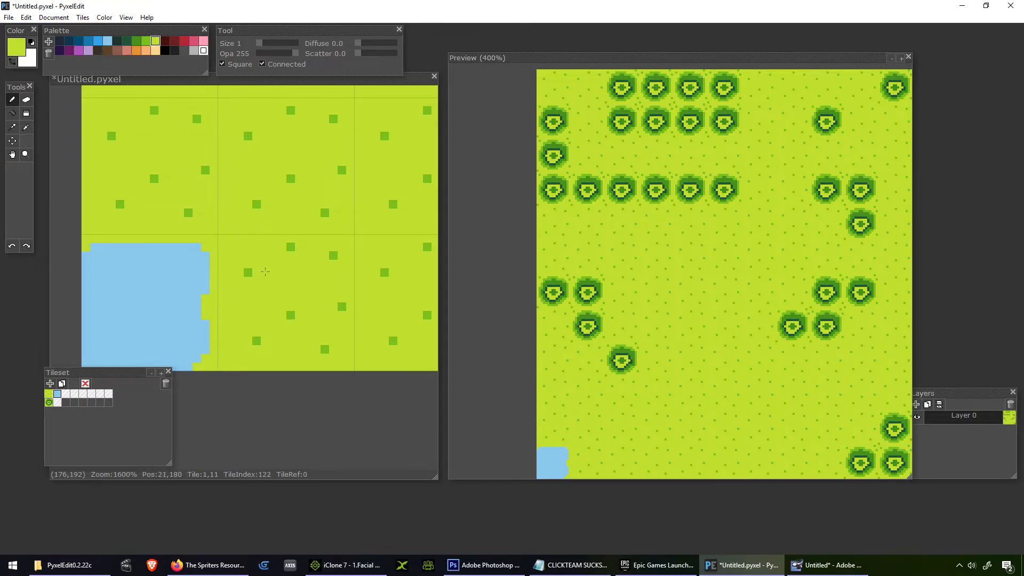
Step: Place a blank tile above, fill it light blue, and undo the fill that covered grass
click(65, 396)
click(175, 153)
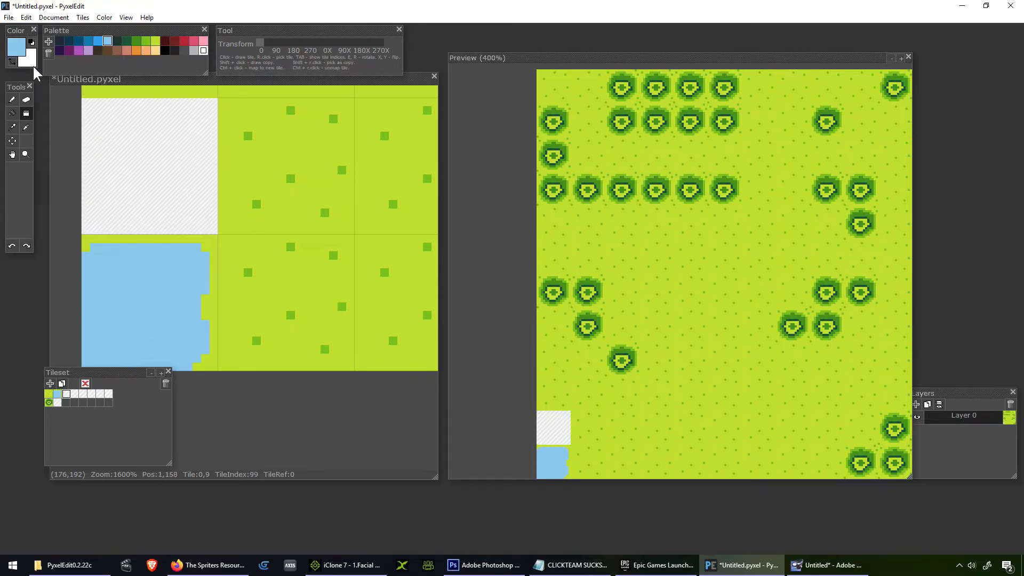
click(11, 113)
click(139, 143)
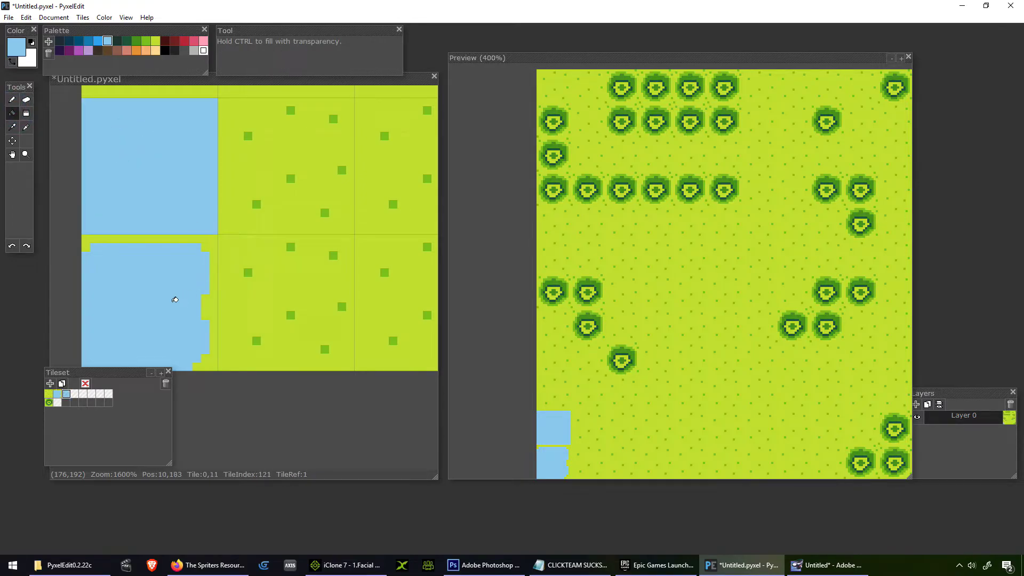
click(179, 238)
click(258, 179)
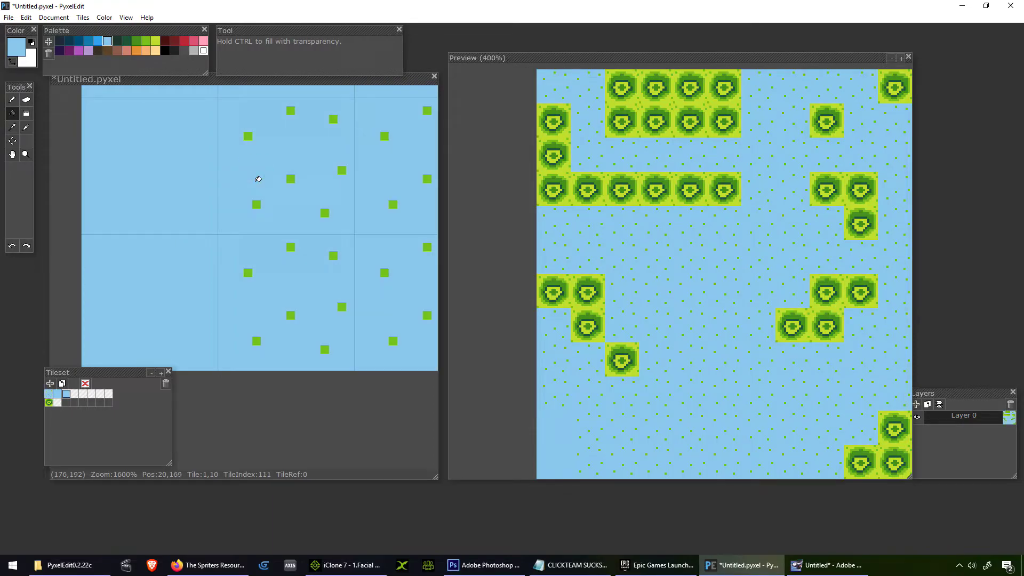
key(ctrl+z)
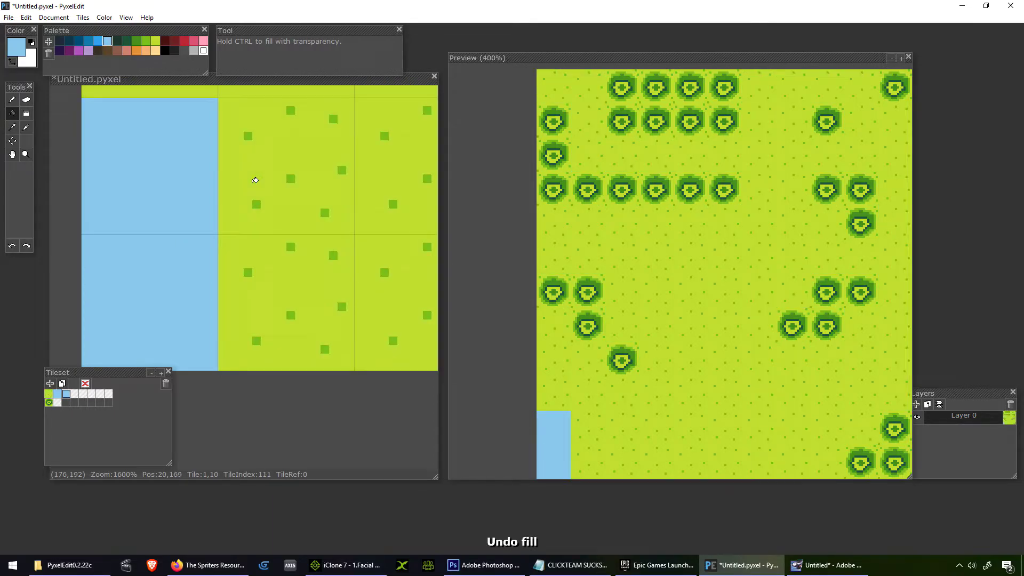
Step: Fill a fresh blank tile in the top-middle slot light blue and stamp it lower-middle
click(75, 393)
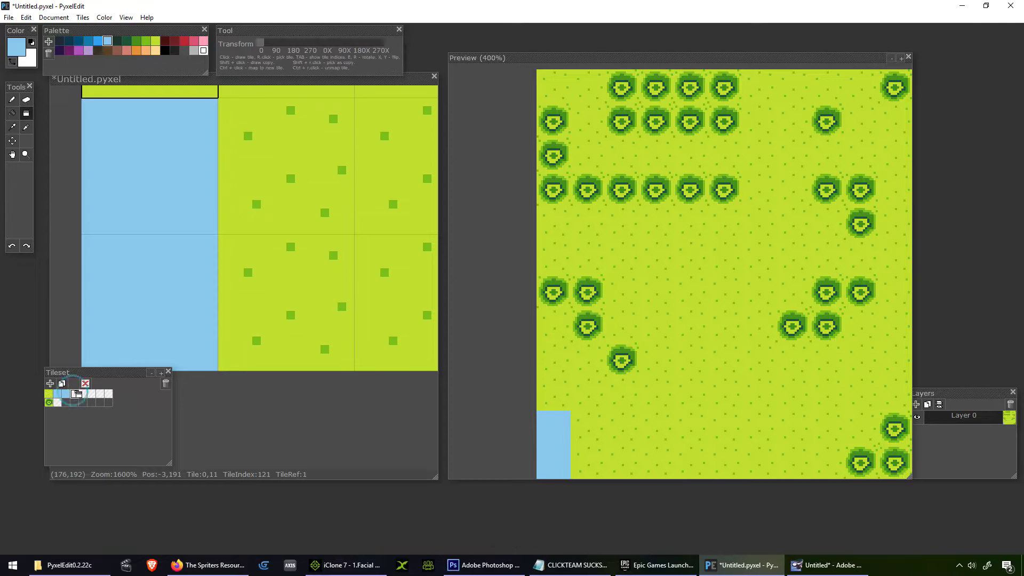
click(240, 208)
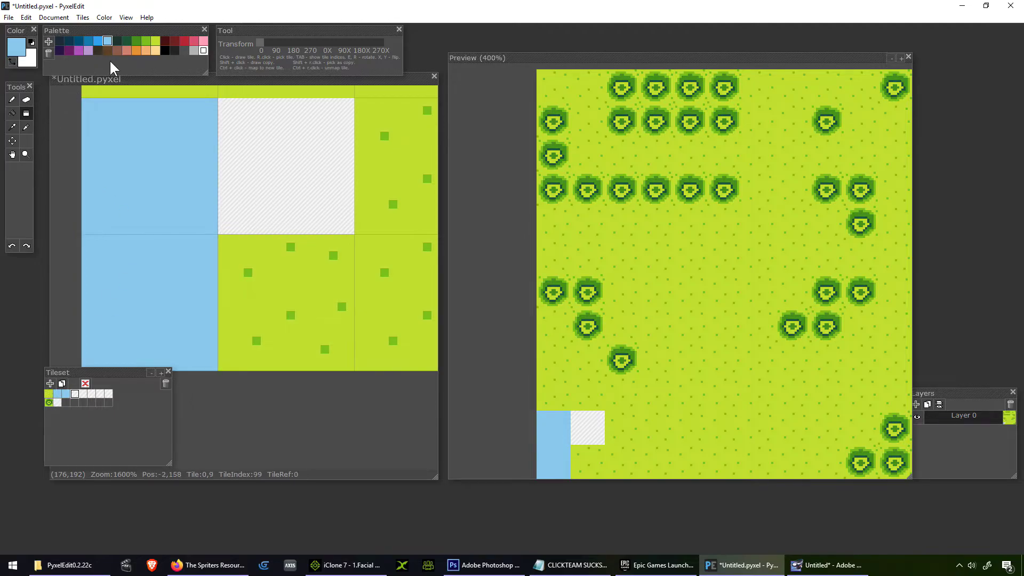
click(13, 113)
click(272, 148)
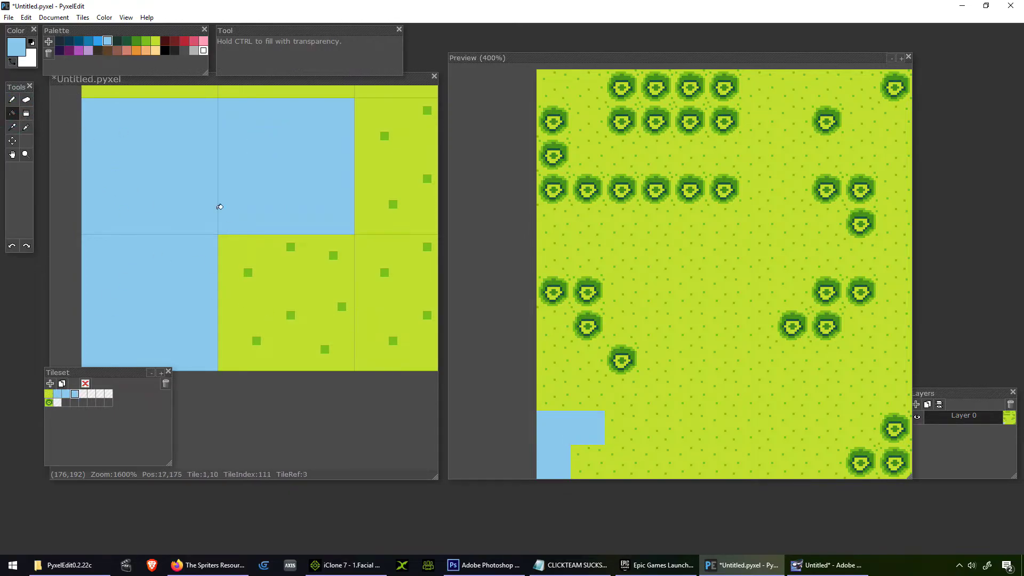
click(26, 113)
click(291, 301)
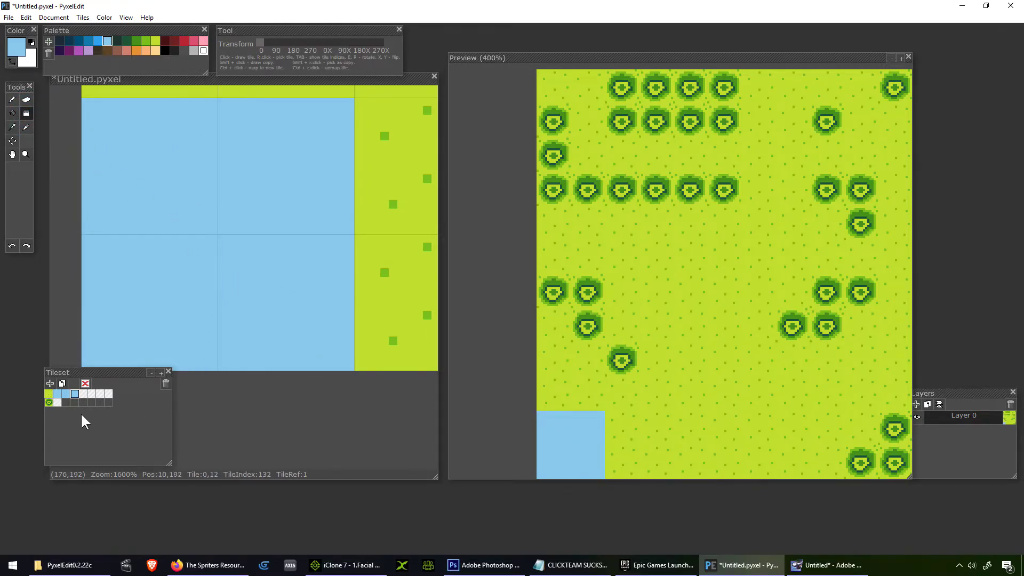
Step: Replace the lower-middle tile with a new blank tile and fill it light blue
click(82, 394)
click(314, 322)
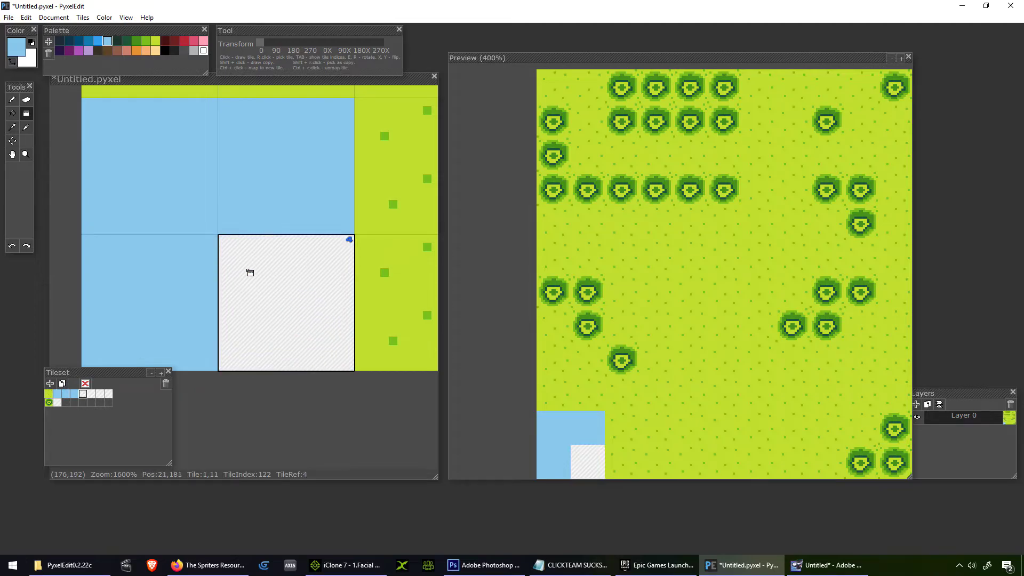
click(12, 113)
click(264, 291)
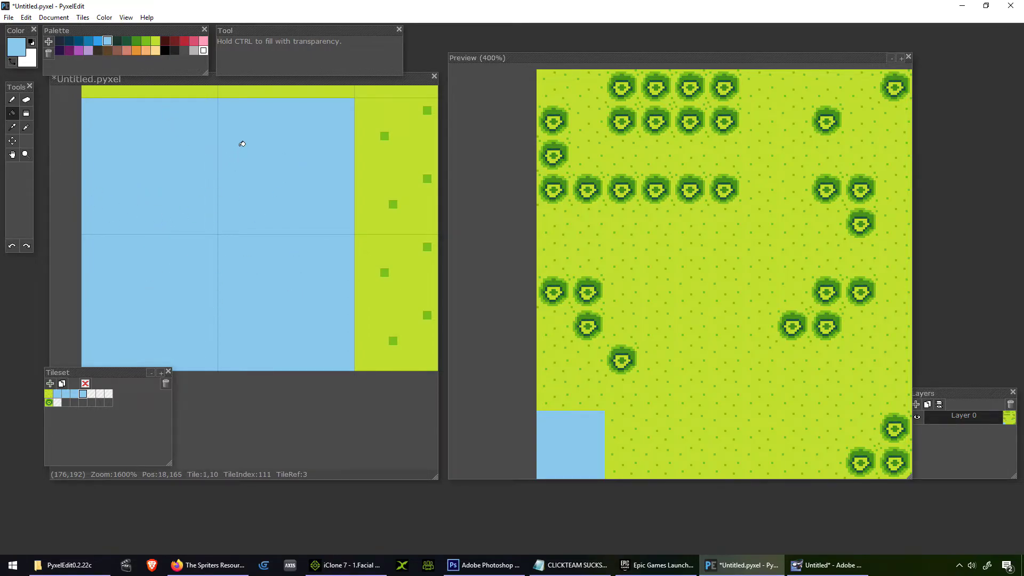
click(155, 40)
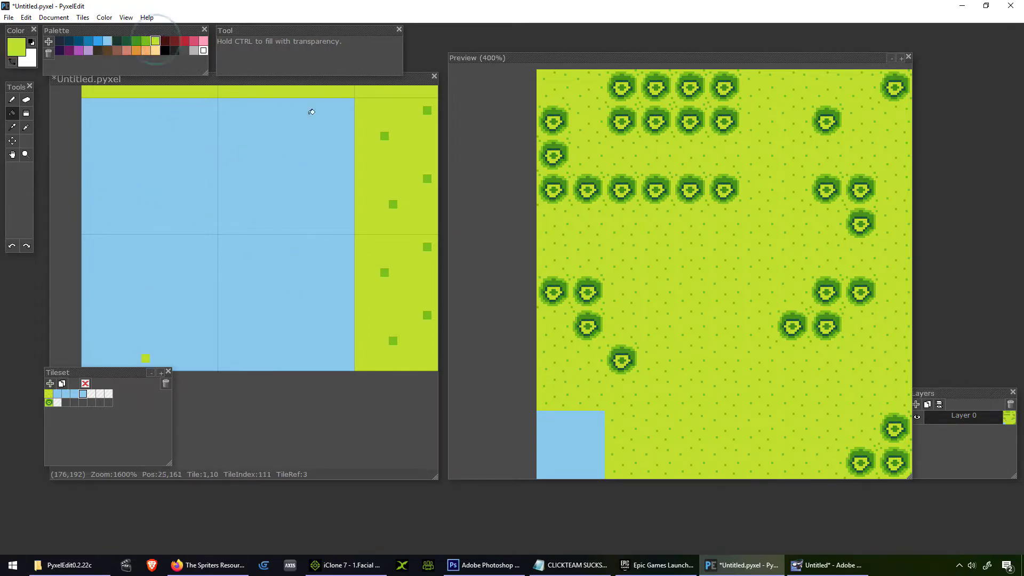
click(13, 100)
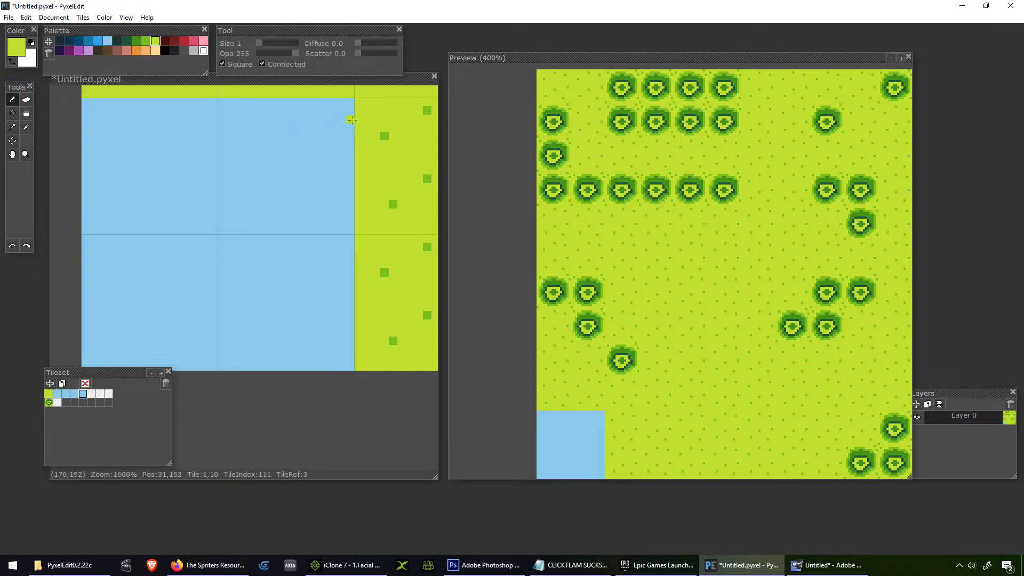
Step: Pencil grass-green pixels along the pond's right, bottom and top edges, trimming blue bumps
mouse_move(351, 118)
mouse_down()
mouse_move(326, 98)
mouse_move(86, 239)
mouse_move(83, 224)
mouse_move(83, 316)
mouse_up()
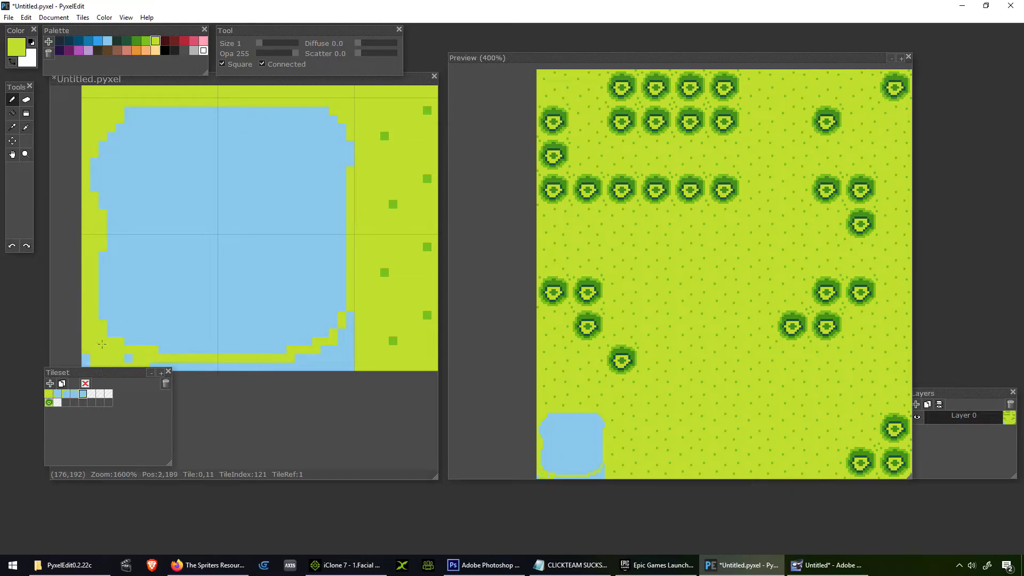
drag(152, 367, 234, 367)
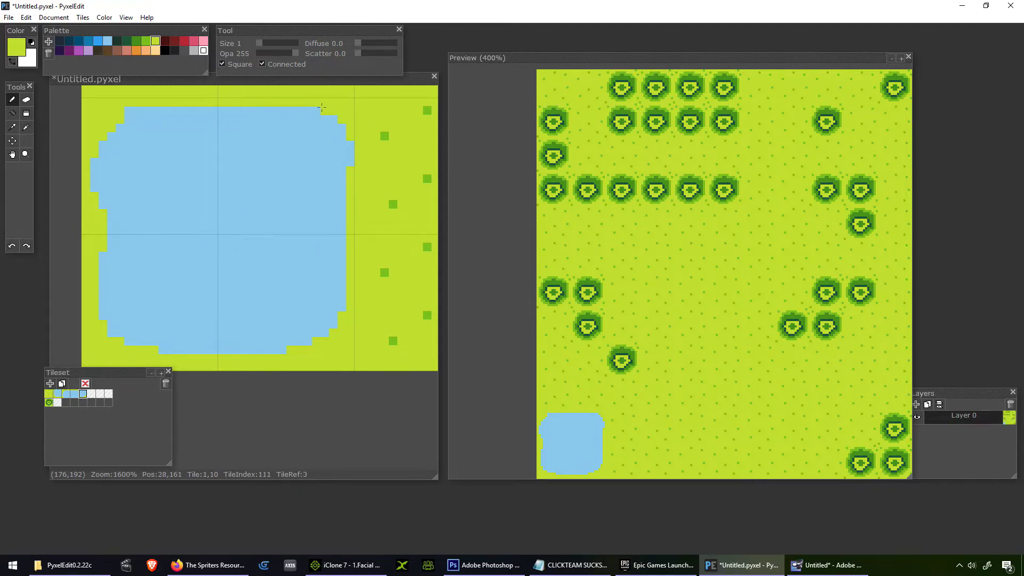
drag(321, 107, 242, 120)
click(136, 110)
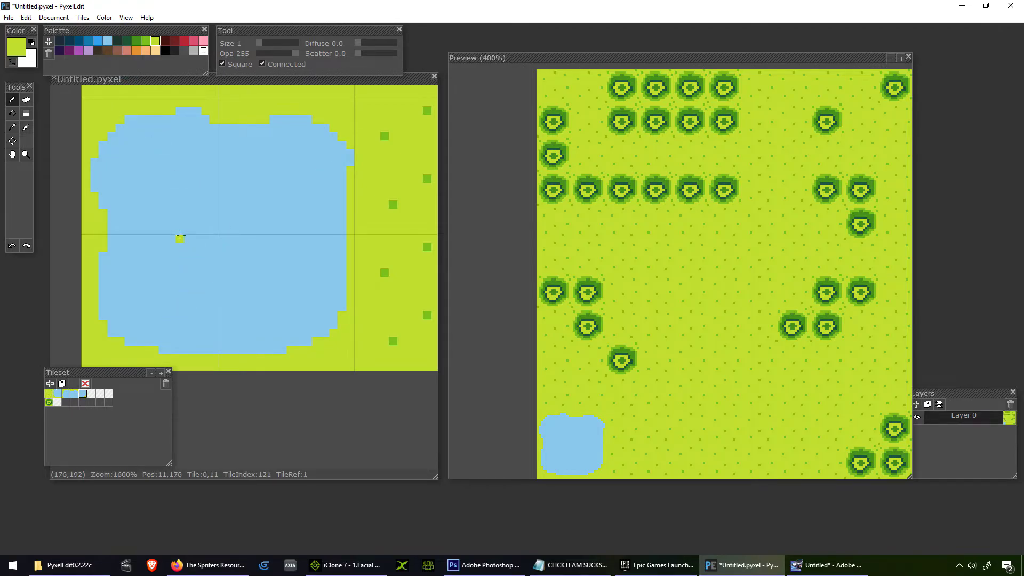
click(220, 350)
click(97, 41)
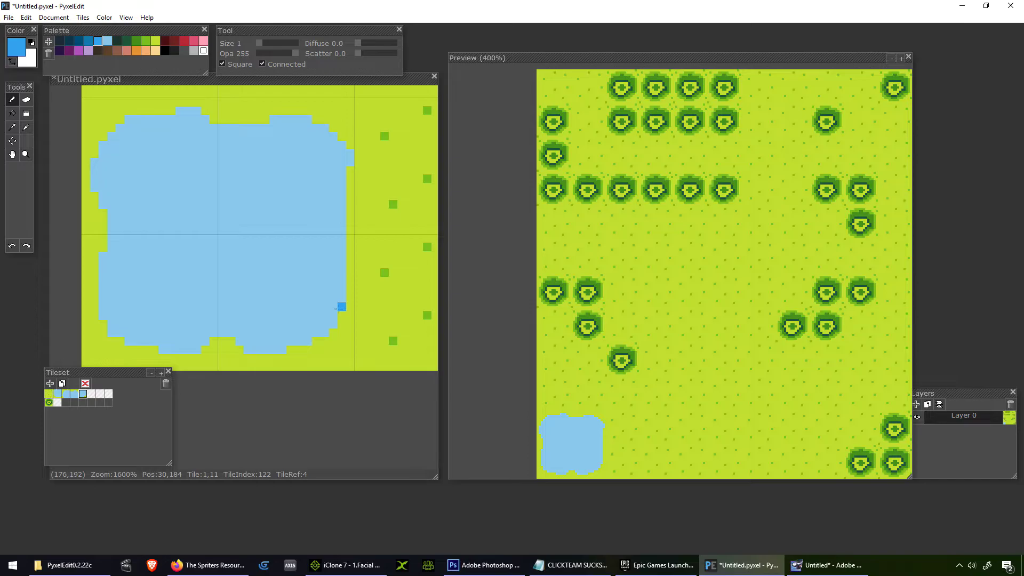
Step: Trace a one-pixel medium-blue outline along the pond's right and bottom edges, closing the corners
mouse_move(340, 307)
mouse_down()
mouse_move(349, 156)
mouse_move(336, 141)
mouse_up()
drag(167, 350, 193, 350)
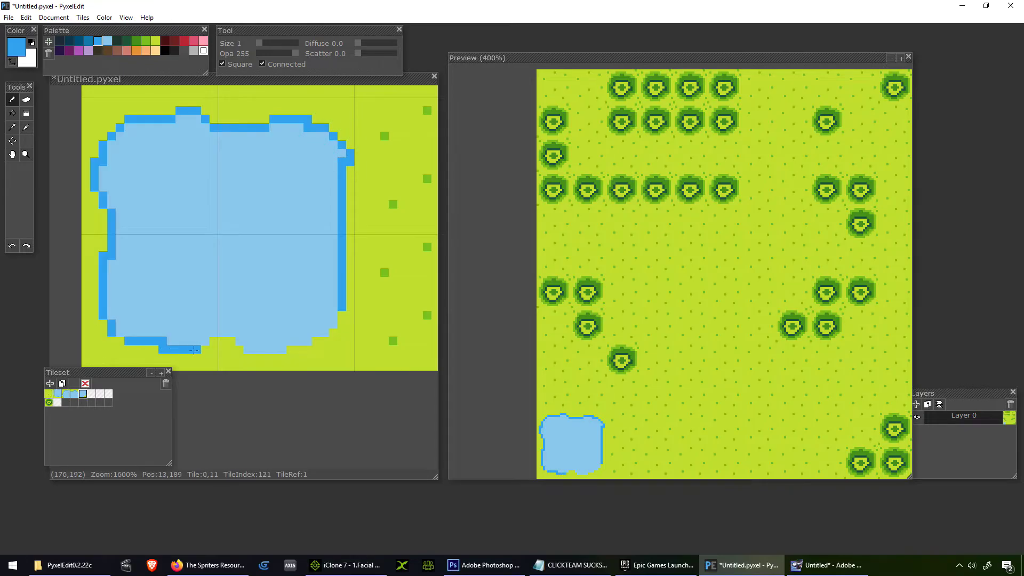
click(205, 341)
click(214, 333)
mouse_move(214, 332)
mouse_down()
mouse_move(247, 351)
mouse_move(317, 333)
mouse_up()
click(239, 340)
click(324, 331)
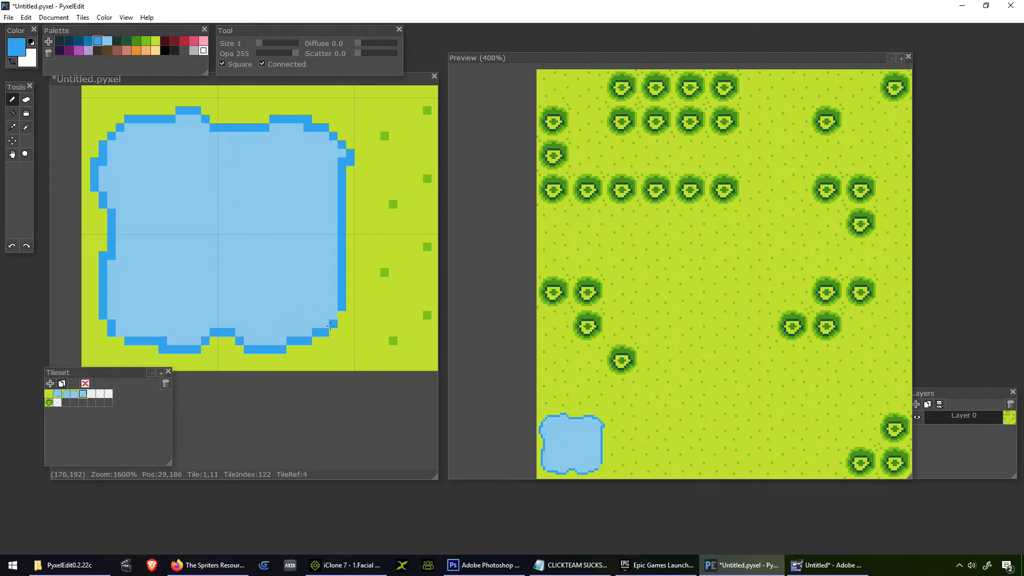
click(332, 315)
Step: Pencil three small dark-blue ripple marks across the pond's upper area
click(89, 41)
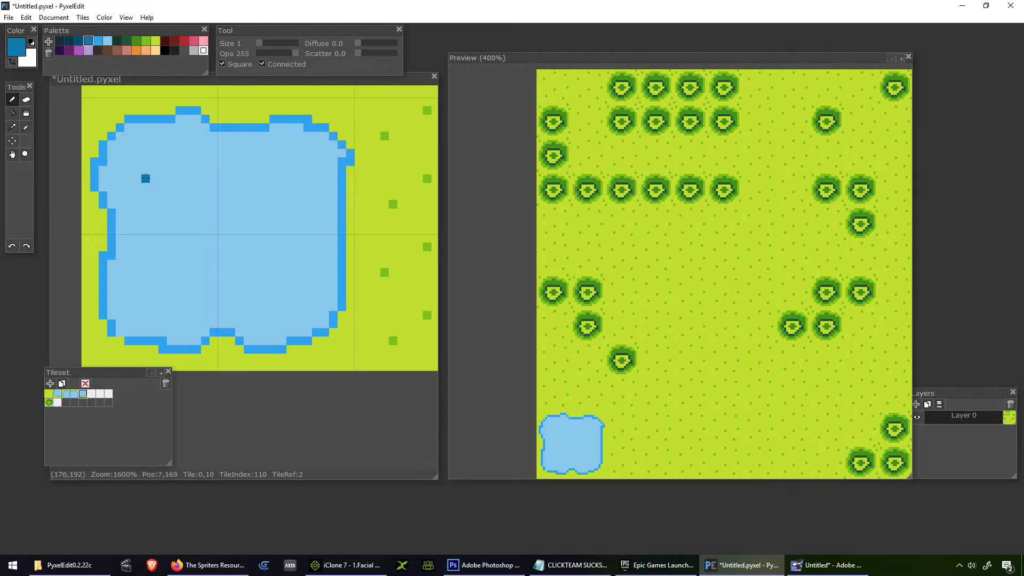
drag(145, 177, 162, 169)
click(171, 178)
click(222, 161)
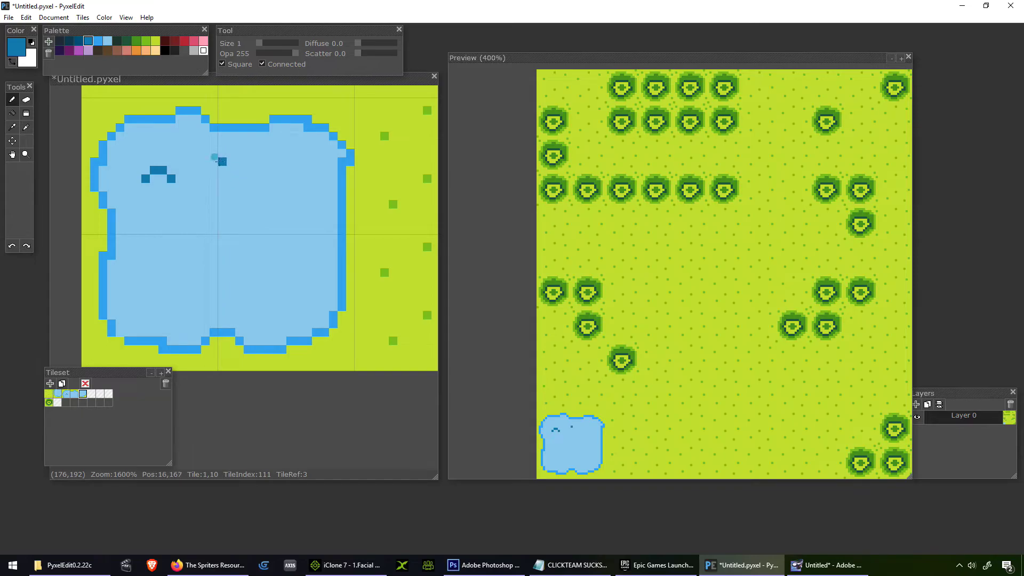
click(213, 170)
click(231, 170)
drag(316, 195, 299, 187)
click(291, 187)
click(278, 196)
Step: Add dark-blue wave ripples along the pond's lower right and lower left
click(256, 272)
click(273, 281)
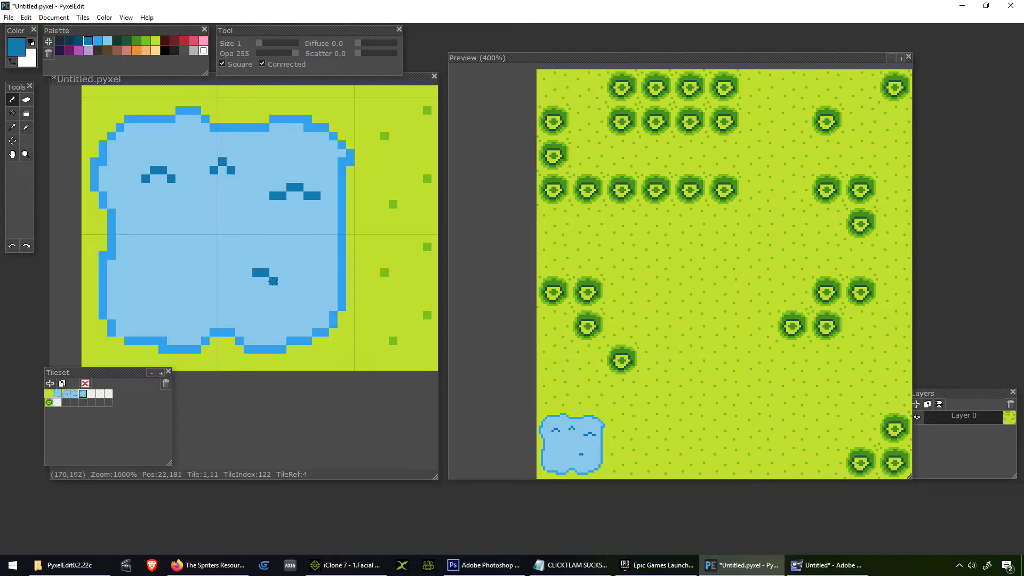
click(265, 272)
click(282, 281)
click(248, 281)
click(239, 281)
click(171, 281)
click(162, 272)
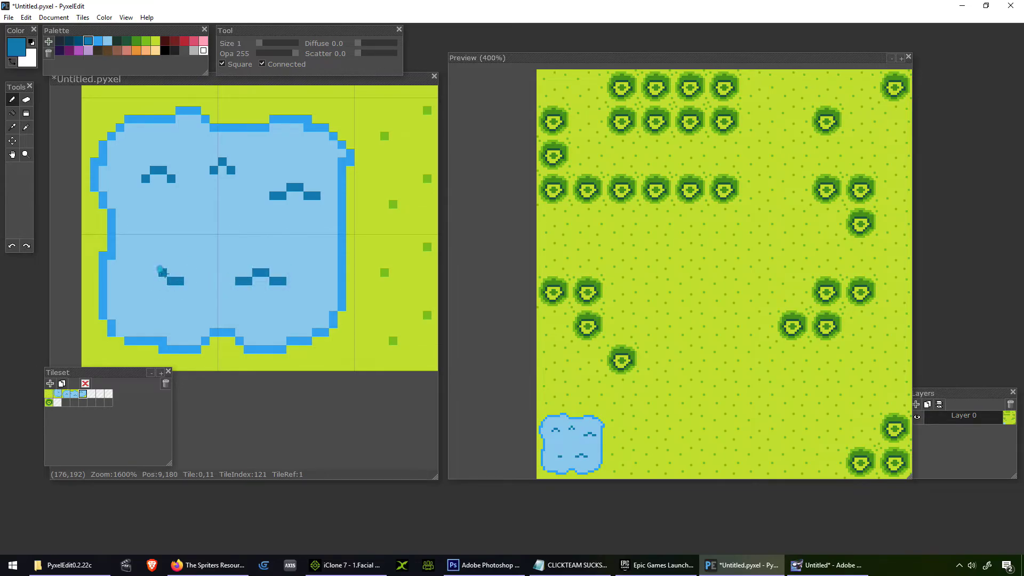
click(154, 273)
click(137, 281)
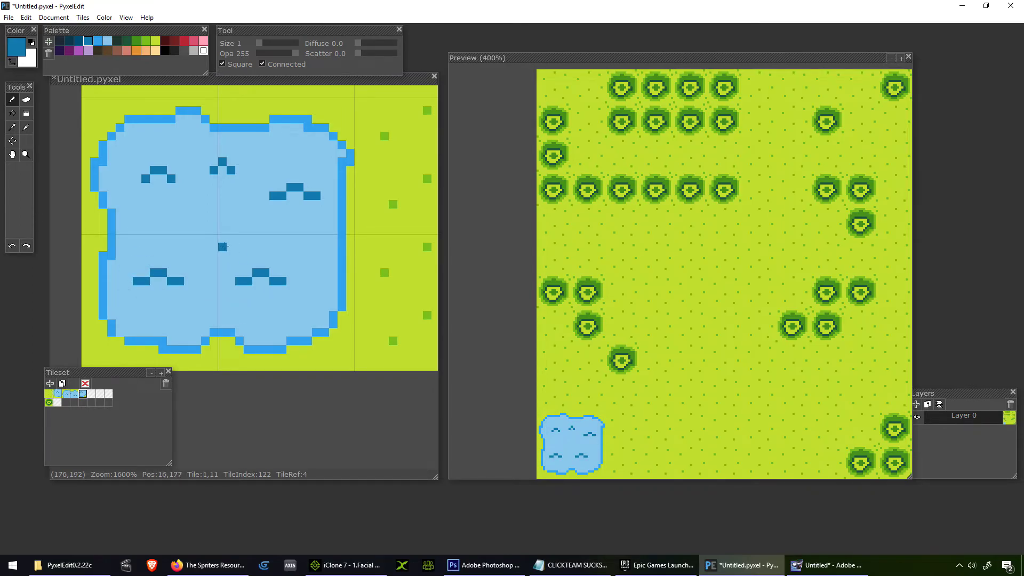
Step: Draw a wavy ripple in the pond's centre and widen the upper ripple mark
drag(223, 229, 215, 230)
click(231, 238)
click(239, 238)
click(205, 239)
click(196, 237)
click(240, 170)
click(205, 170)
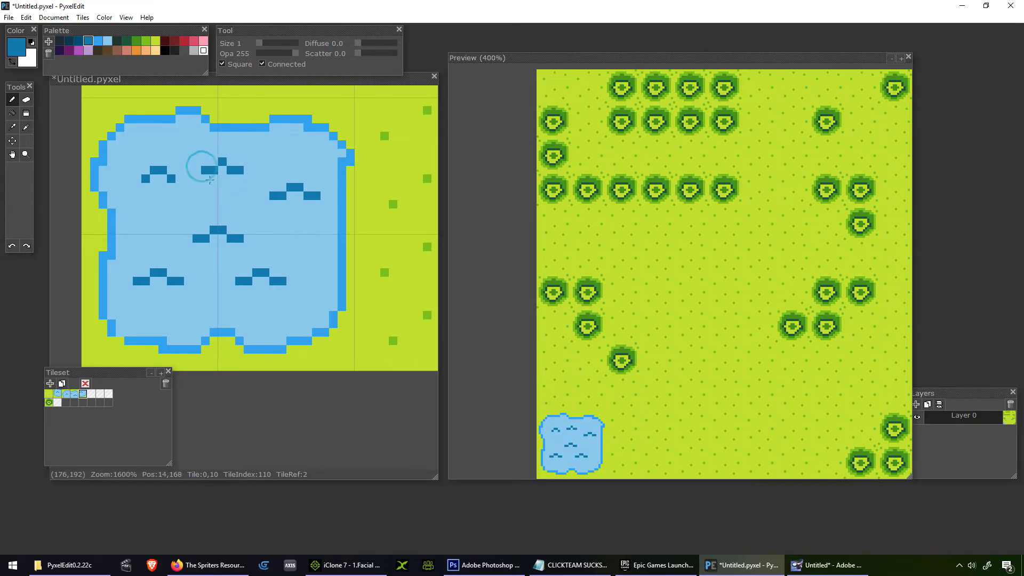
Step: Add a ripple near the pond's right edge and paint stray dark pixels light blue
click(333, 256)
click(324, 255)
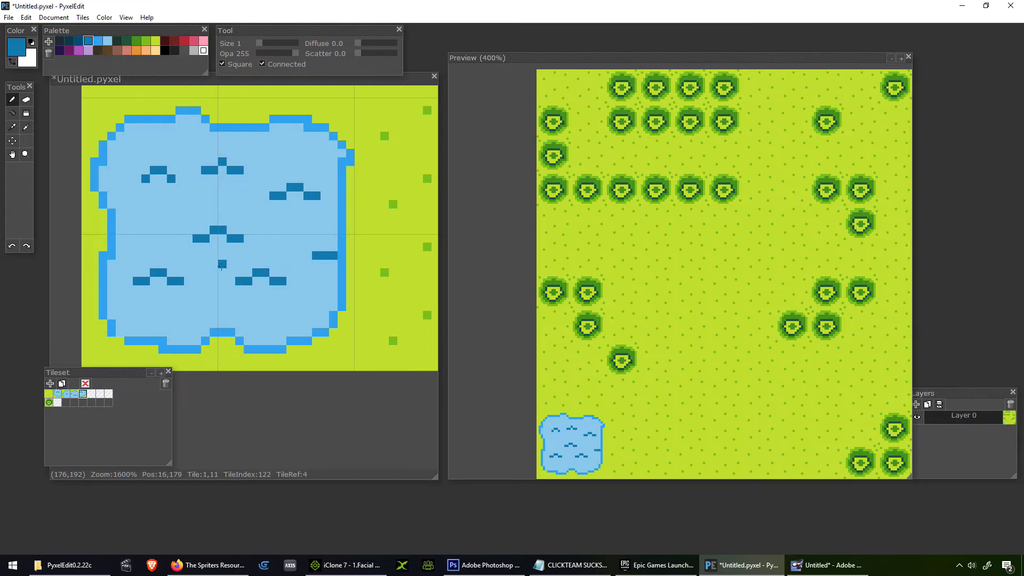
click(324, 247)
click(330, 248)
alt+click(329, 264)
drag(333, 256, 325, 255)
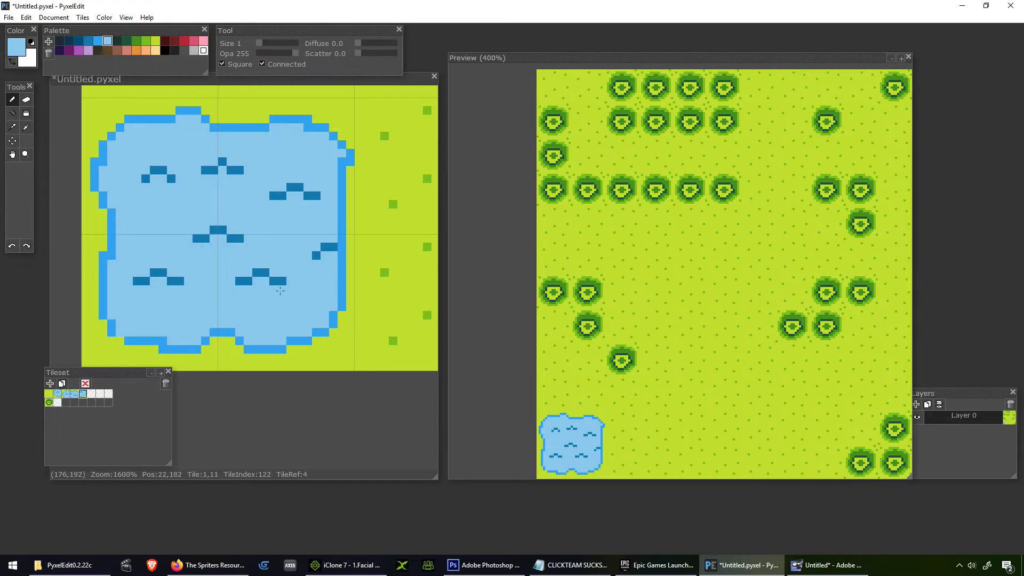
Step: Stamp plain grass tiles over all the pond cells in the map's bottom-left
scroll(272, 207, down, 3)
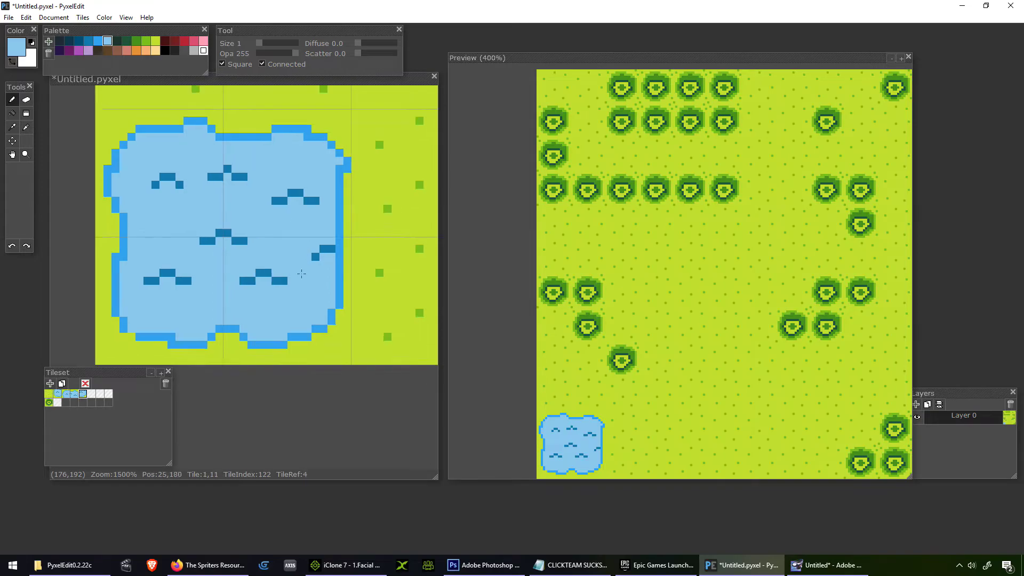
click(50, 397)
click(274, 210)
click(269, 280)
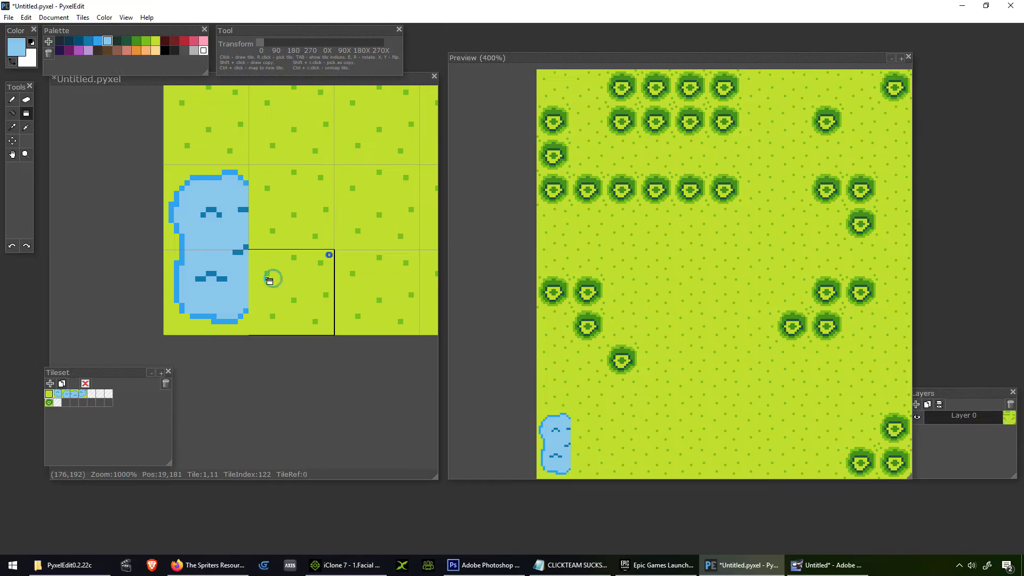
click(221, 279)
click(231, 215)
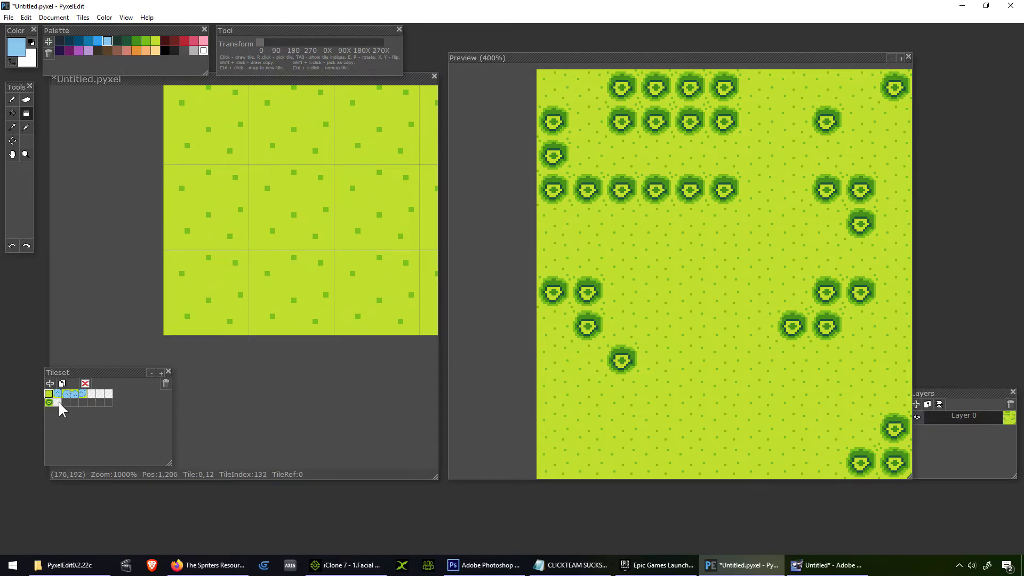
Step: Move the Tileset panel, zoom its thumbnails three steps, resize it larger, and select the first water tile
drag(106, 374, 118, 357)
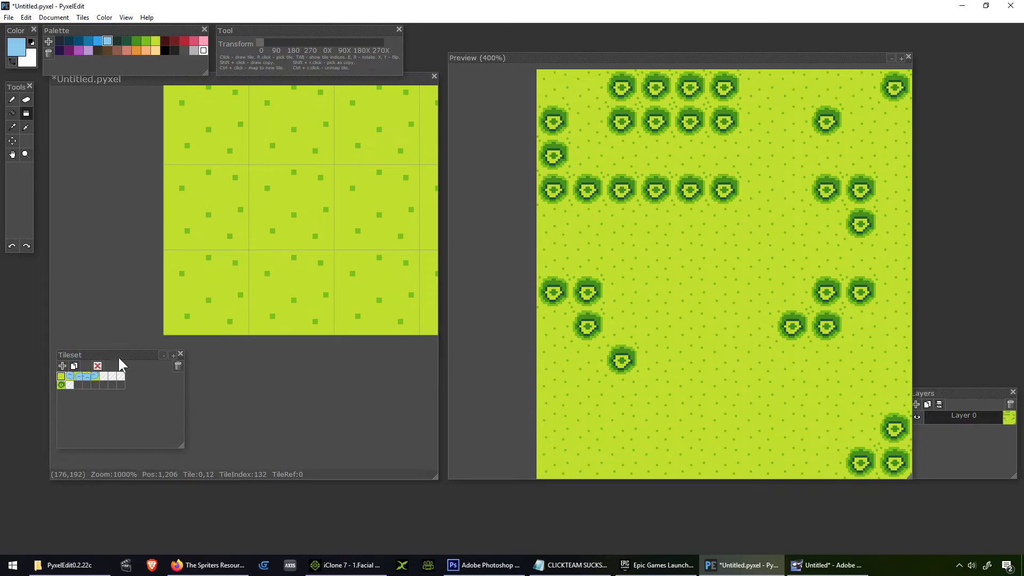
click(173, 355)
click(172, 355)
click(173, 354)
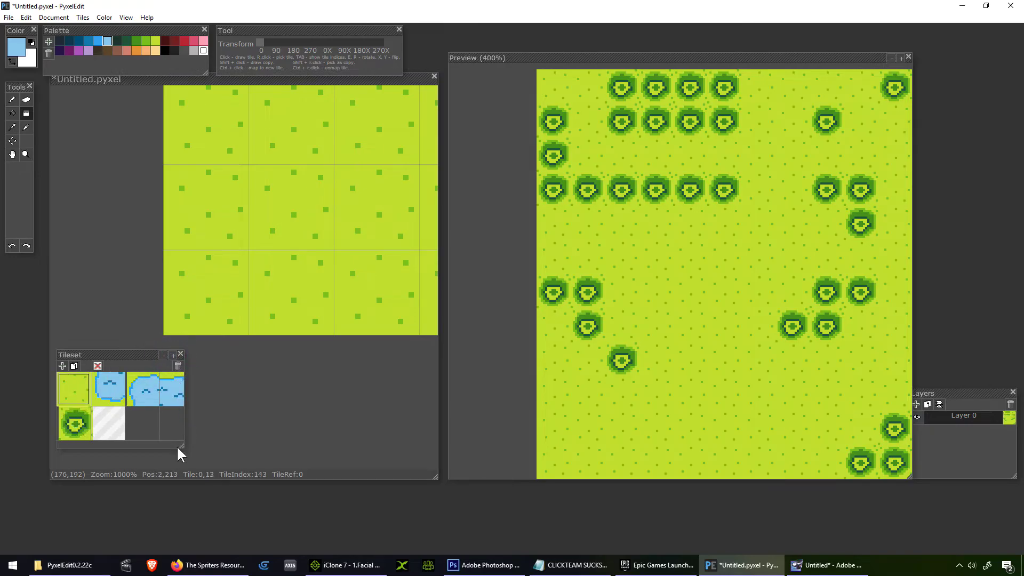
drag(180, 443, 362, 455)
click(112, 389)
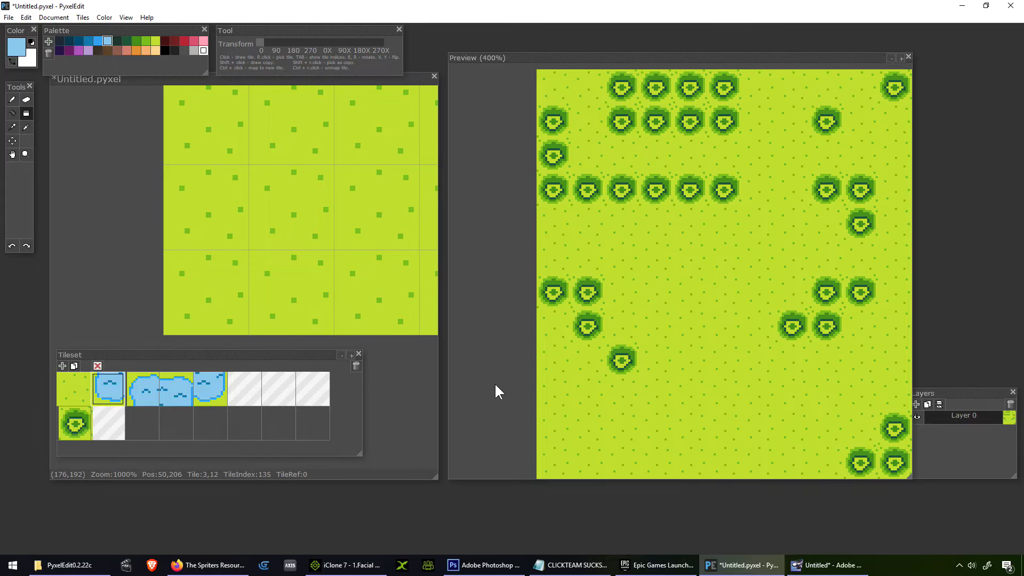
Step: Build a four-tile pond from the water tiles in the map's lower grass
scroll(344, 226, down, 5)
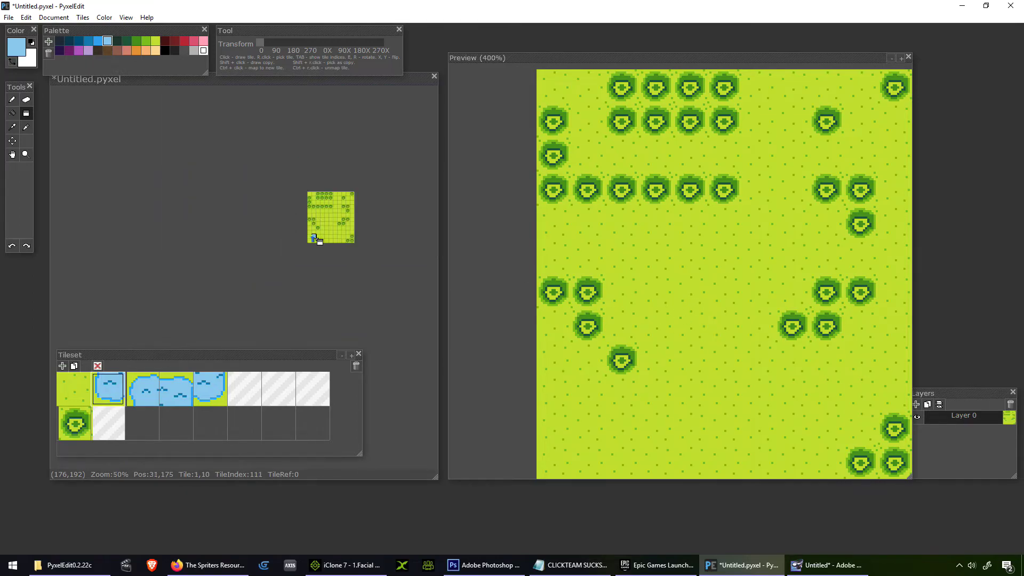
scroll(344, 226, up, 2)
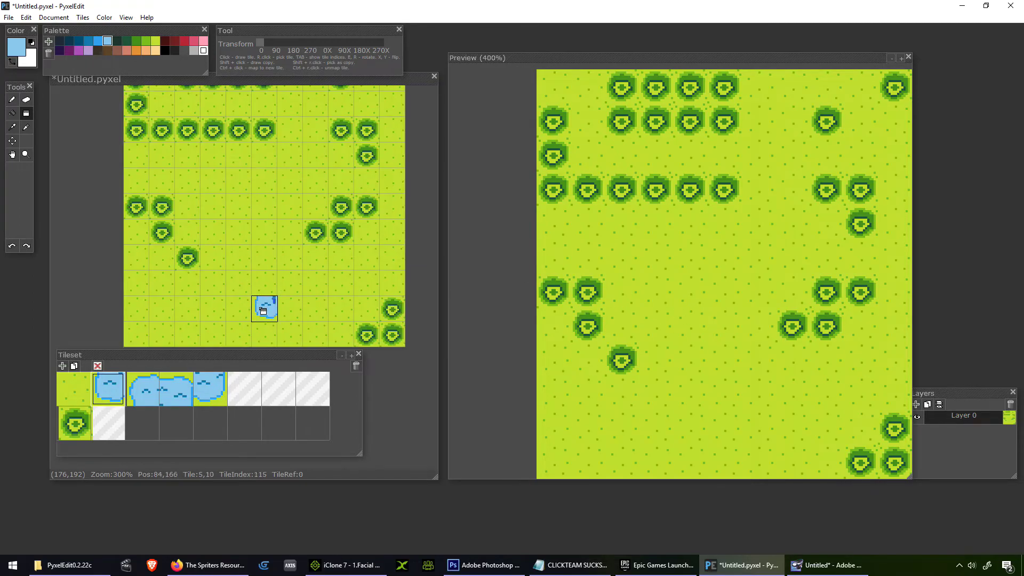
click(273, 322)
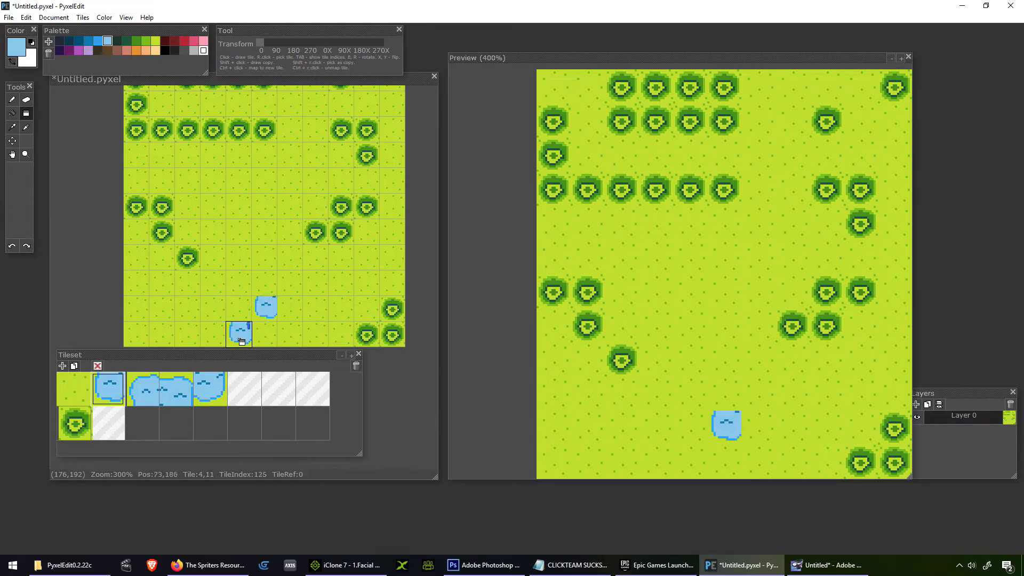
click(150, 398)
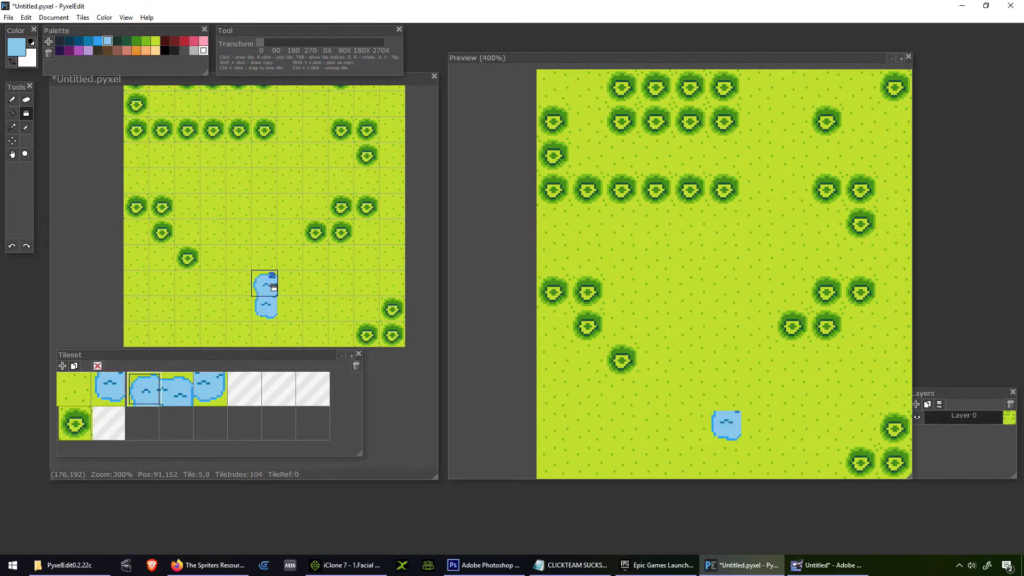
click(267, 284)
click(178, 384)
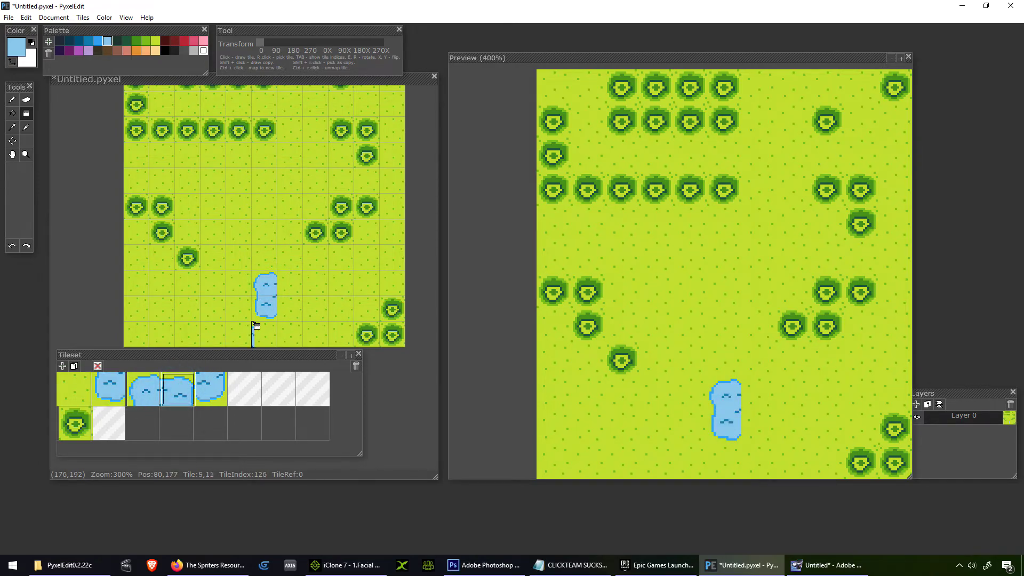
click(289, 283)
click(210, 383)
click(289, 309)
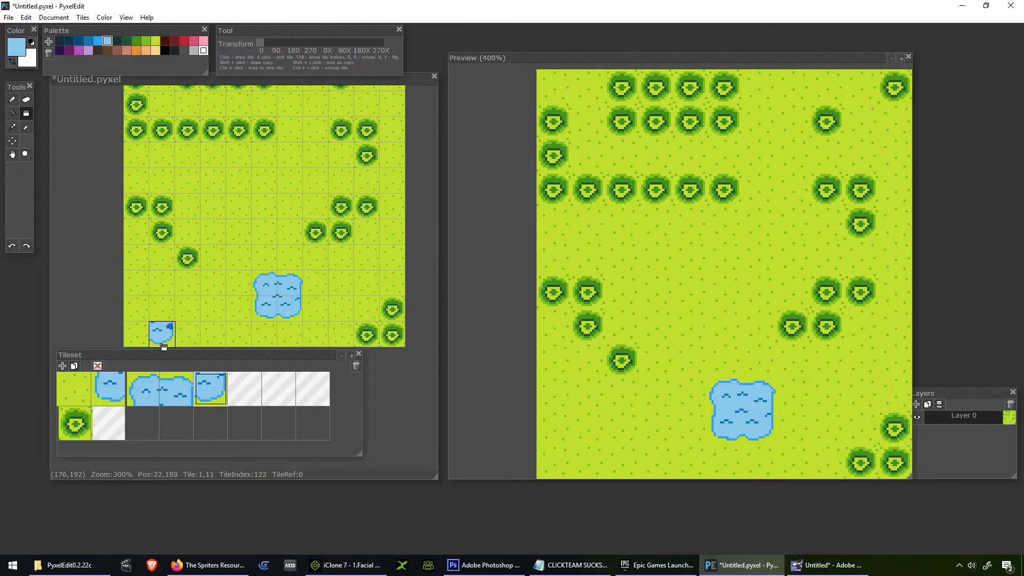
Step: Stamp water tiles at the map's bottom-left and a blank tile at the left edge above
click(176, 392)
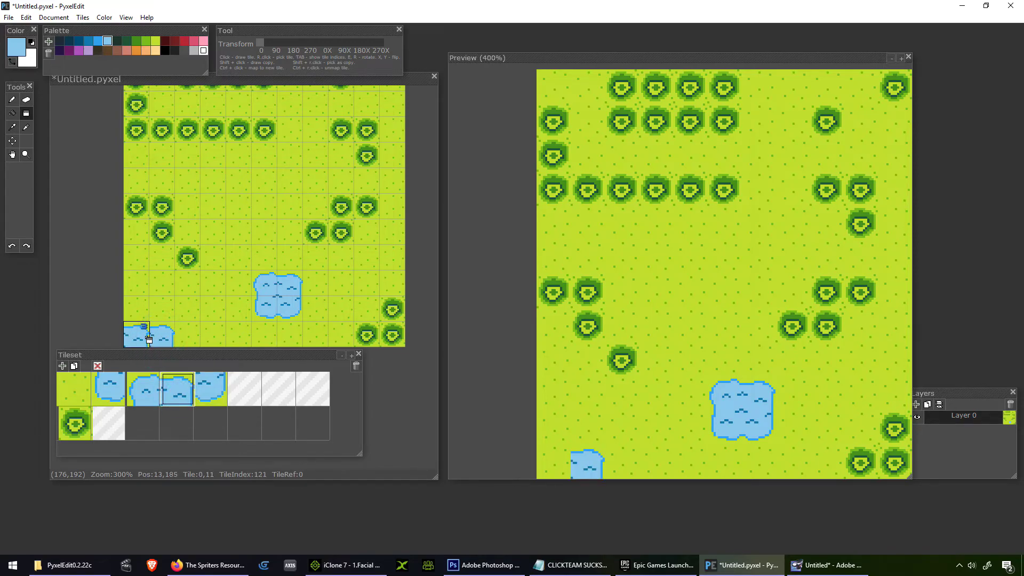
click(144, 389)
click(137, 339)
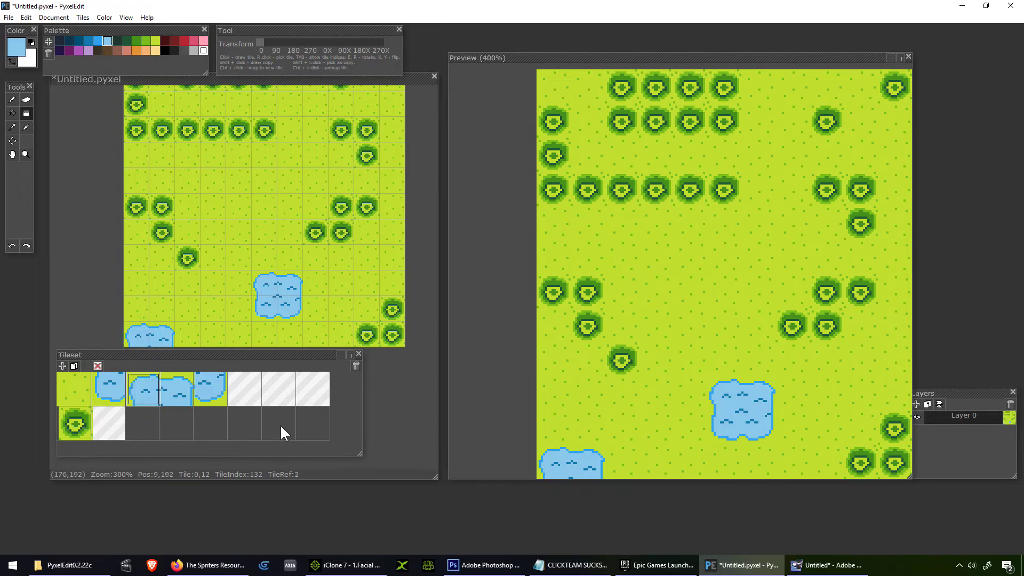
click(249, 400)
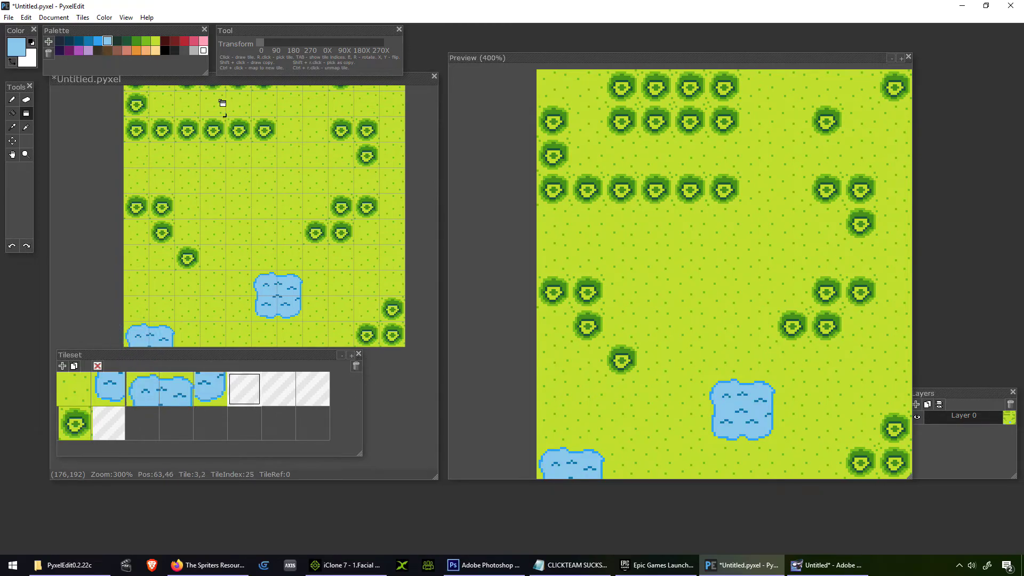
click(156, 41)
scroll(162, 284, up, 2)
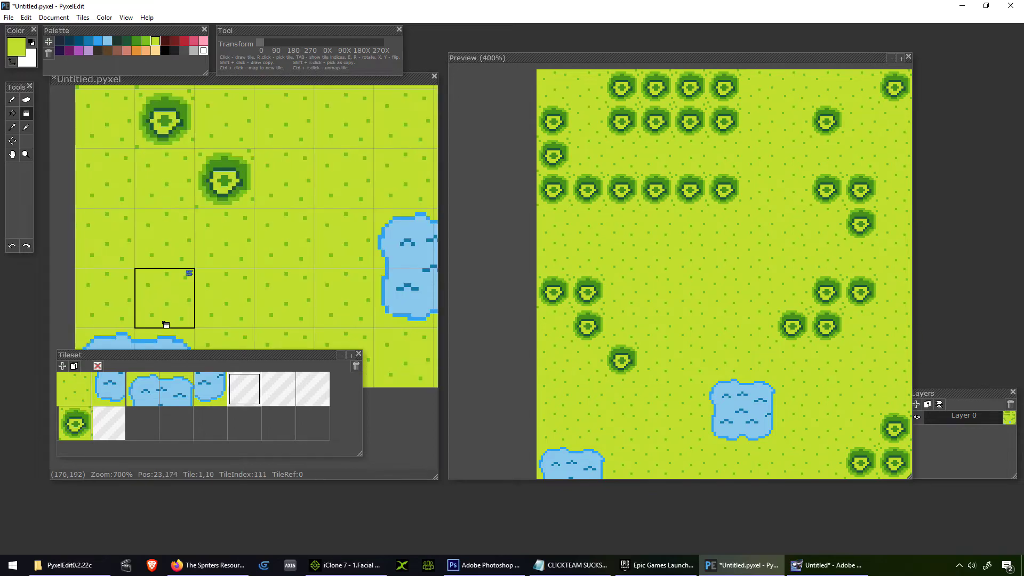
scroll(160, 297, down, 2)
click(138, 313)
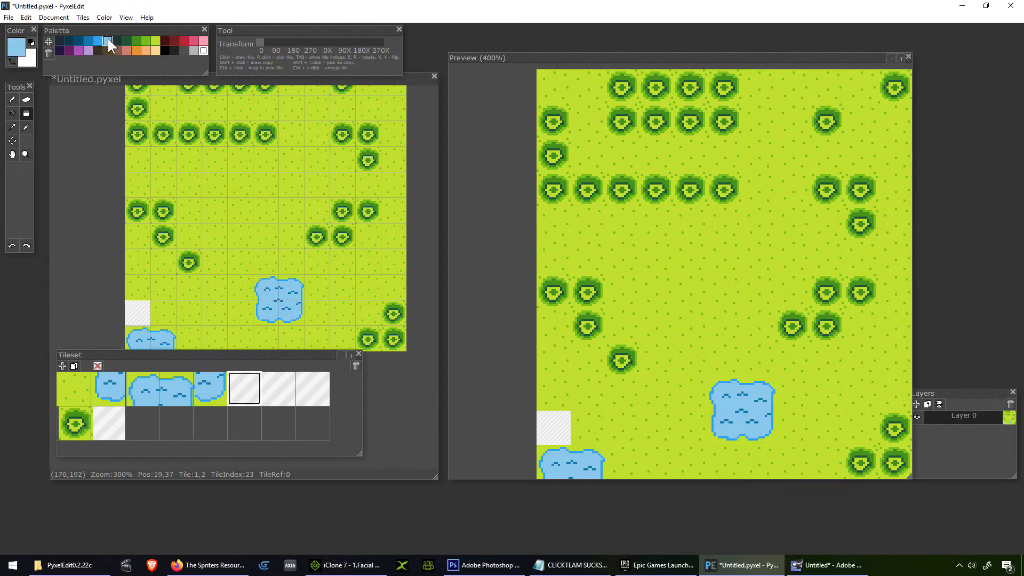
Step: Flood-fill the blank tile with yellow-green grass
click(156, 42)
scroll(137, 313, up, 3)
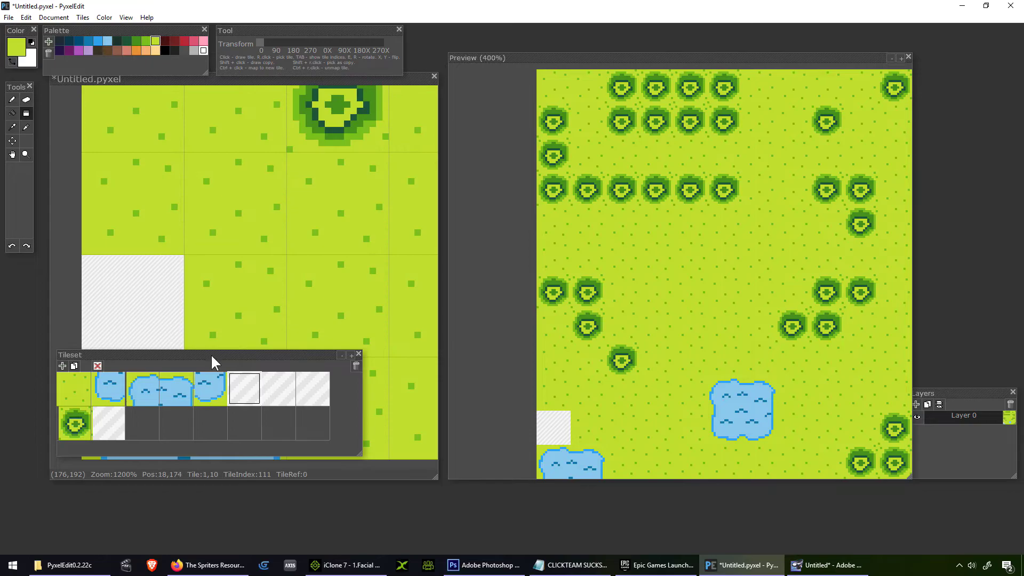
key(f)
click(147, 313)
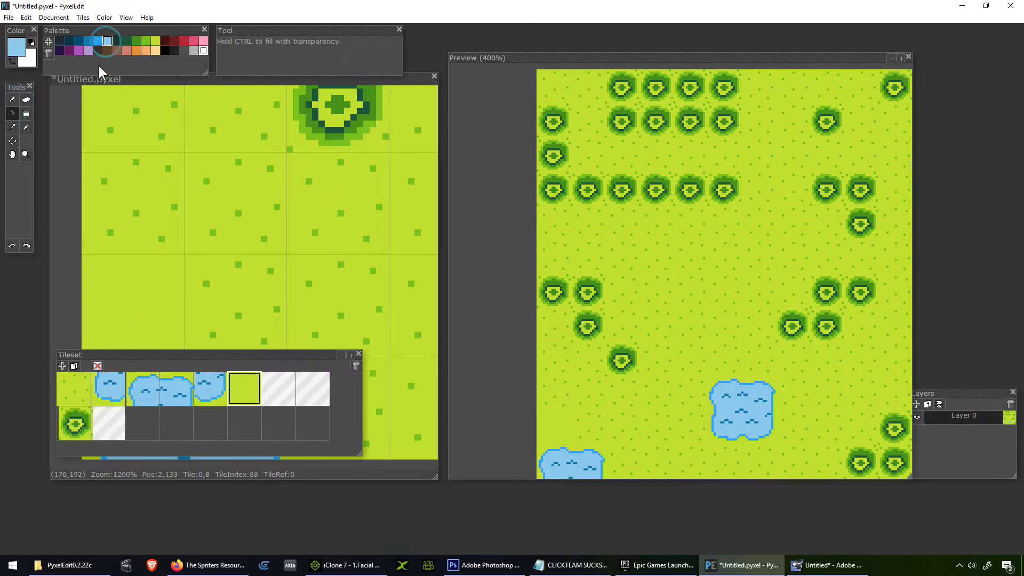
Step: Pencil a light-blue puddle blob on the tile and outline its right edge in darker blue
key(b)
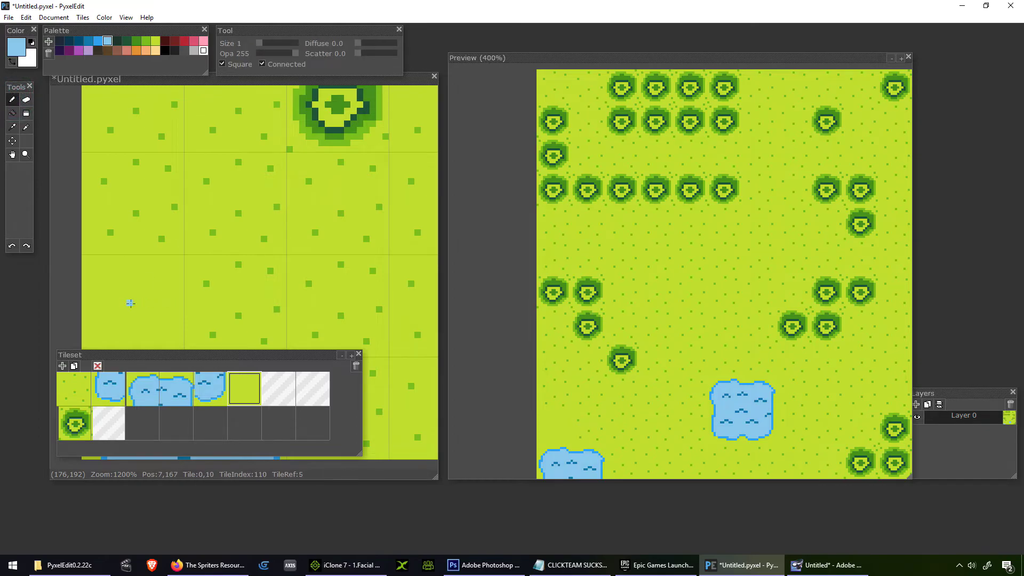
mouse_move(131, 303)
mouse_down()
mouse_move(119, 300)
mouse_move(117, 322)
mouse_up()
drag(131, 308, 154, 302)
click(140, 291)
key(bracketleft)
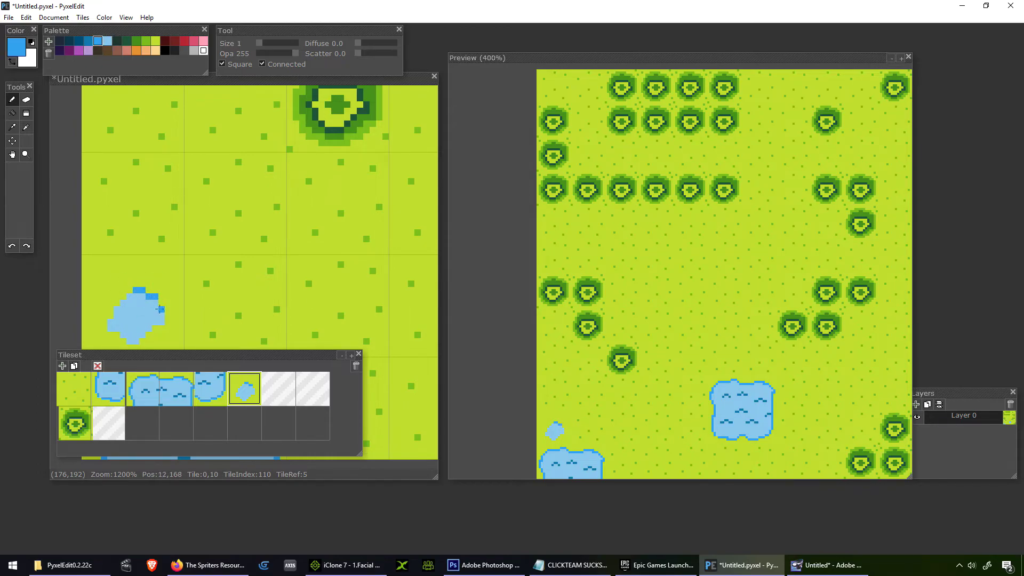
click(158, 302)
mouse_move(161, 312)
mouse_down()
mouse_move(163, 321)
mouse_move(126, 339)
mouse_up()
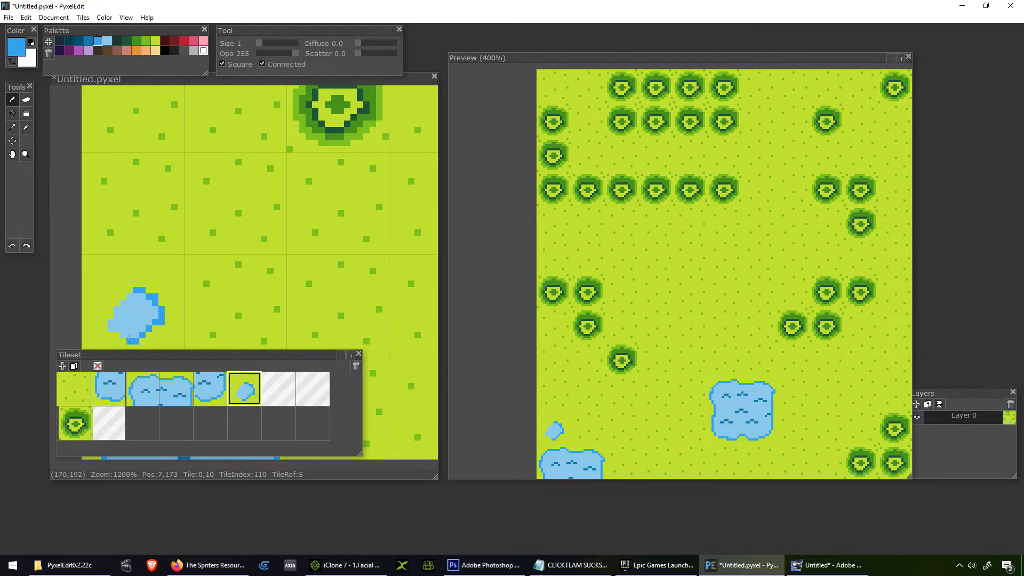
Step: Fill the puddle's upper-right corner light blue and redraw its dark-blue outline
alt+click(154, 297)
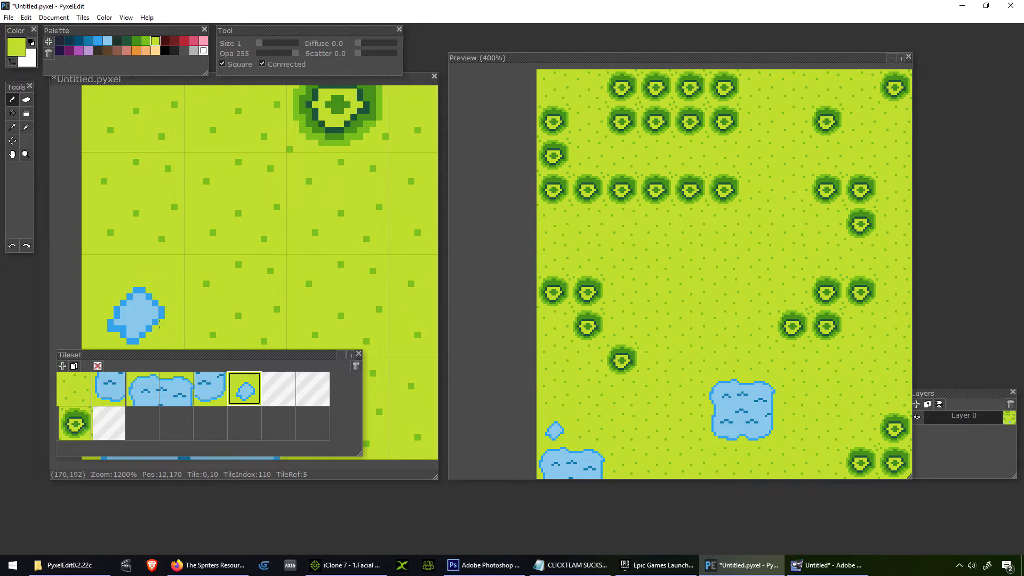
alt+click(109, 329)
scroll(171, 328, down, 1)
scroll(171, 327, up, 1)
scroll(171, 327, up, 1)
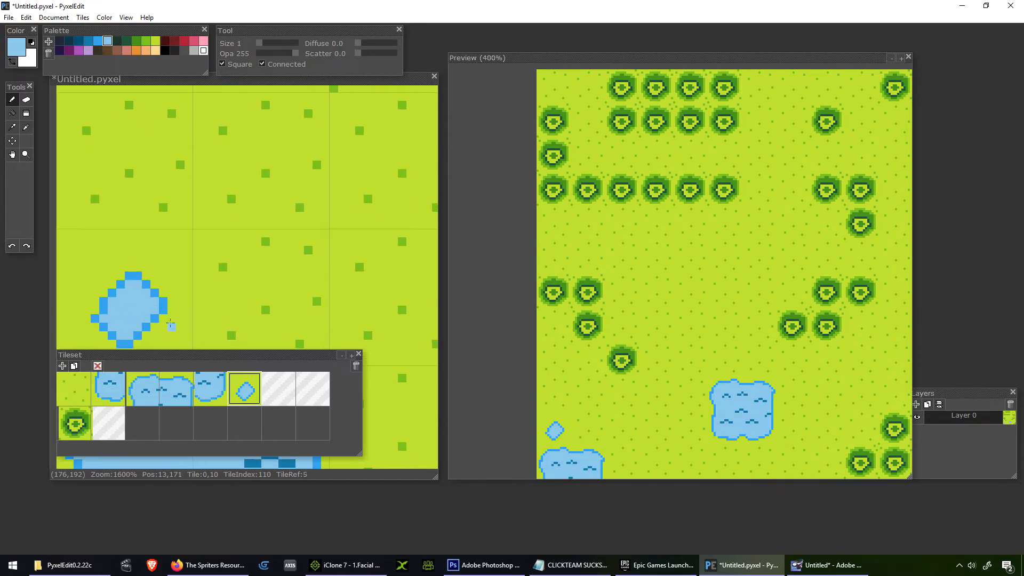
mouse_move(156, 284)
mouse_down()
mouse_move(144, 279)
mouse_move(180, 310)
mouse_move(145, 326)
mouse_move(151, 335)
mouse_up()
alt+click(162, 301)
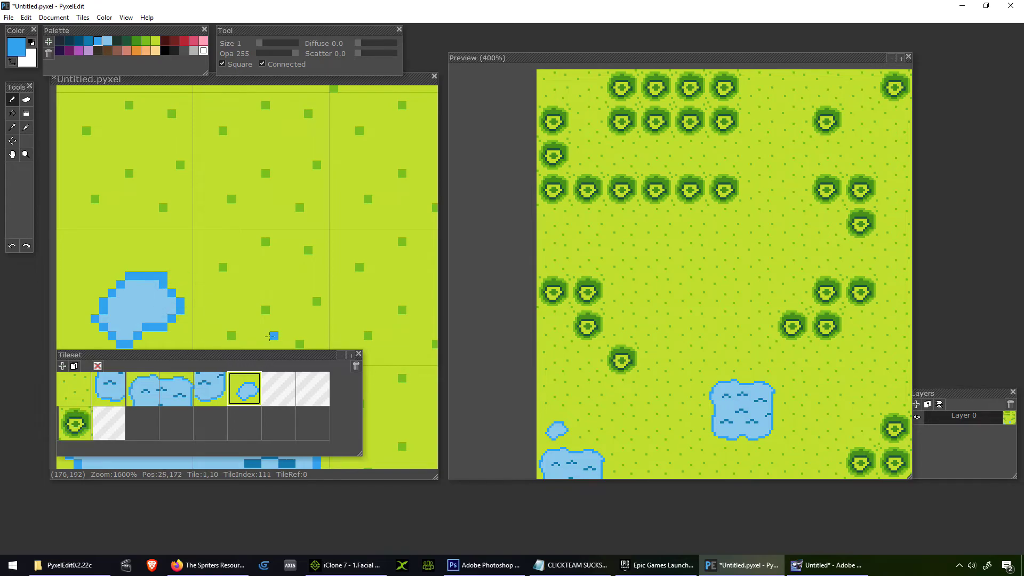
click(241, 283)
scroll(181, 284, down, 3)
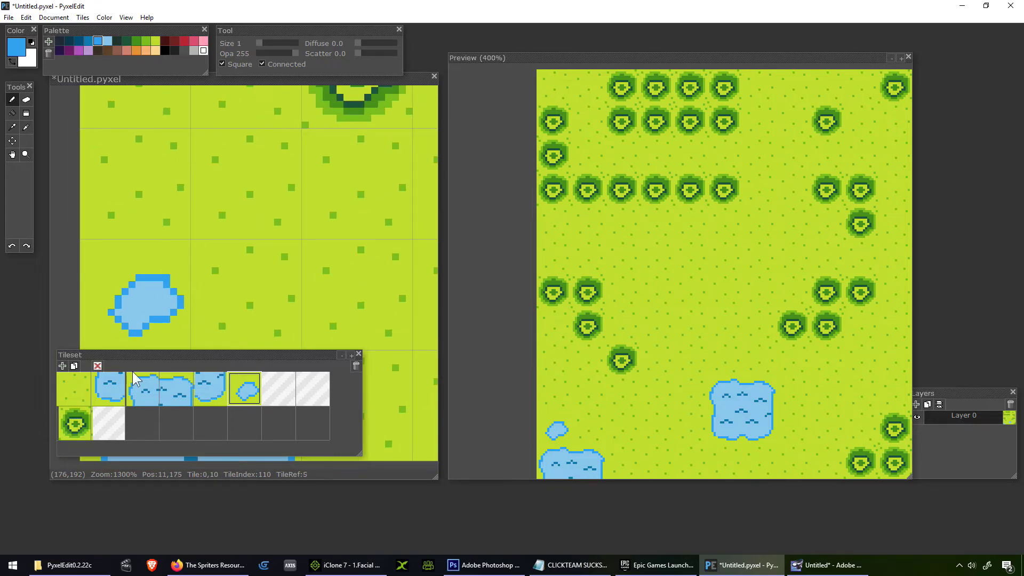
Step: Stamp the small puddle tile onto the grass map near the centre
click(79, 395)
scroll(251, 309, down, 9)
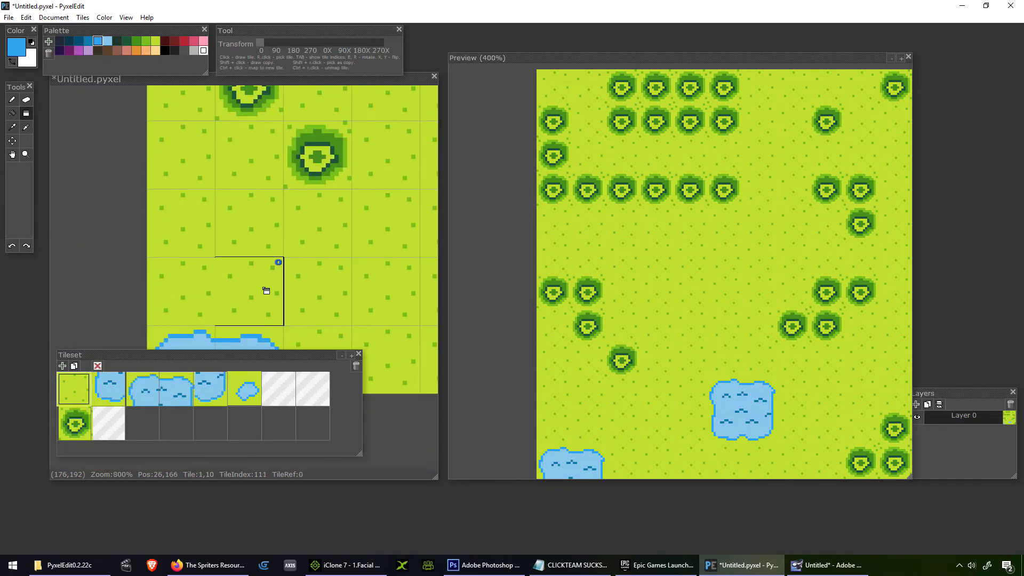
scroll(367, 193, down, 4)
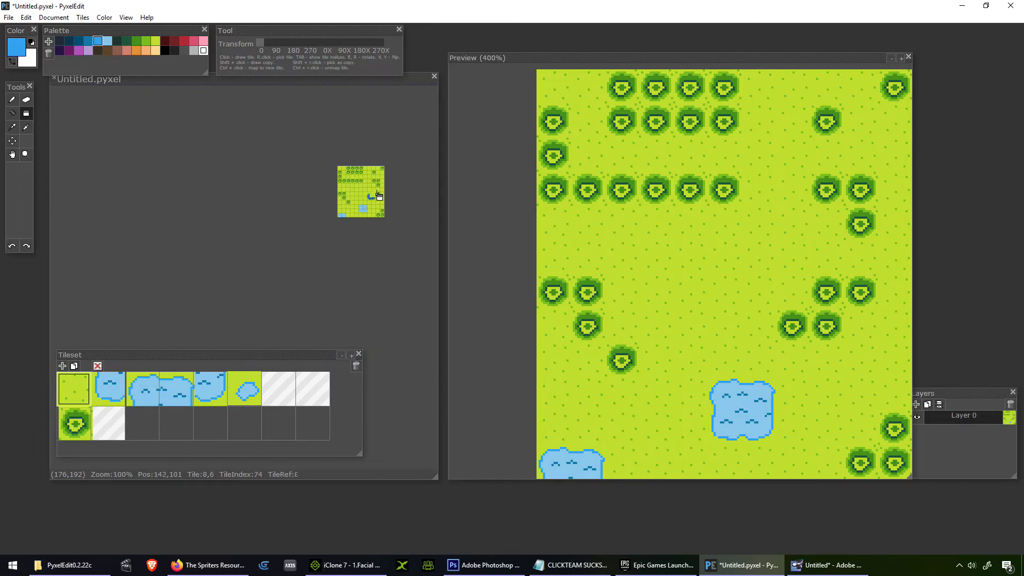
scroll(366, 203, up, 4)
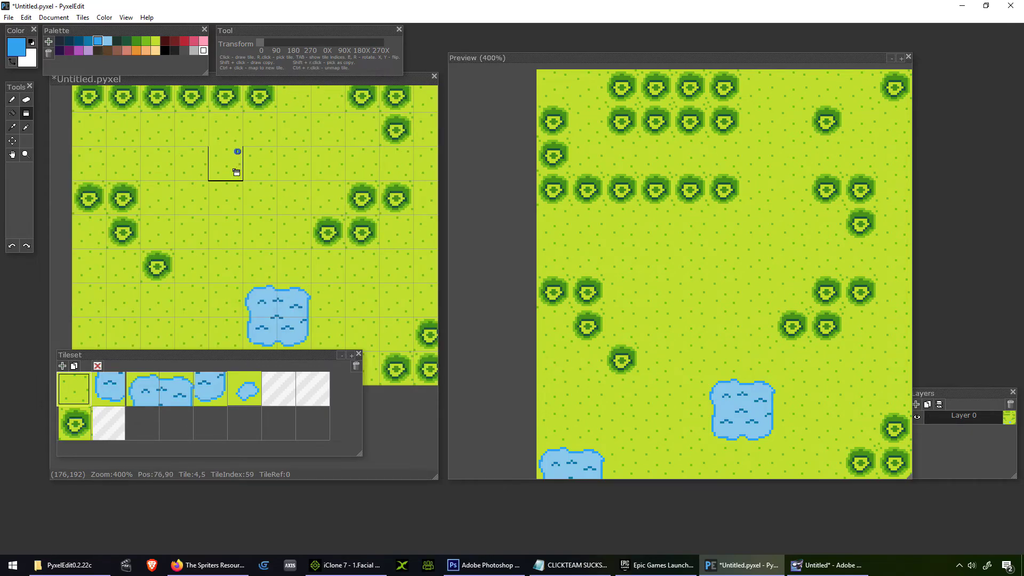
click(239, 397)
click(218, 157)
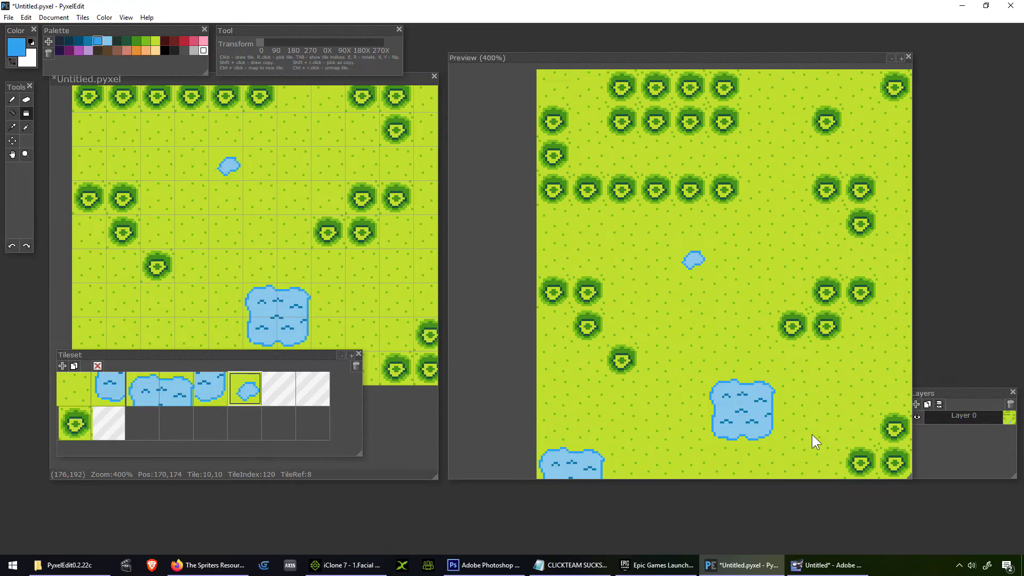
Step: Replace the centre puddle with plain grass and stamp the puddle at tile (1,9)
scroll(367, 339, down, 2)
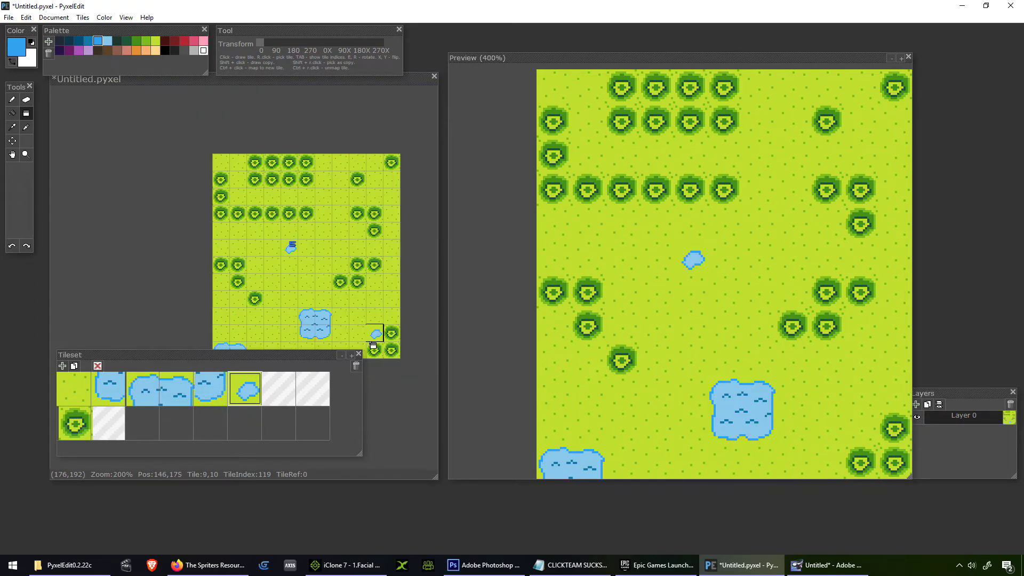
scroll(373, 344, up, 1)
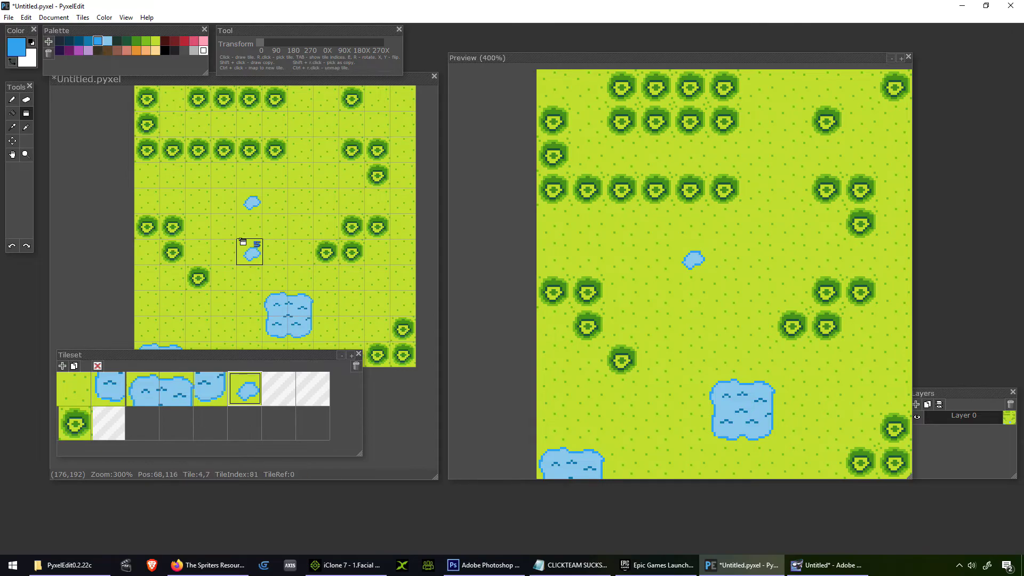
click(80, 395)
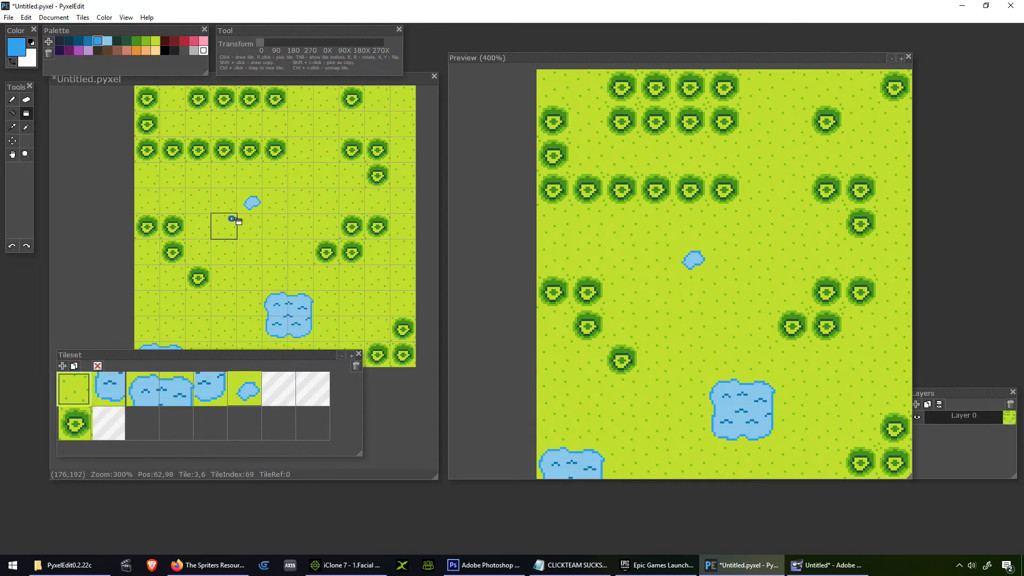
click(249, 202)
click(252, 396)
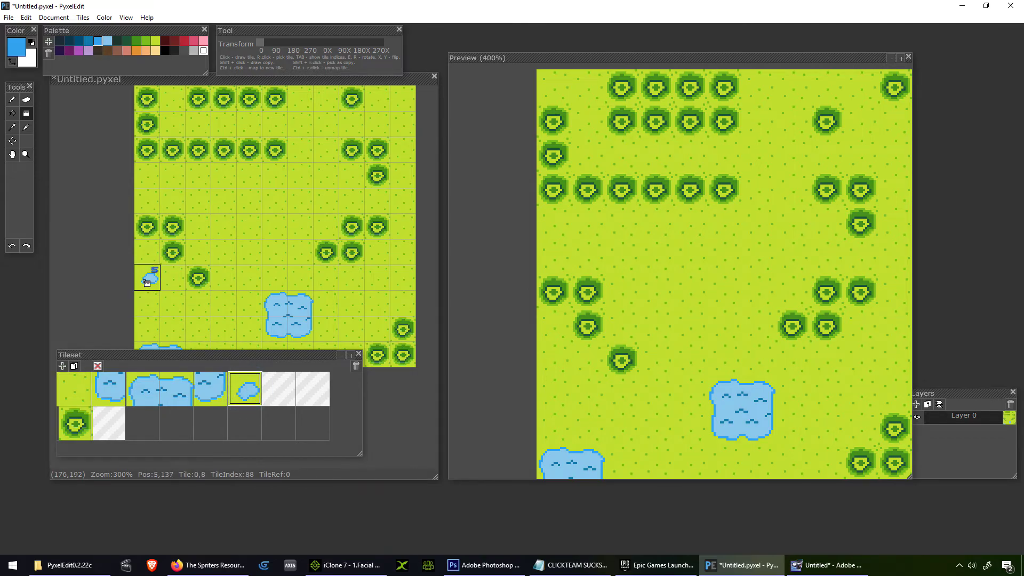
click(172, 303)
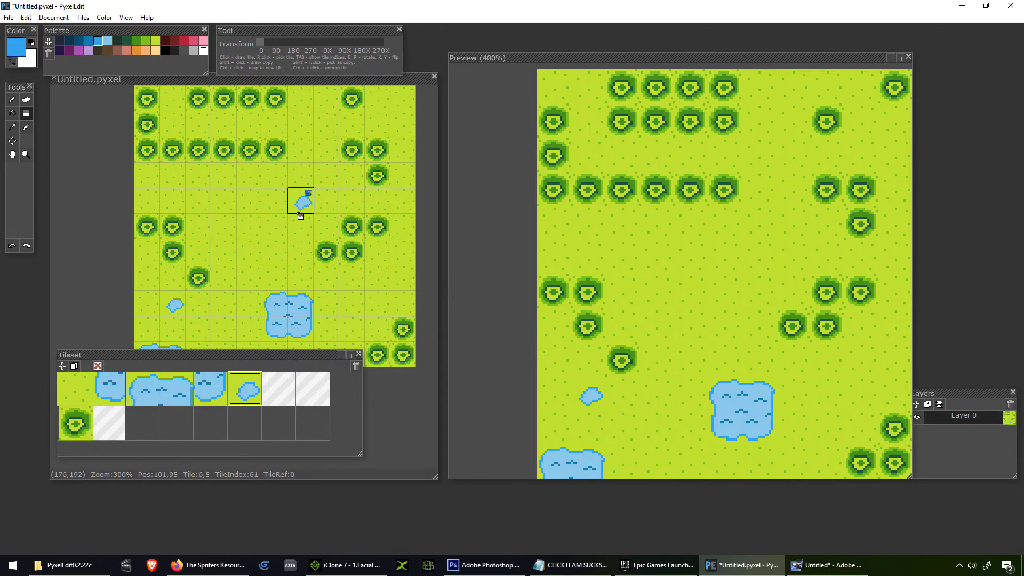
scroll(296, 221, up, 2)
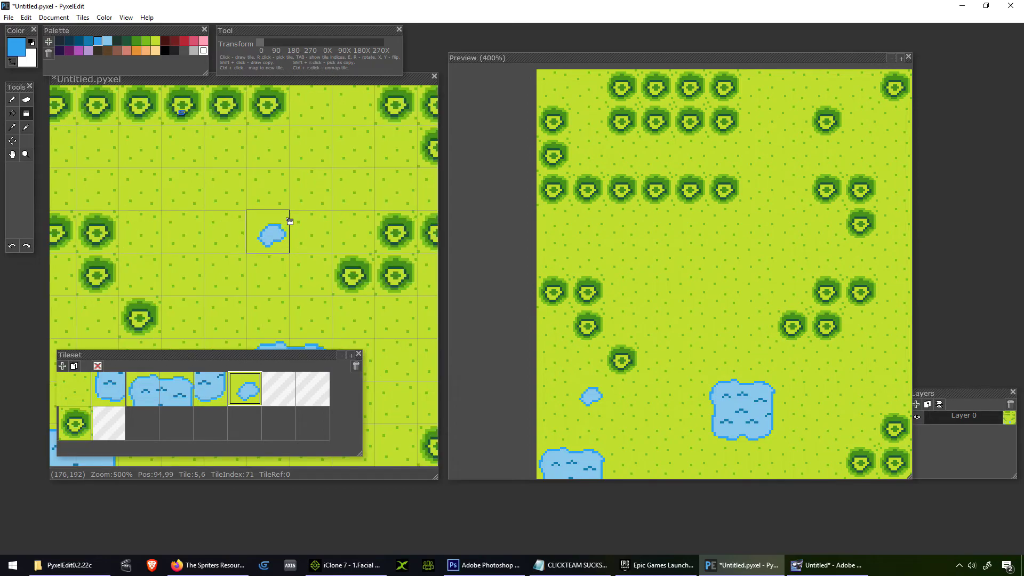
scroll(287, 220, down, 2)
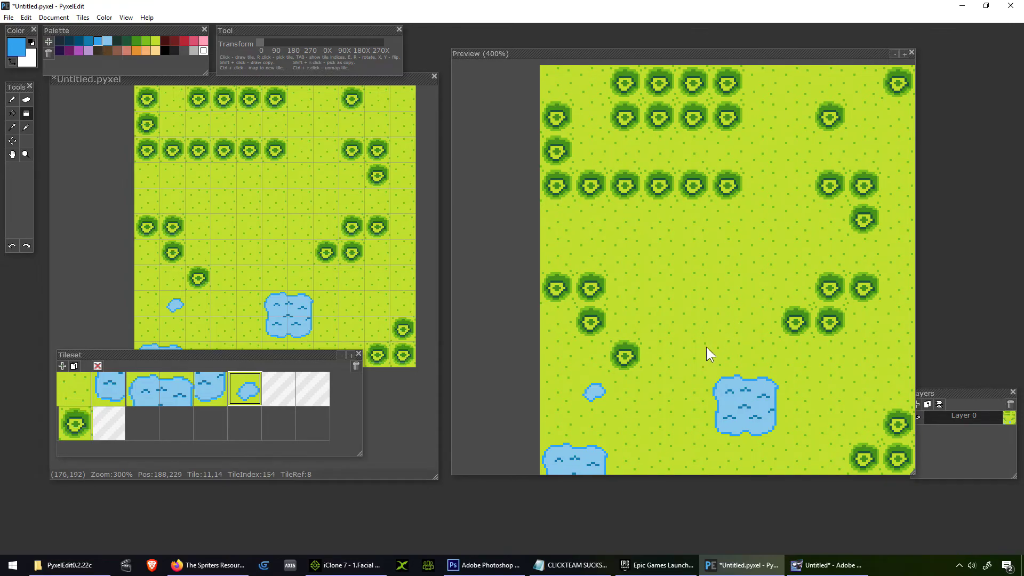
click(8, 17)
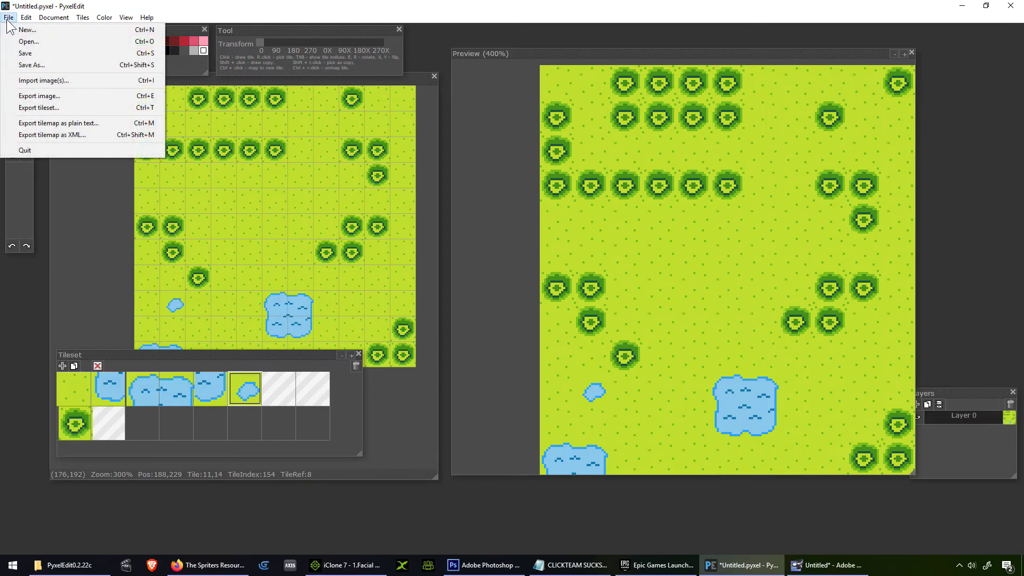
Step: Export the map as a PNG image into the GDevelop projects' My project17 folder
click(80, 96)
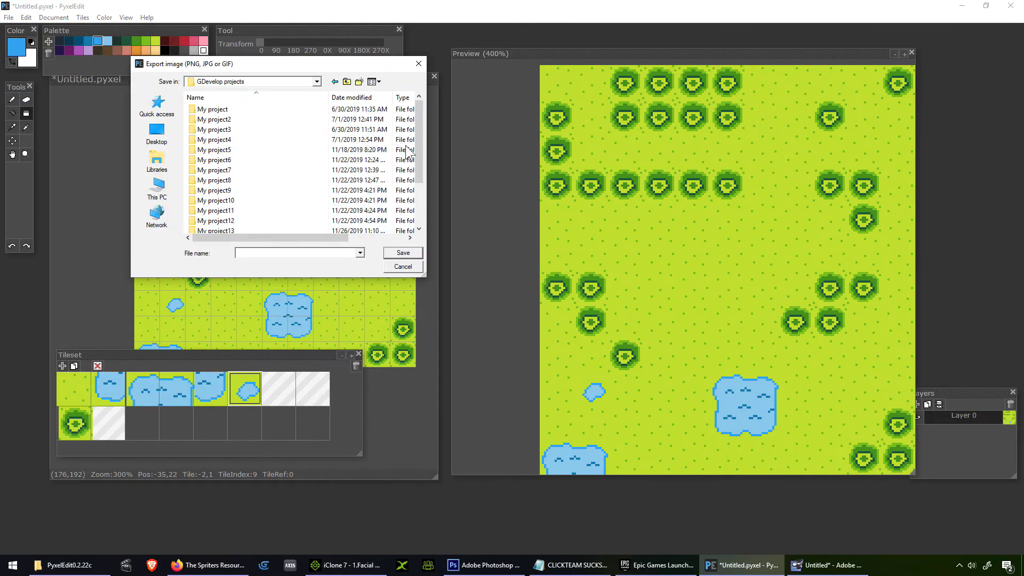
drag(421, 145, 413, 241)
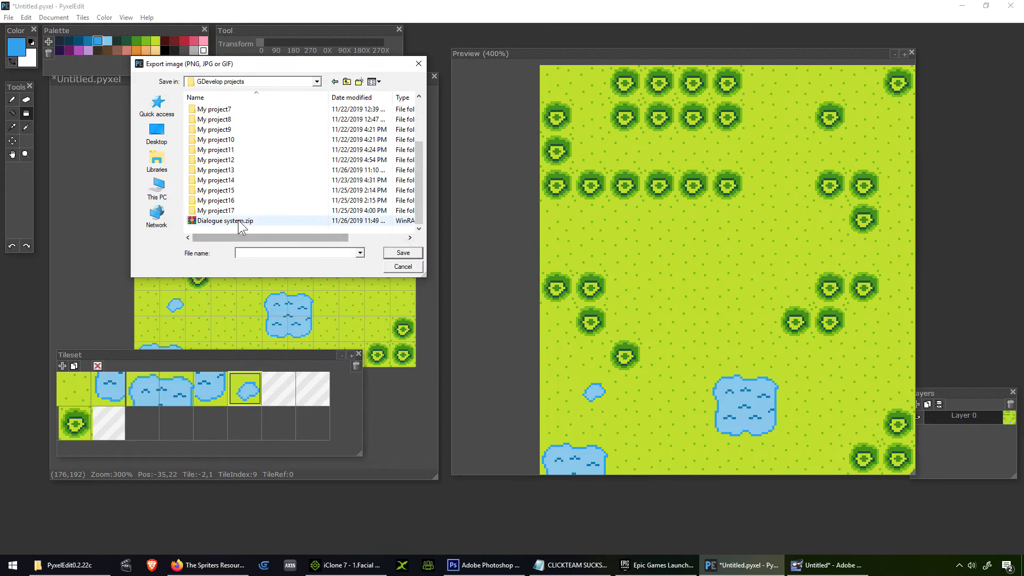
double_click(224, 211)
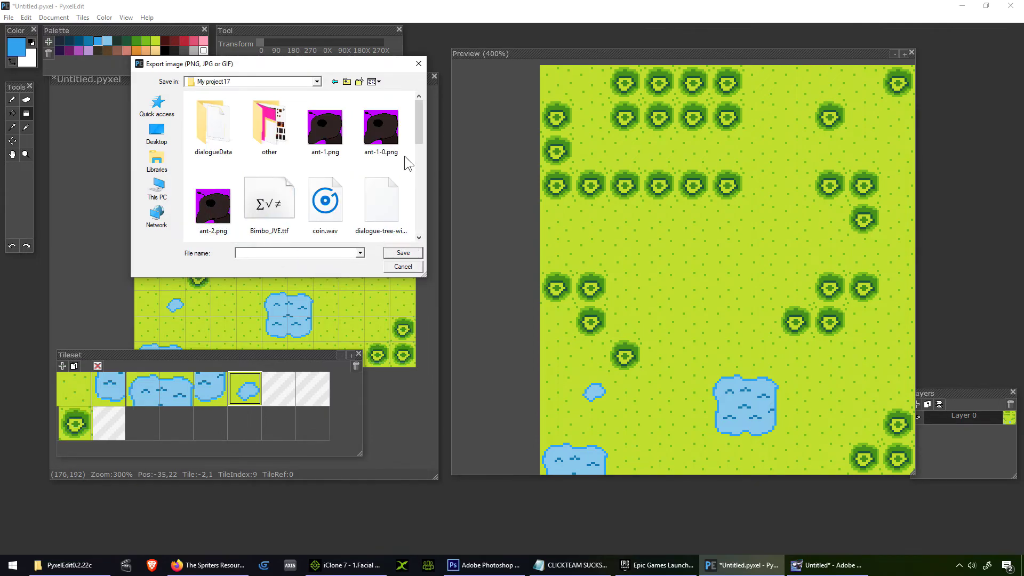
scroll(420, 124, down, 1)
scroll(415, 213, down, 3)
key(Escape)
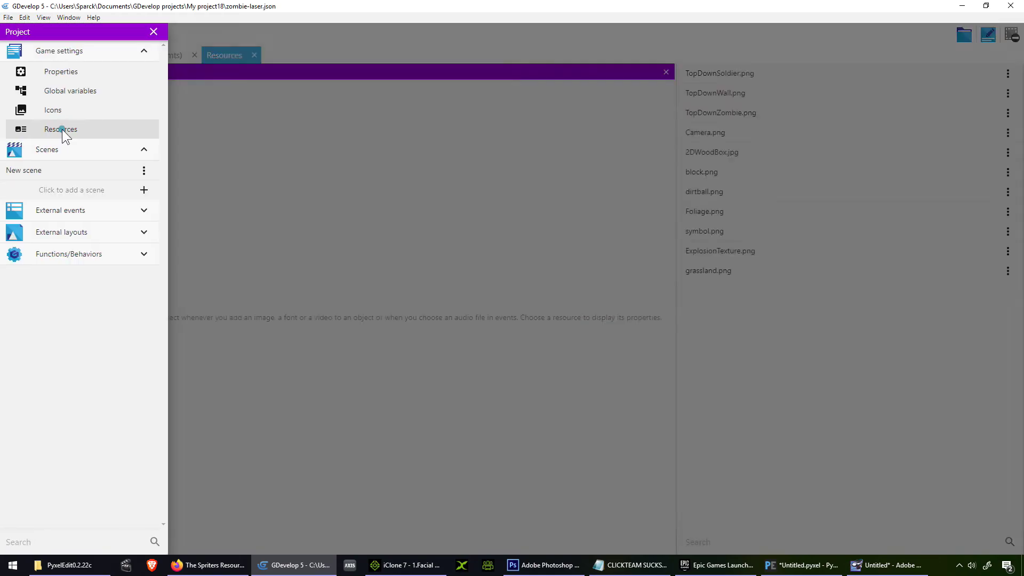
Step: Turn off 'Smooth the image' for the grassland.png resource, then show the scene editor
click(63, 129)
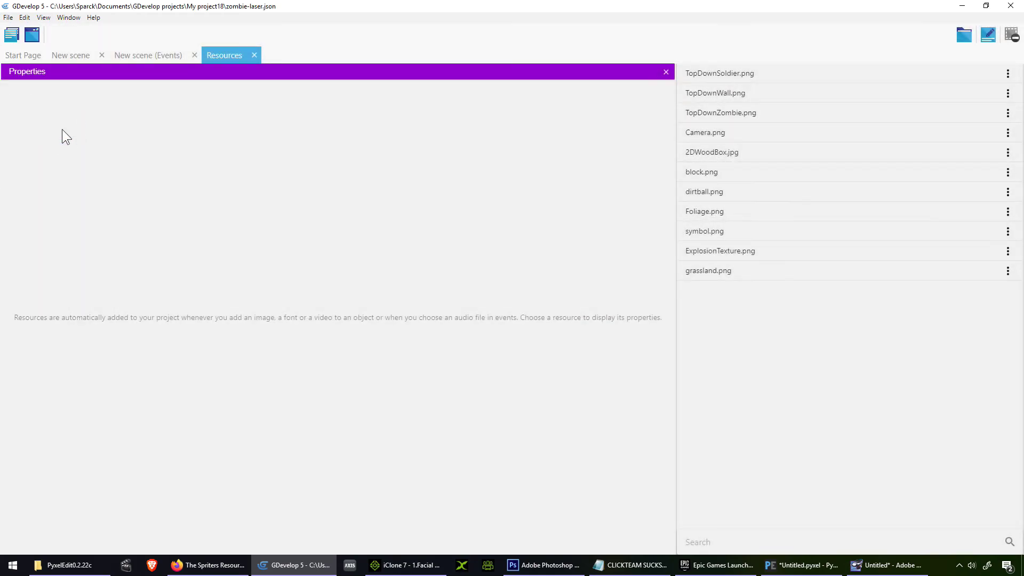
click(715, 271)
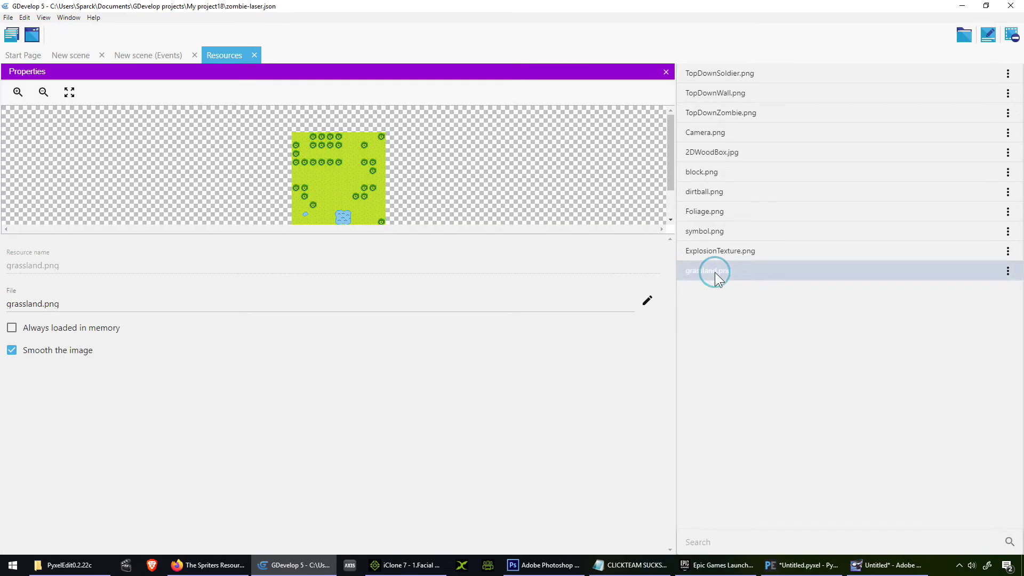
click(14, 352)
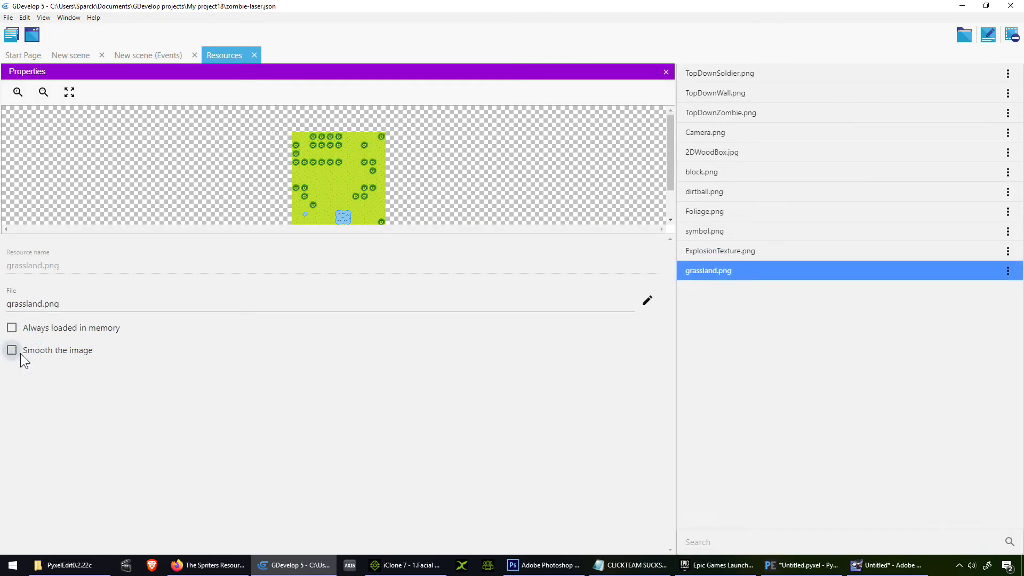
click(28, 56)
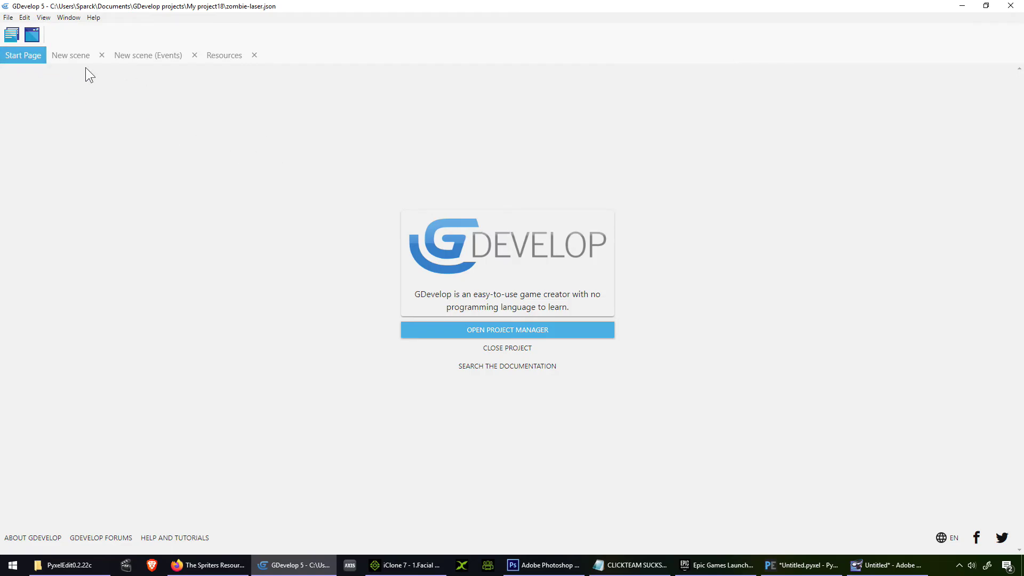
click(82, 63)
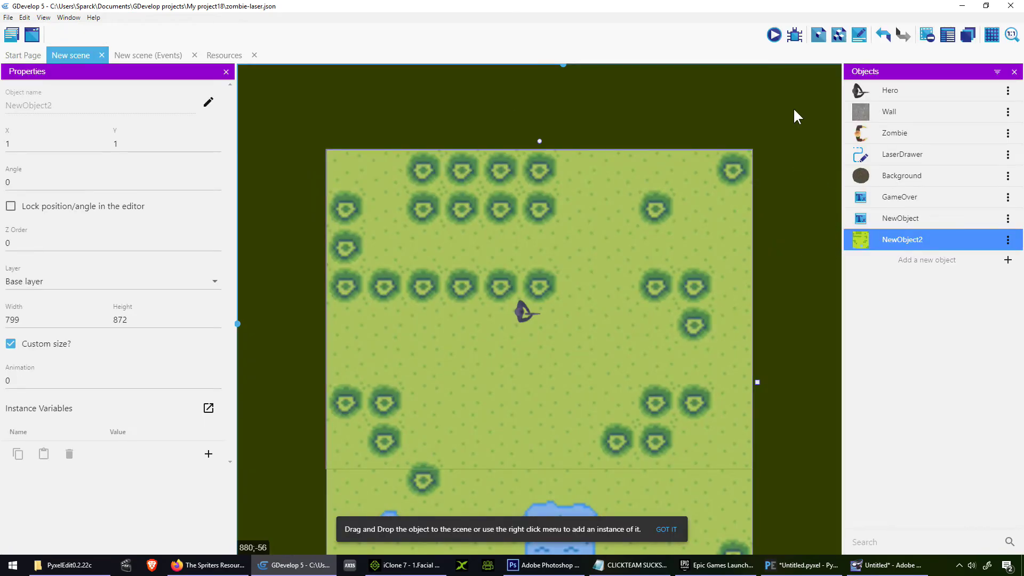
click(774, 35)
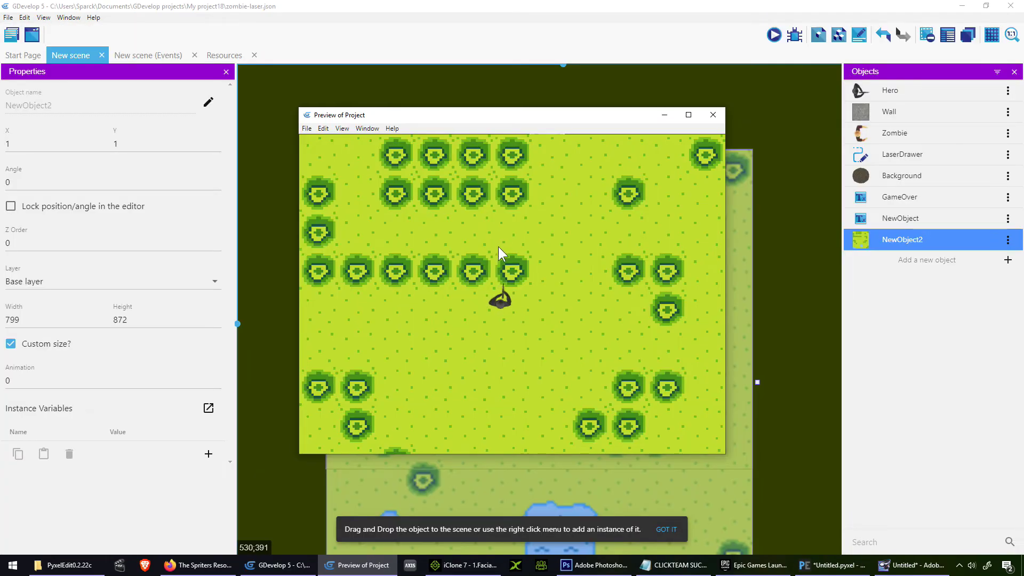
click(516, 331)
click(574, 341)
click(469, 344)
click(431, 314)
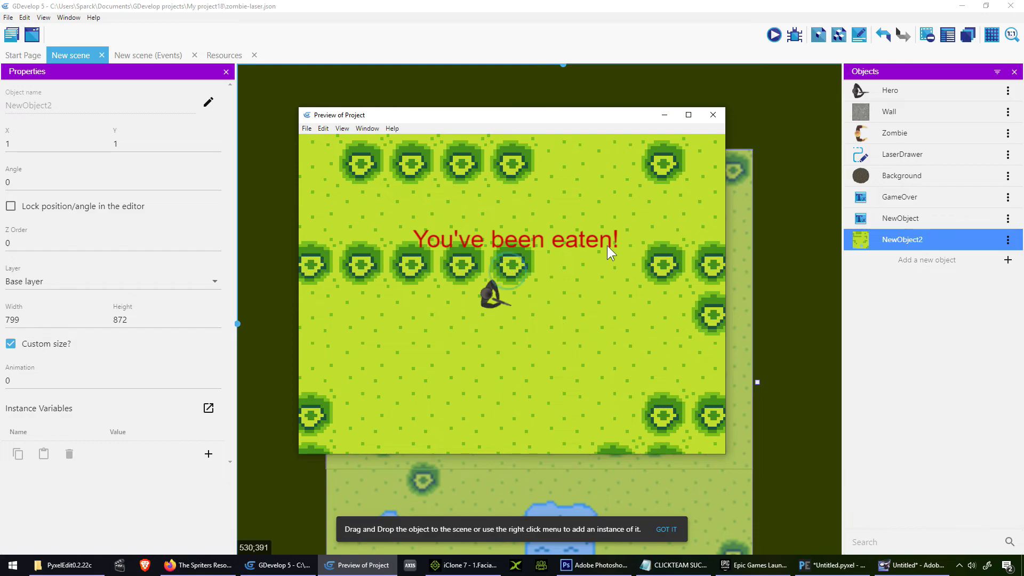
click(713, 115)
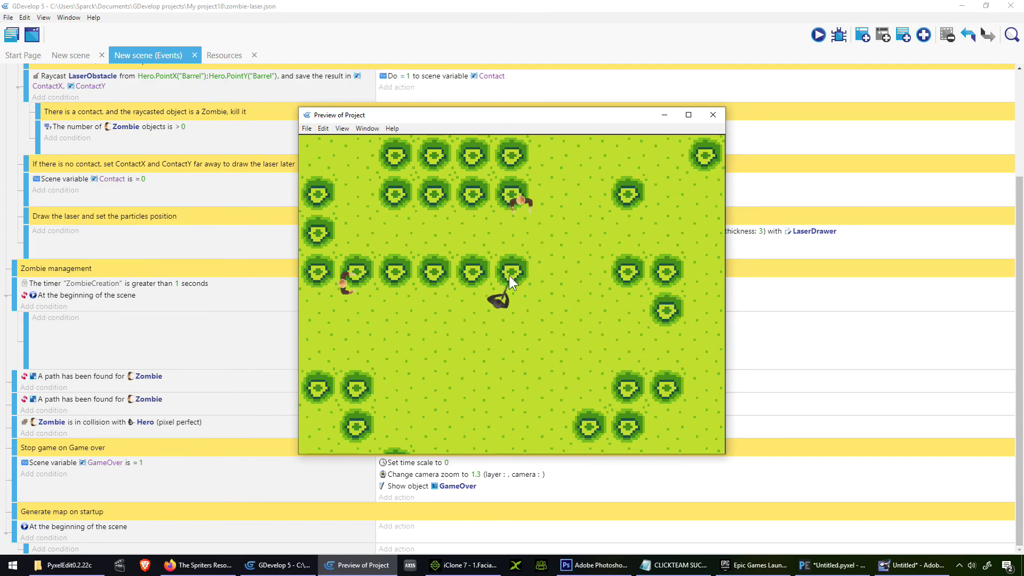
mouse_move(518, 281)
mouse_down()
mouse_move(424, 332)
mouse_move(552, 263)
mouse_move(538, 369)
mouse_move(417, 288)
mouse_move(458, 291)
mouse_move(535, 271)
mouse_up()
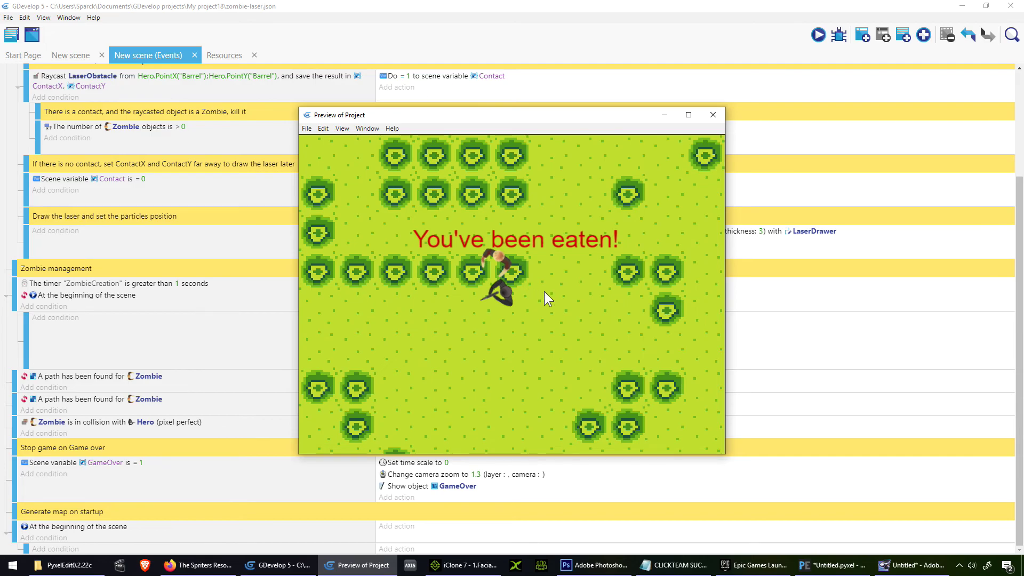
click(712, 114)
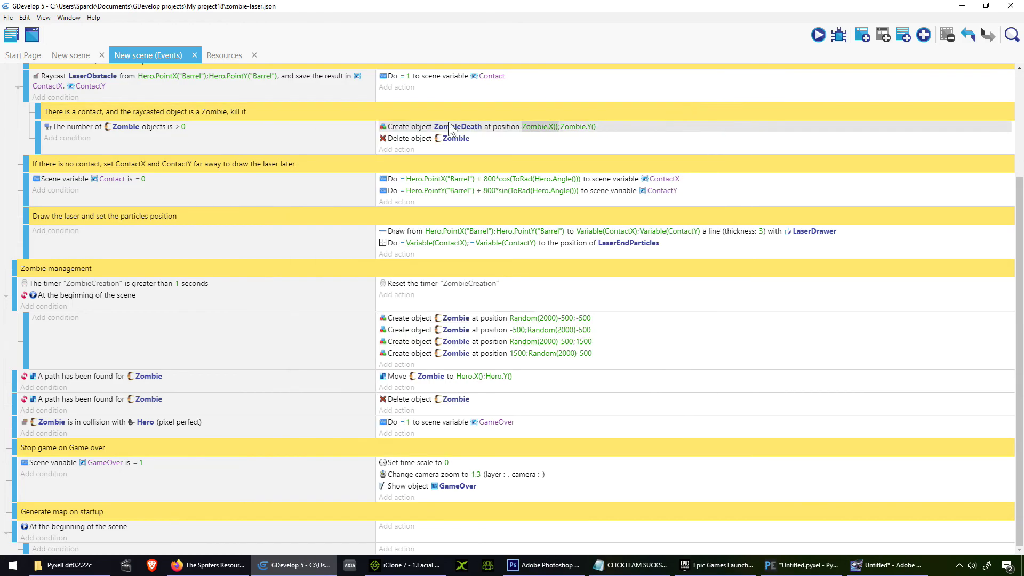
click(72, 55)
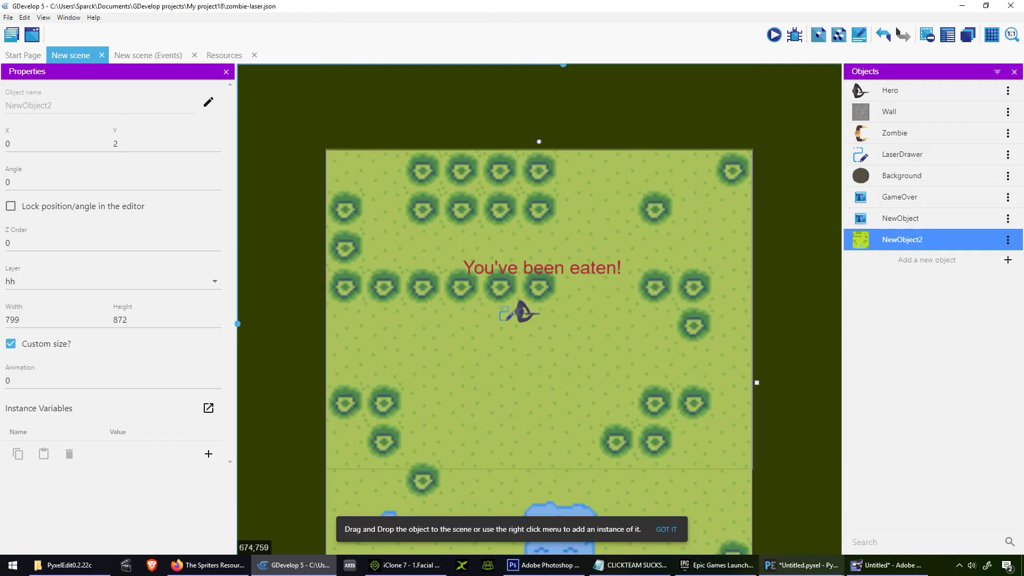
click(802, 564)
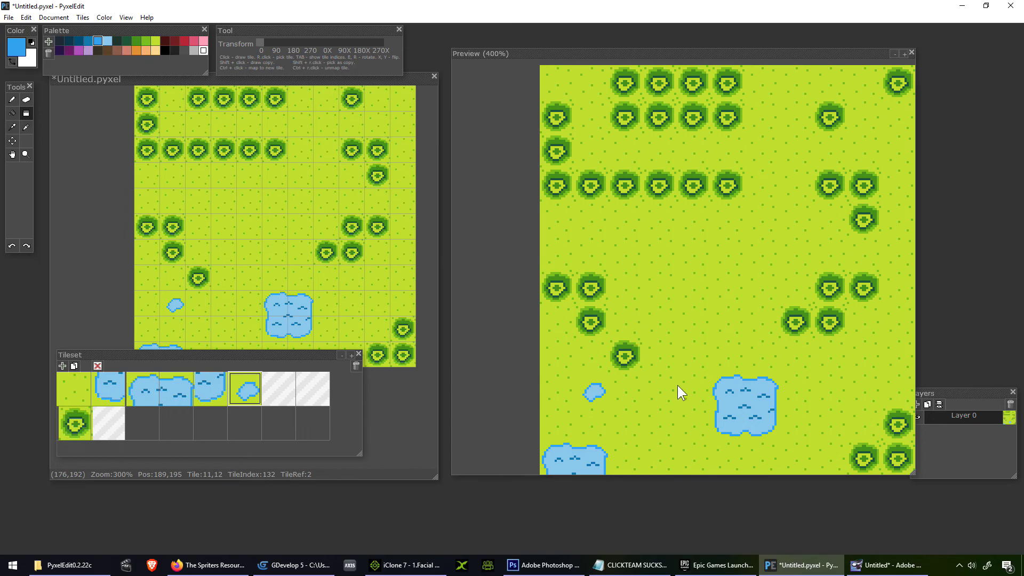
Step: Move the Tileset panel lower right to uncover the map's bottom-left pond
drag(289, 352, 349, 374)
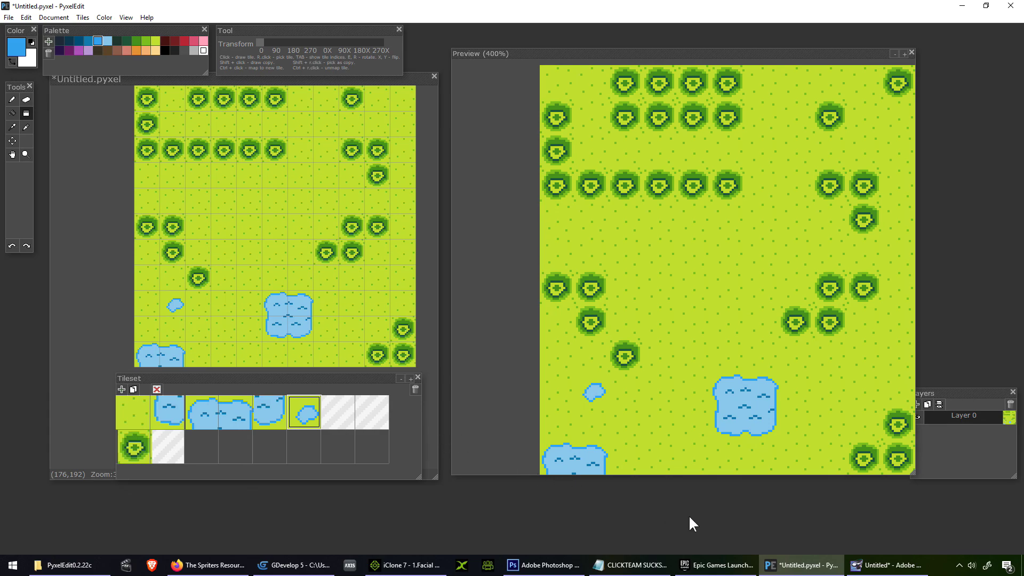
Step: Bring GDevelop 5 back to the front from the taskbar
click(294, 565)
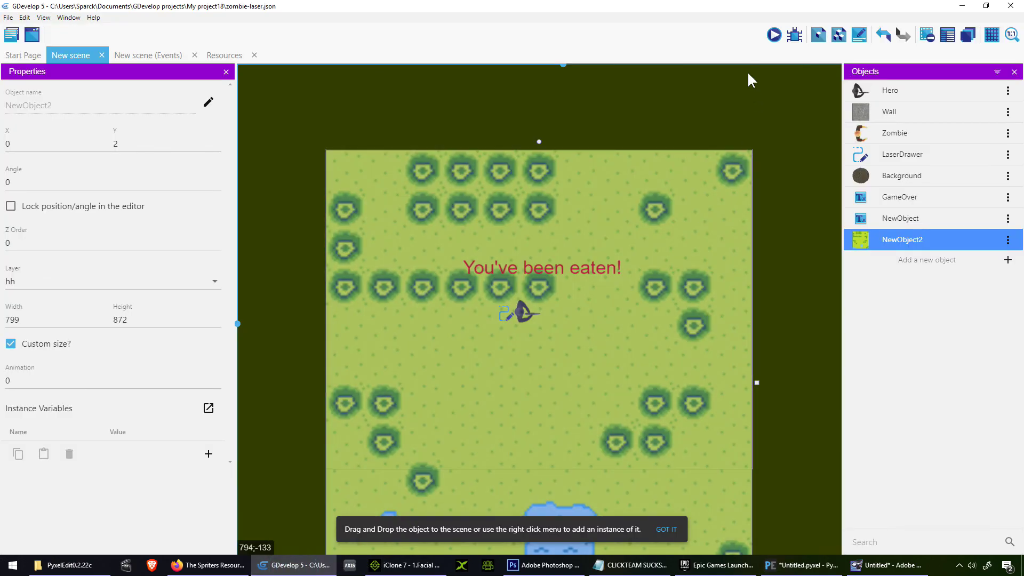